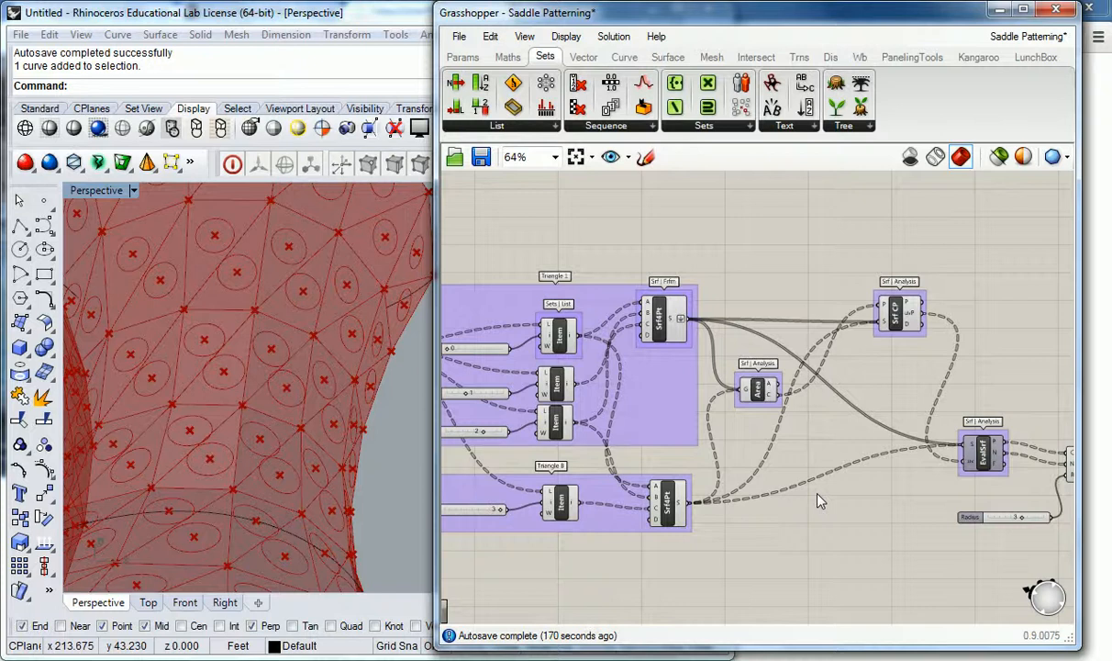
Step: Select the 4Point Surface component in the Triangle B group to identify its triangles on the model
{"action": "right_click_drag", "start_coordinate": [823, 503], "coordinate": [787, 431]}
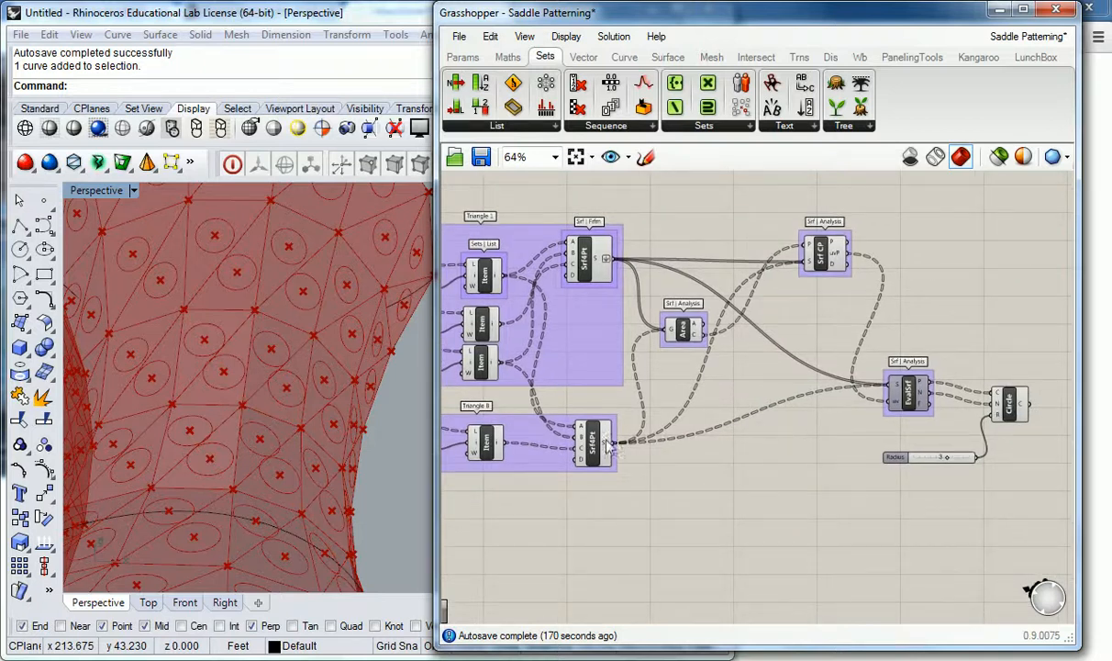
{"action": "right_click_drag", "start_coordinate": [671, 455], "coordinate": [699, 472]}
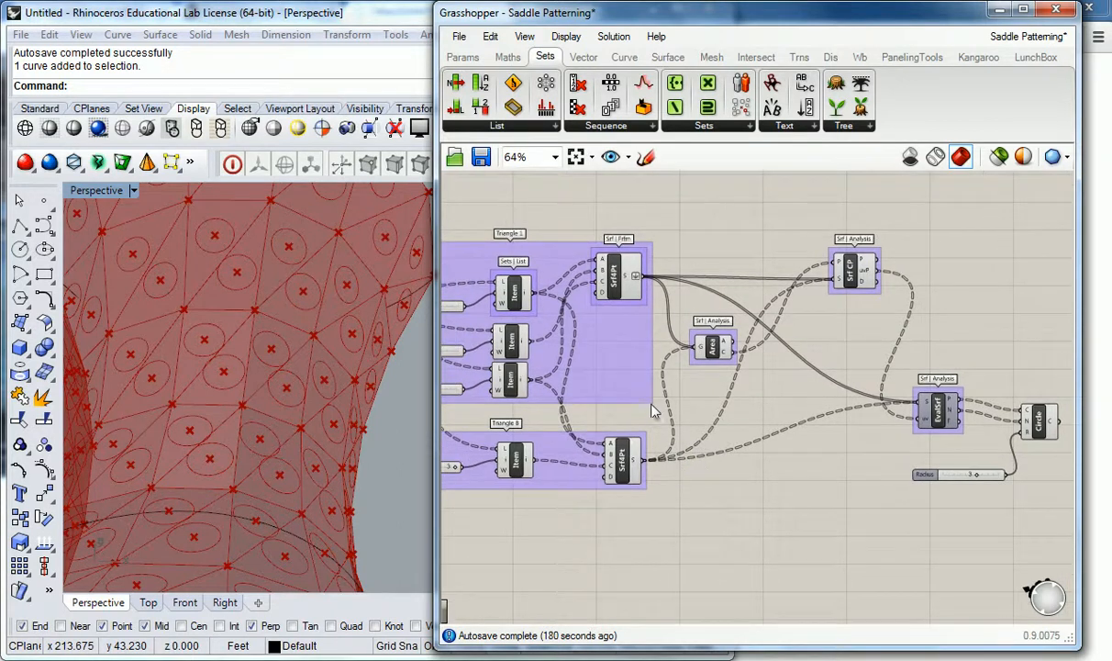
{"action": "right_click_drag", "start_coordinate": [619, 393], "coordinate": [655, 406]}
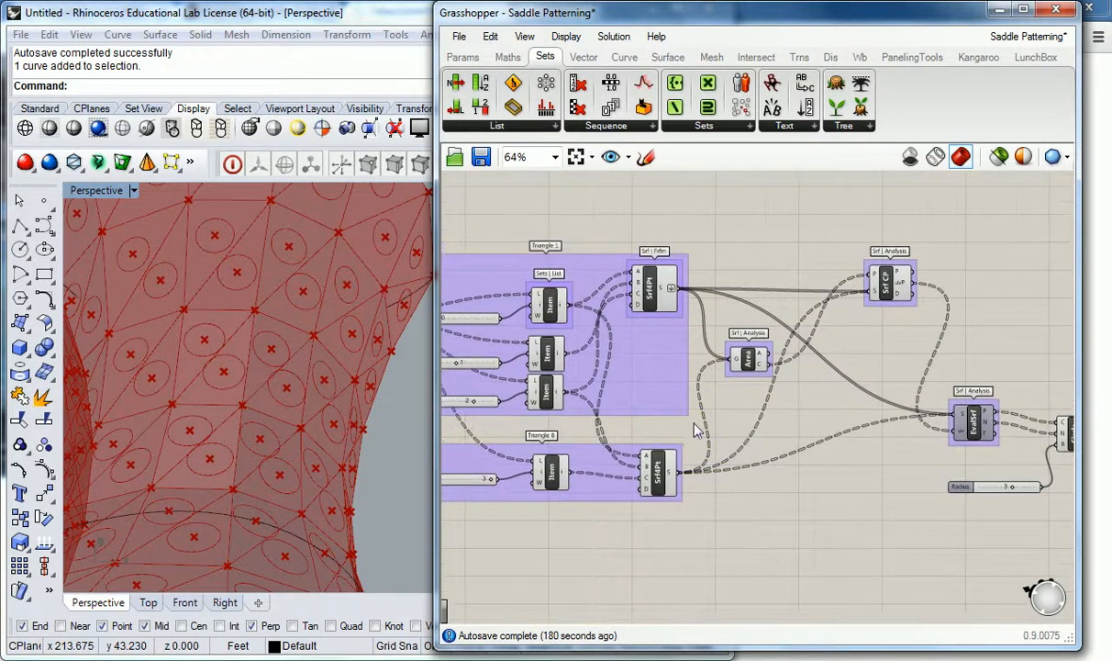
{"action": "left_click", "coordinate": [659, 473]}
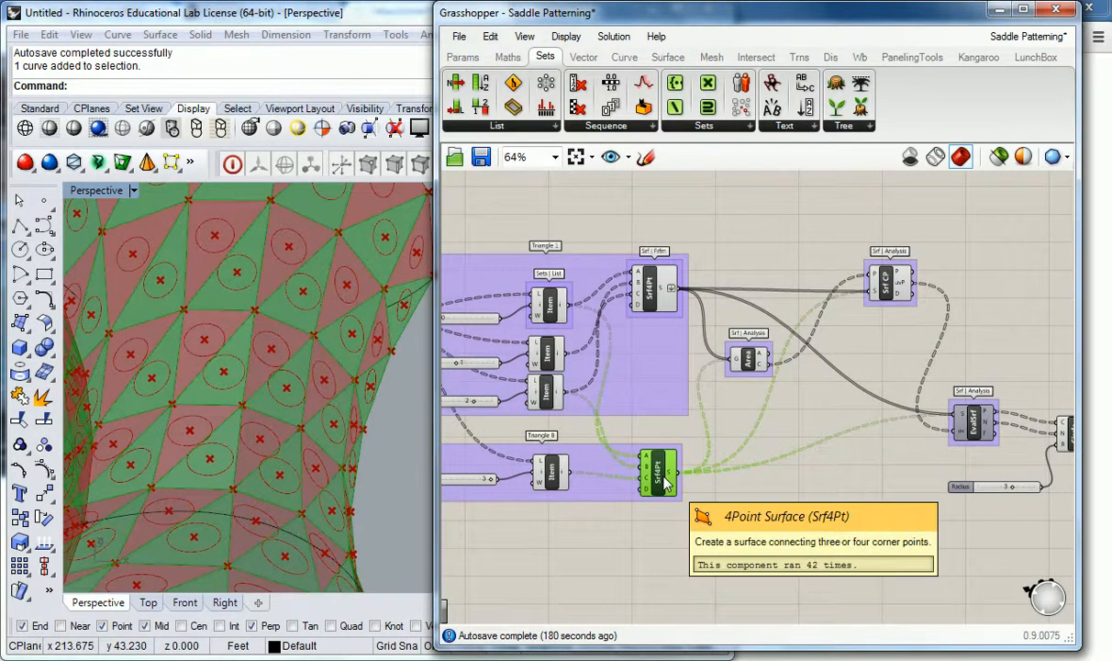
Step: Turn off flattening on the upper 4Point Surface output, inspect the circles on the model, and turn flattening back on
{"action": "right_click", "coordinate": [671, 288]}
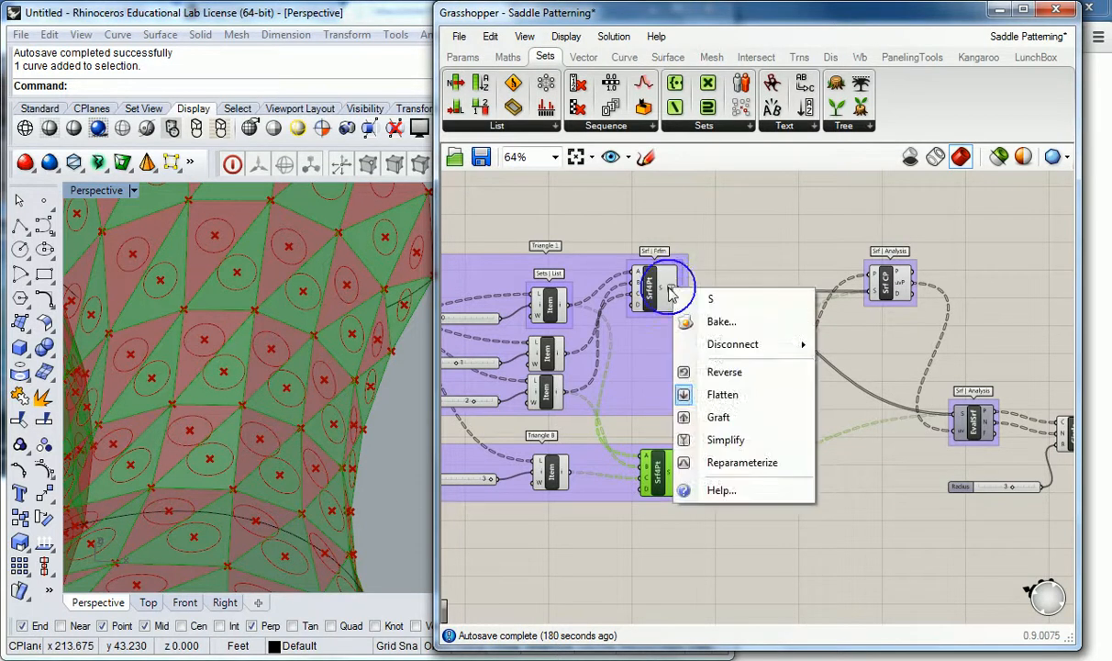
{"action": "left_click", "coordinate": [720, 395]}
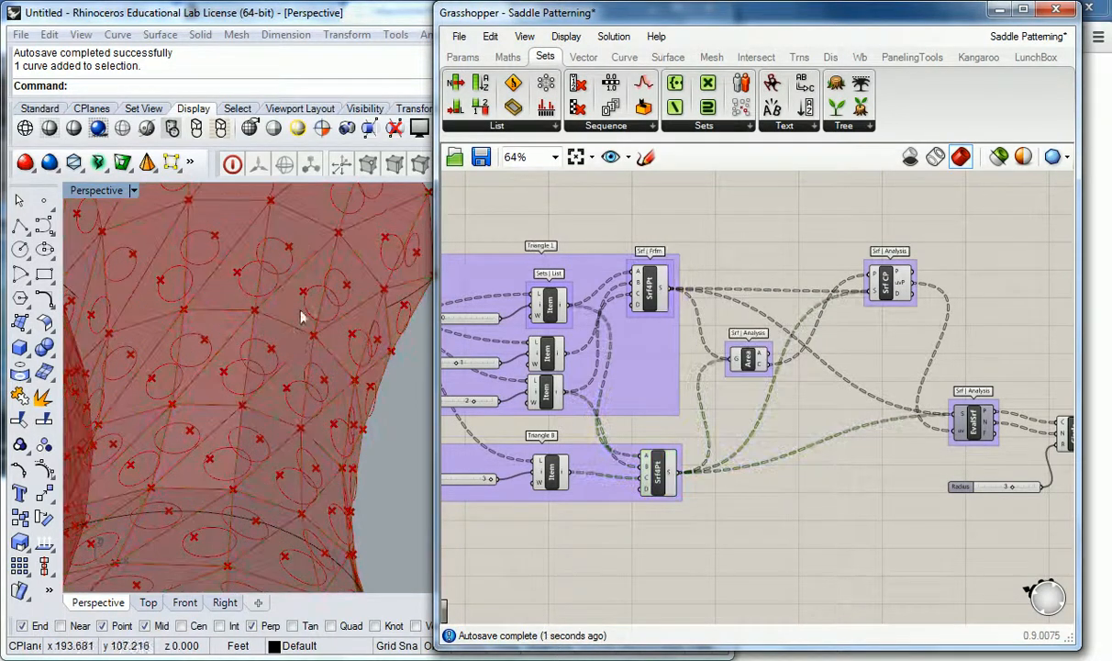
{"action": "right_click_drag", "start_coordinate": [303, 314], "coordinate": [305, 317]}
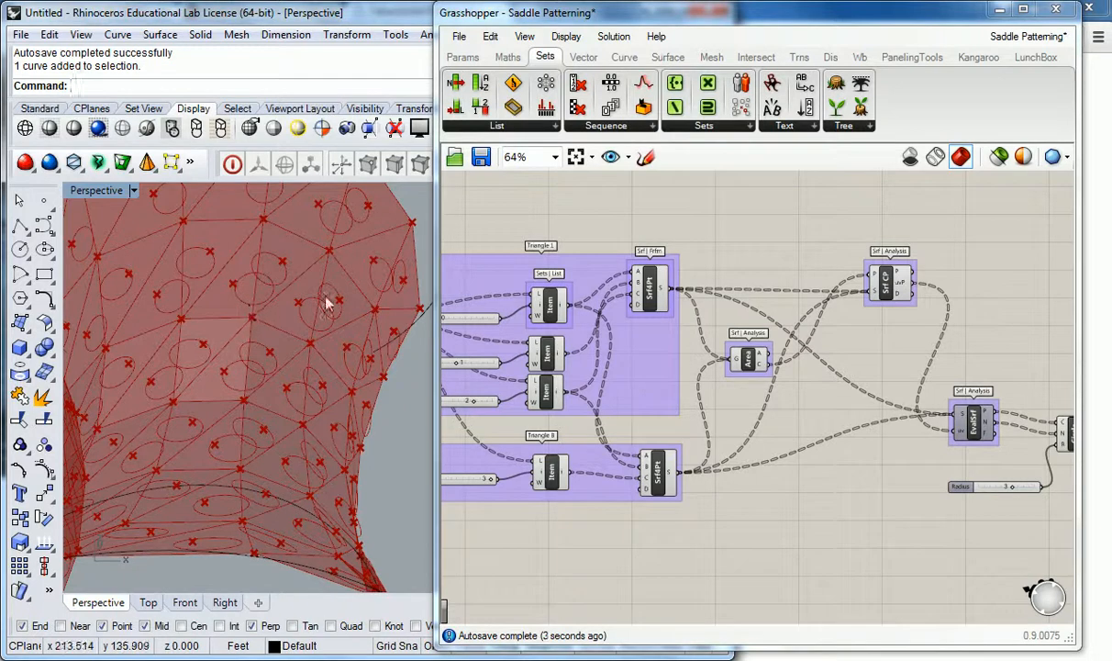
{"action": "right_click", "coordinate": [668, 291]}
{"action": "left_click", "coordinate": [716, 394]}
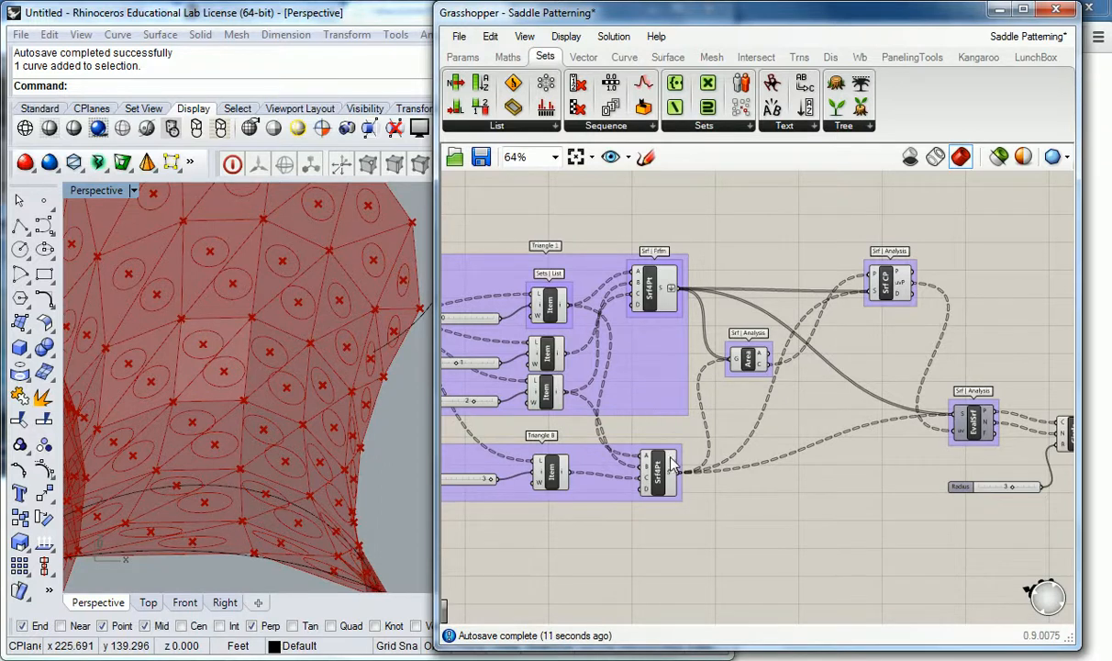
Step: Disconnect all wires from the surface output of the Triangle B 4Point Surface
{"action": "mouse_move", "coordinate": [674, 474]}
{"action": "right_click", "coordinate": [677, 475]}
{"action": "mouse_move", "coordinate": [743, 502]}
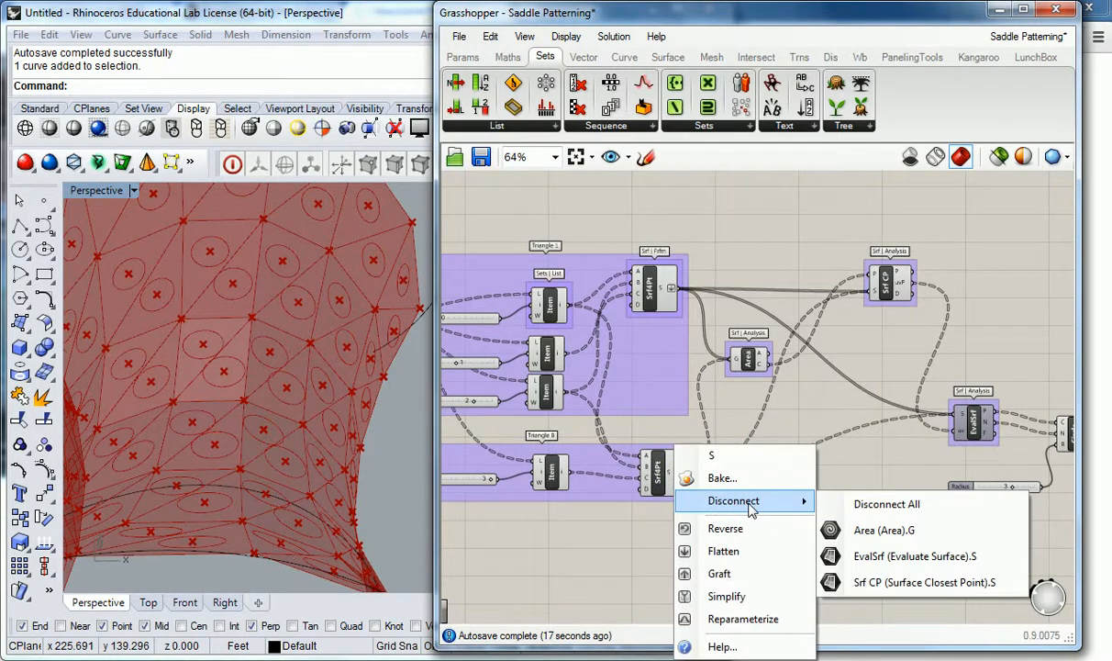
{"action": "left_click", "coordinate": [892, 509]}
{"action": "right_click_drag", "start_coordinate": [834, 484], "coordinate": [745, 461]}
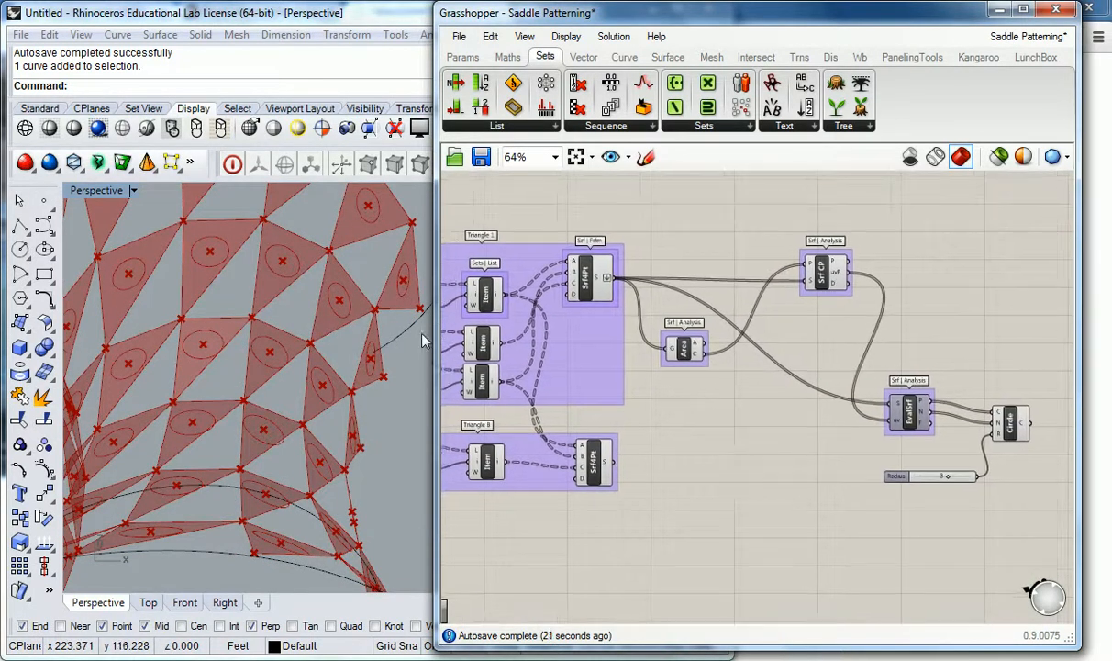
{"action": "right_click_drag", "start_coordinate": [636, 437], "coordinate": [661, 441]}
Step: Toggle the preview of the Triangle B 4Point Surface off and on, and recompute the definition to redisplay its triangles
{"action": "left_click", "coordinate": [619, 468]}
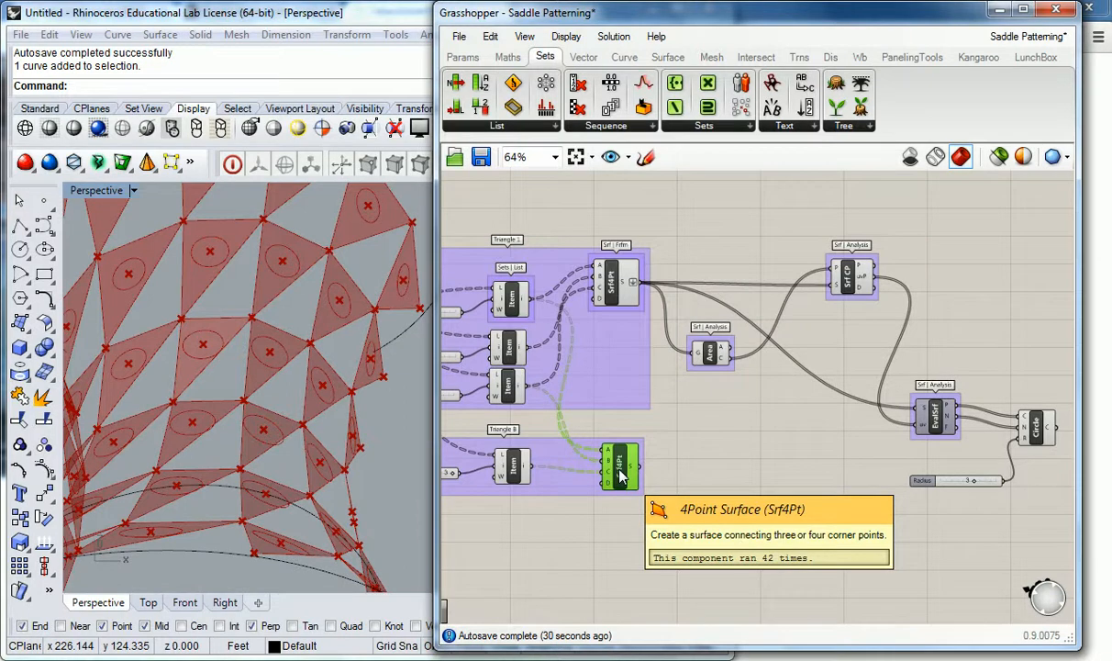
{"action": "right_click", "coordinate": [621, 471]}
{"action": "left_click", "coordinate": [663, 505]}
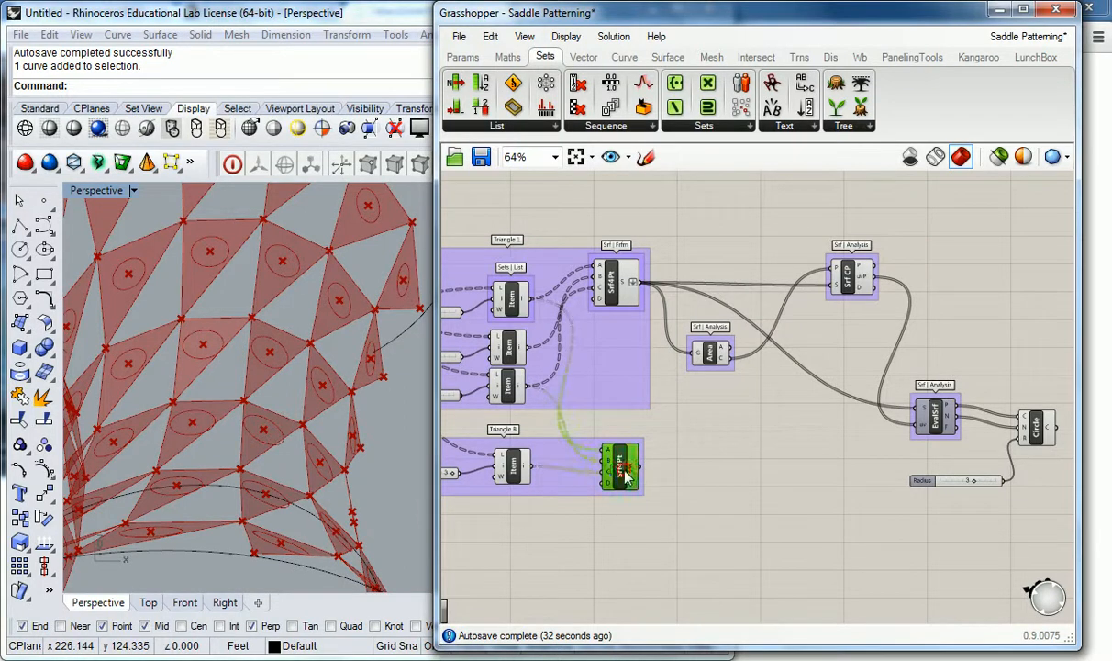
{"action": "right_click", "coordinate": [626, 472]}
{"action": "left_click", "coordinate": [662, 508]}
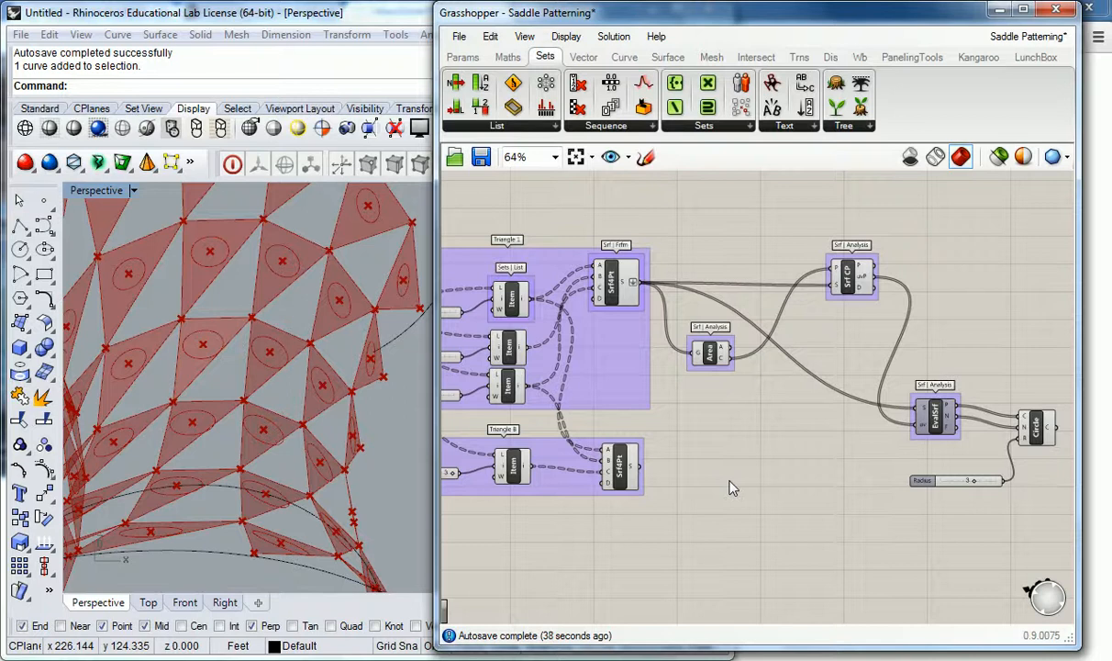
{"action": "right_click", "coordinate": [742, 414]}
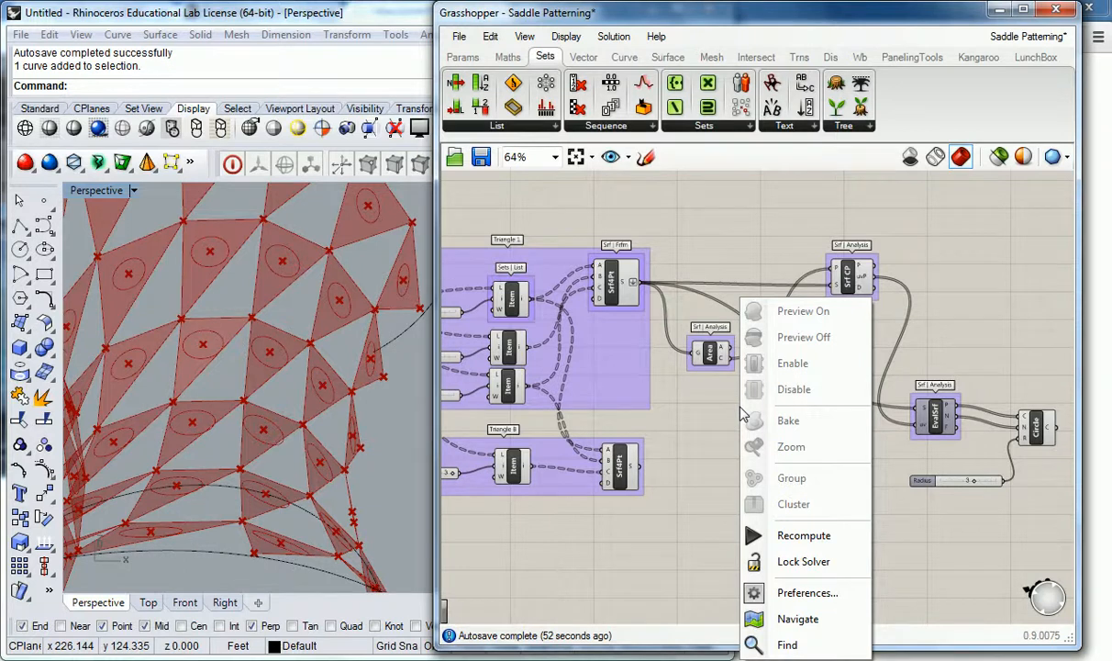
{"action": "left_click", "coordinate": [802, 545]}
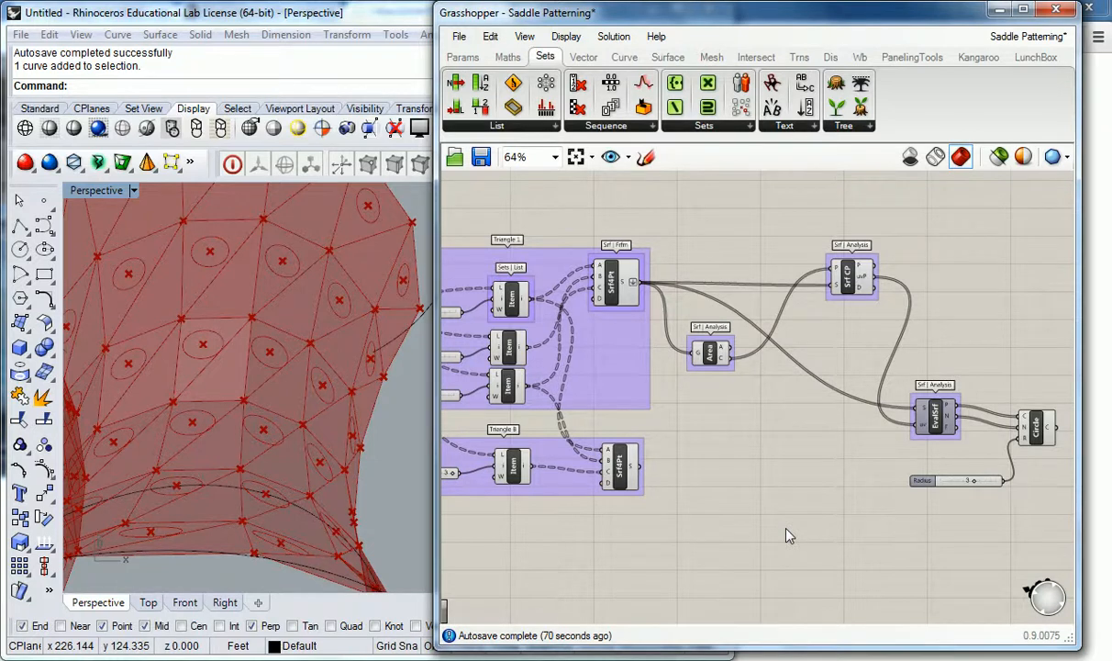
{"action": "right_click_drag", "start_coordinate": [323, 433], "coordinate": [226, 421]}
{"action": "right_click_drag", "start_coordinate": [847, 443], "coordinate": [753, 451]}
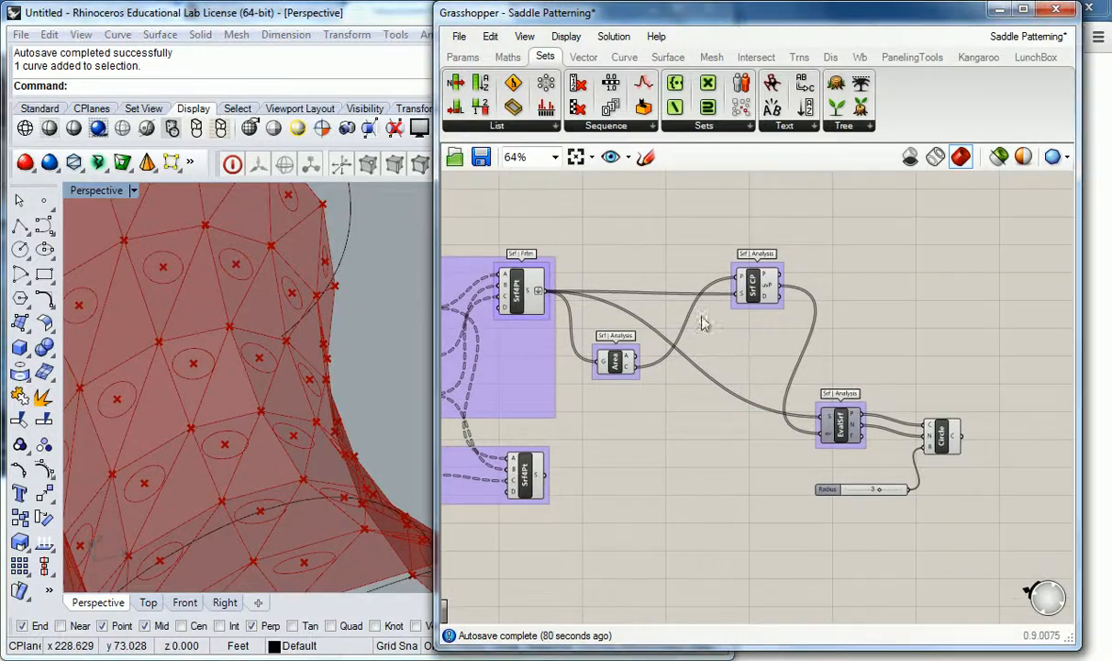
{"action": "right_click_drag", "start_coordinate": [260, 373], "coordinate": [298, 347]}
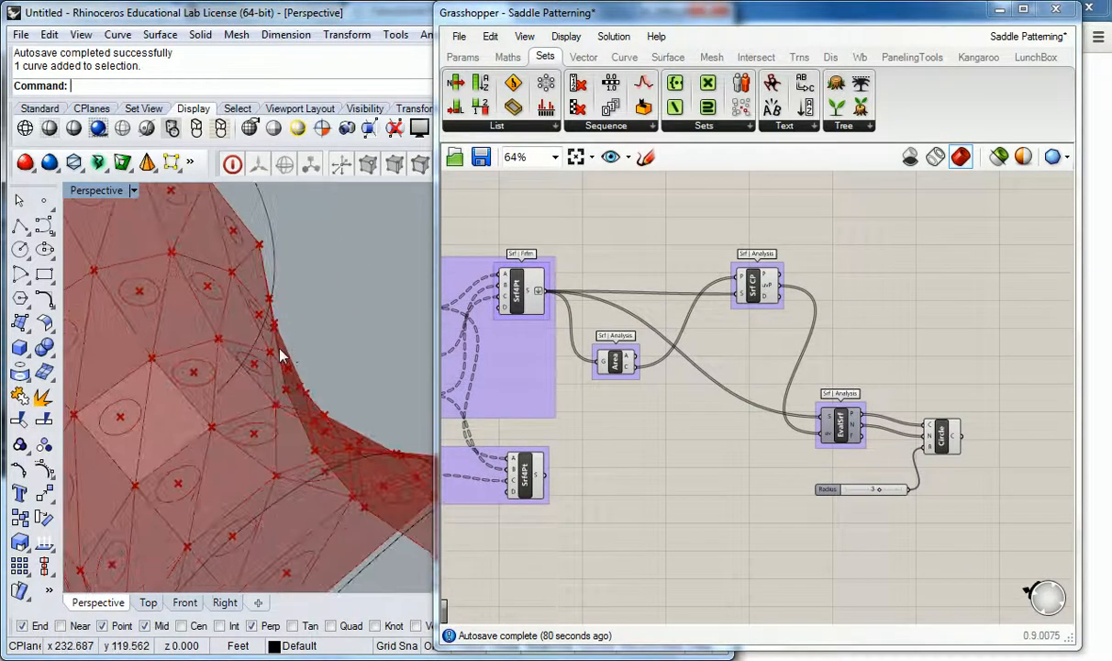
{"action": "right_click_drag", "start_coordinate": [581, 474], "coordinate": [683, 465]}
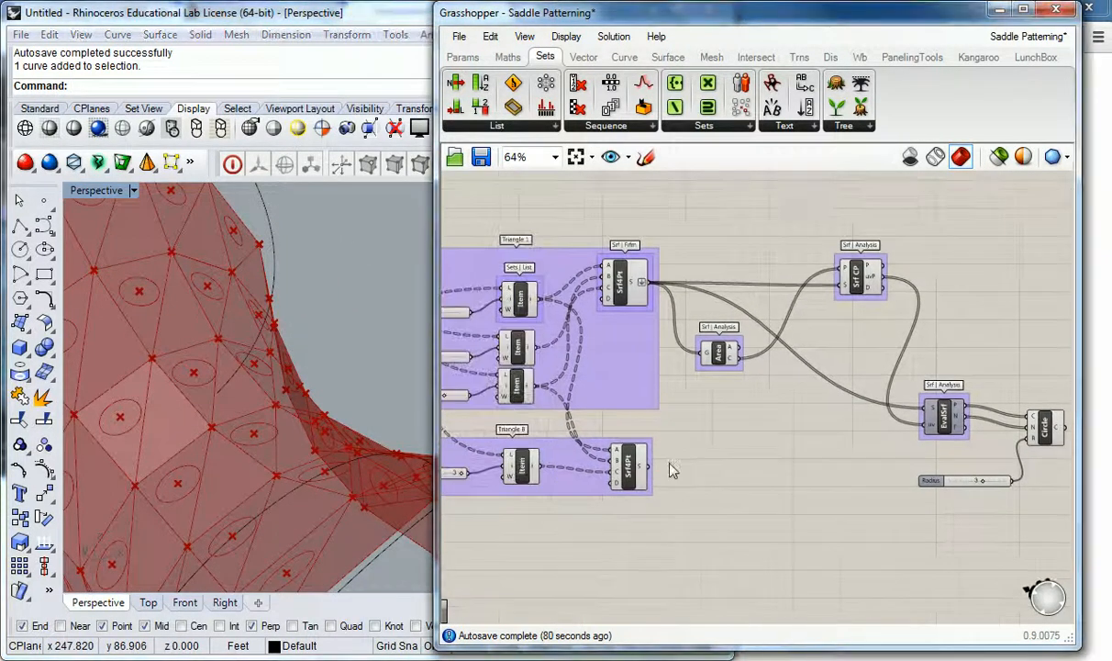
{"action": "right_click", "coordinate": [725, 449]}
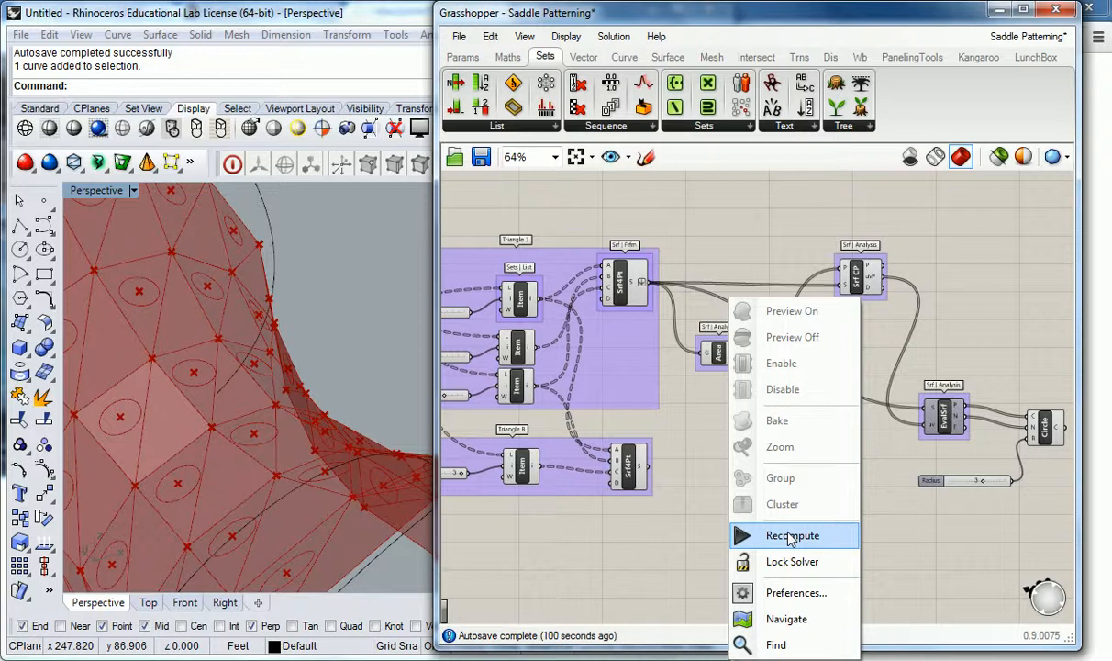
{"action": "left_click", "coordinate": [681, 444]}
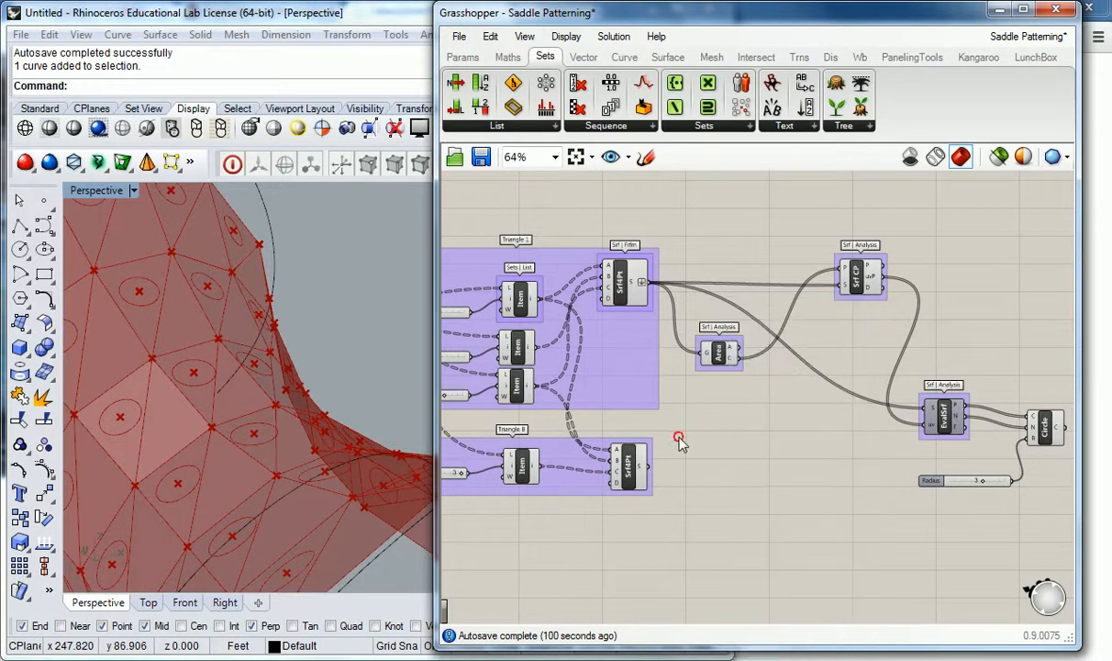
Step: Rearrange the Area, Surface Closest Point, Evaluate Surface and Circle components and the Radius slider into a compact chain beside the upper 4Point Surface
{"action": "right_click_drag", "start_coordinate": [779, 409], "coordinate": [782, 437]}
{"action": "left_click_drag", "start_coordinate": [720, 377], "coordinate": [737, 272]}
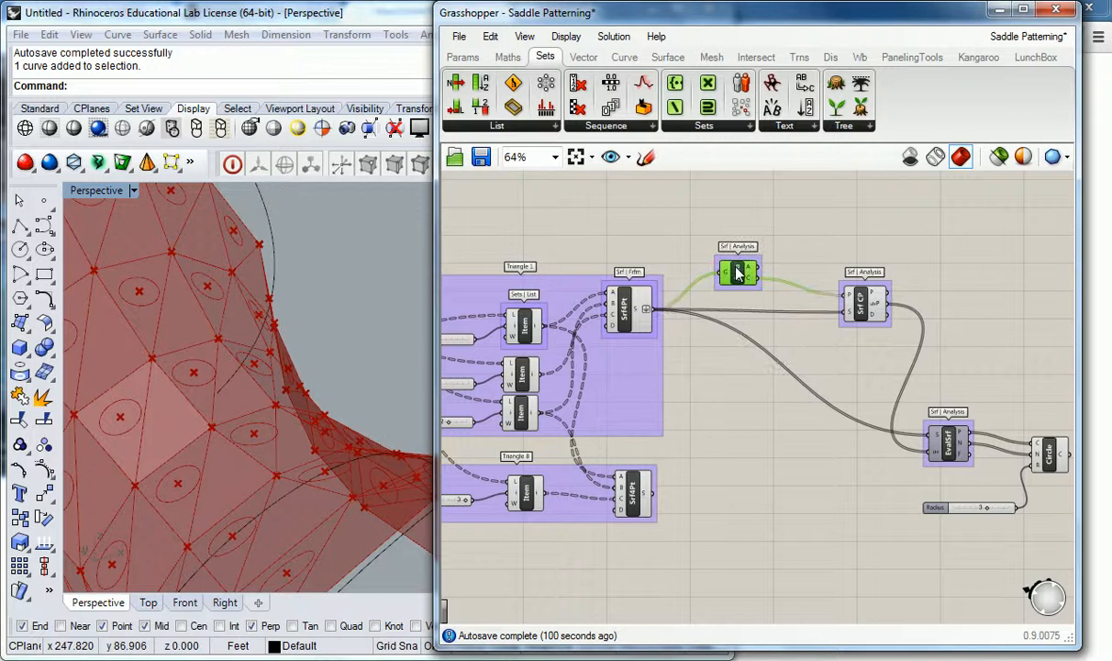
{"action": "left_click", "coordinate": [629, 312]}
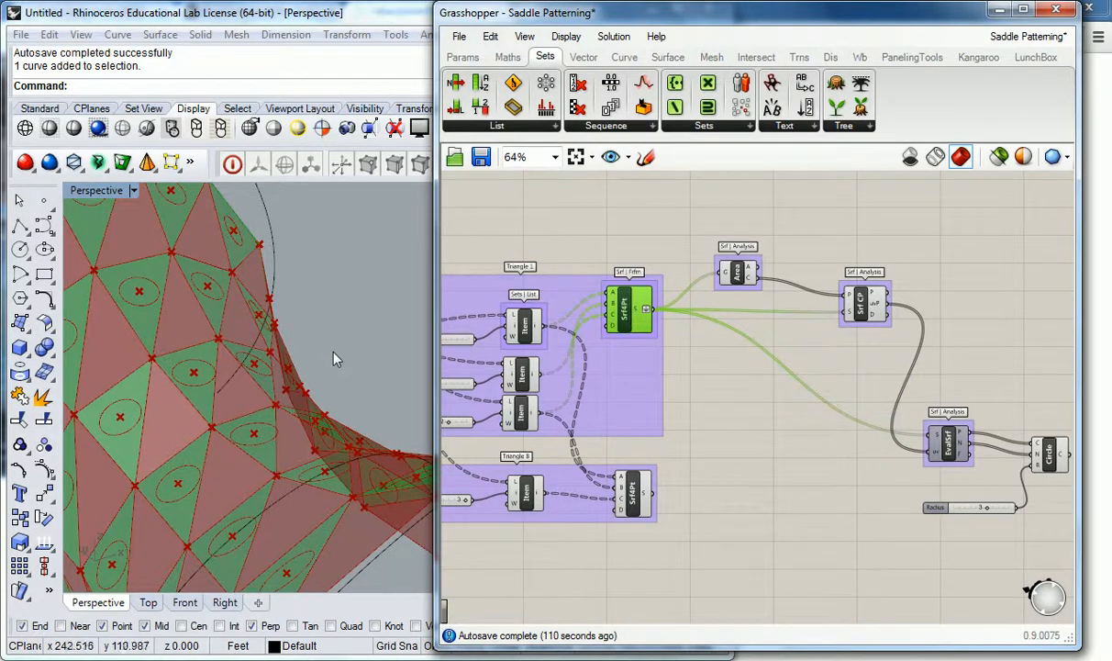
{"action": "left_click", "coordinate": [741, 279]}
{"action": "right_click_drag", "start_coordinate": [944, 331], "coordinate": [936, 330]}
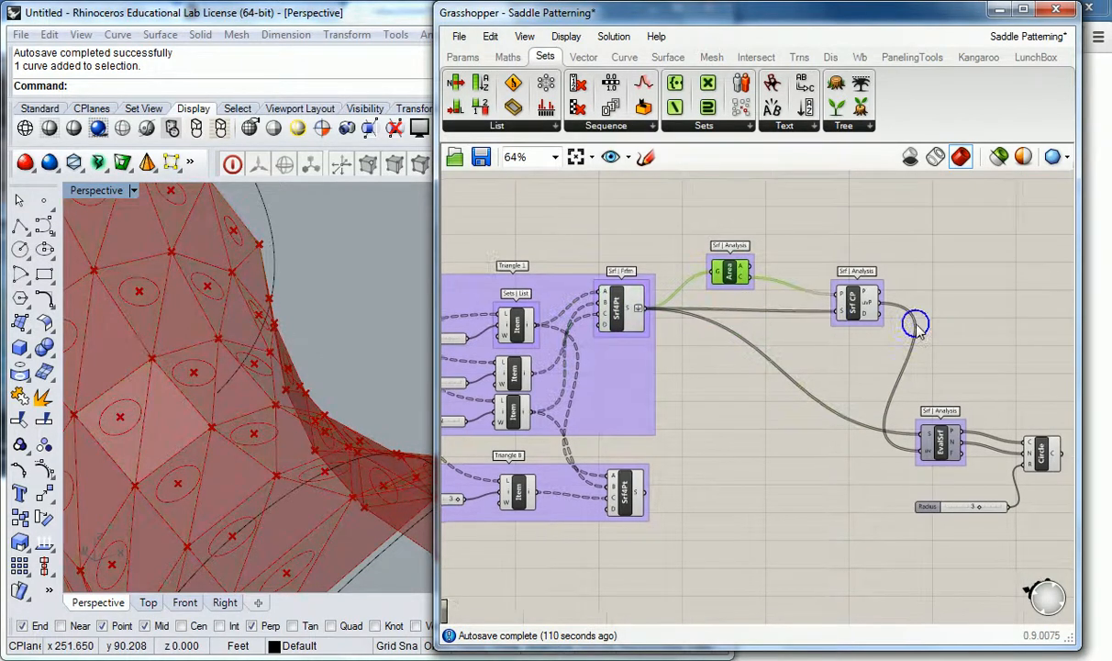
{"action": "left_click_drag", "start_coordinate": [848, 310], "coordinate": [816, 306]}
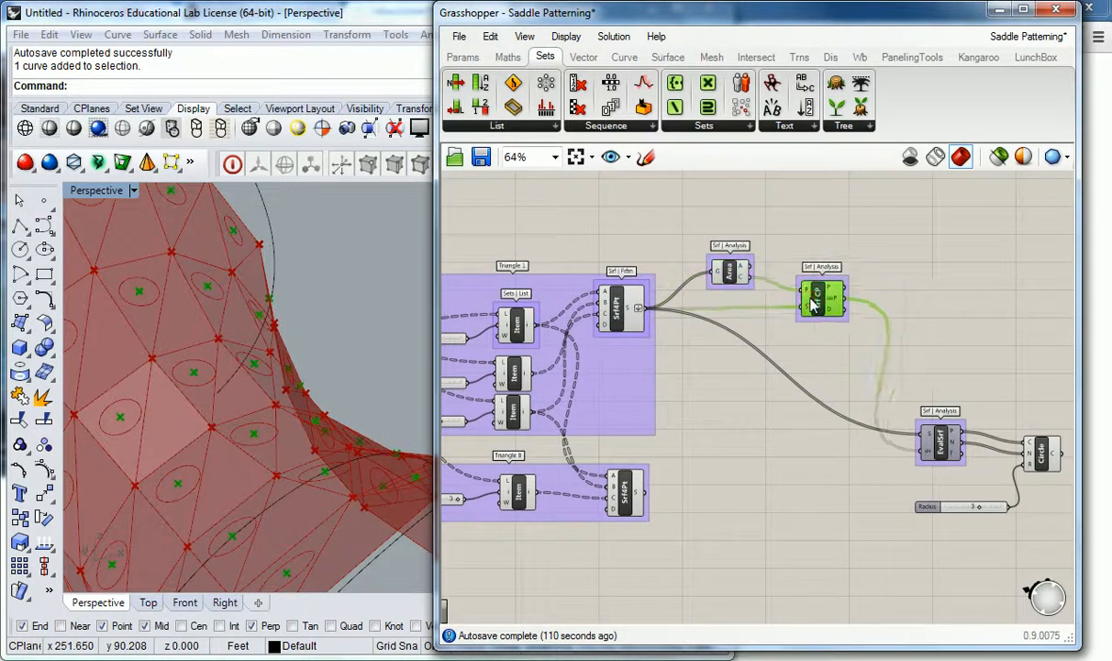
{"action": "left_click_drag", "start_coordinate": [922, 426], "coordinate": [895, 339]}
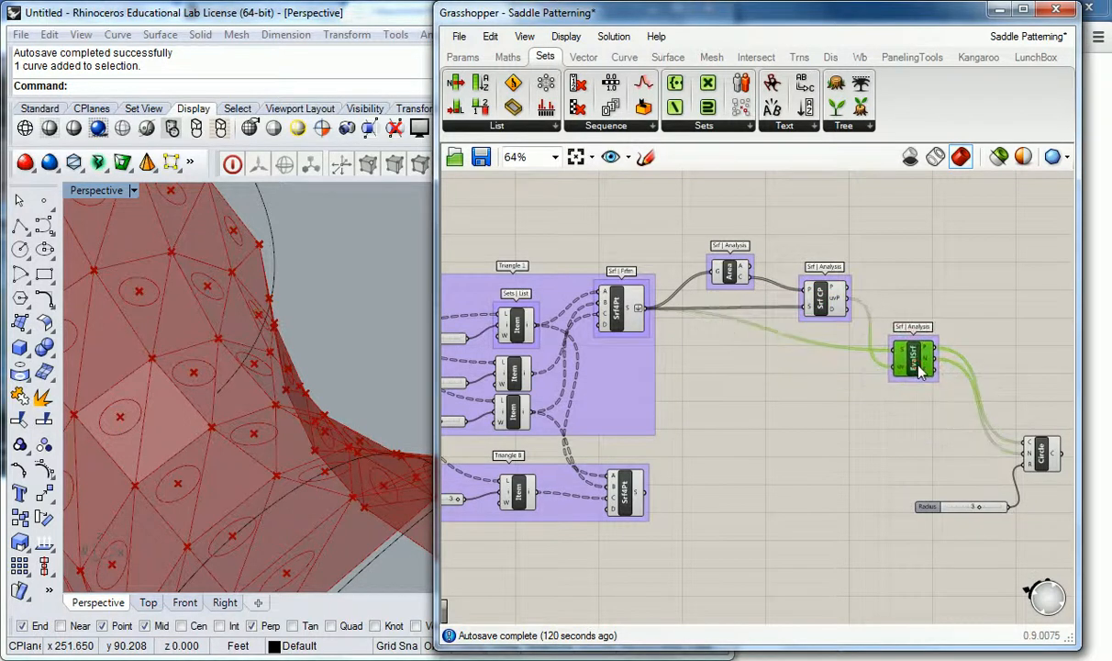
{"action": "left_click_drag", "start_coordinate": [1042, 462], "coordinate": [1003, 369]}
{"action": "left_click_drag", "start_coordinate": [931, 512], "coordinate": [860, 406]}
Step: Examine the chain from the upper 4Point Surface through Area, Surface Closest Point and Evaluate Surface to Circle by selecting its components
{"action": "left_click", "coordinate": [732, 274]}
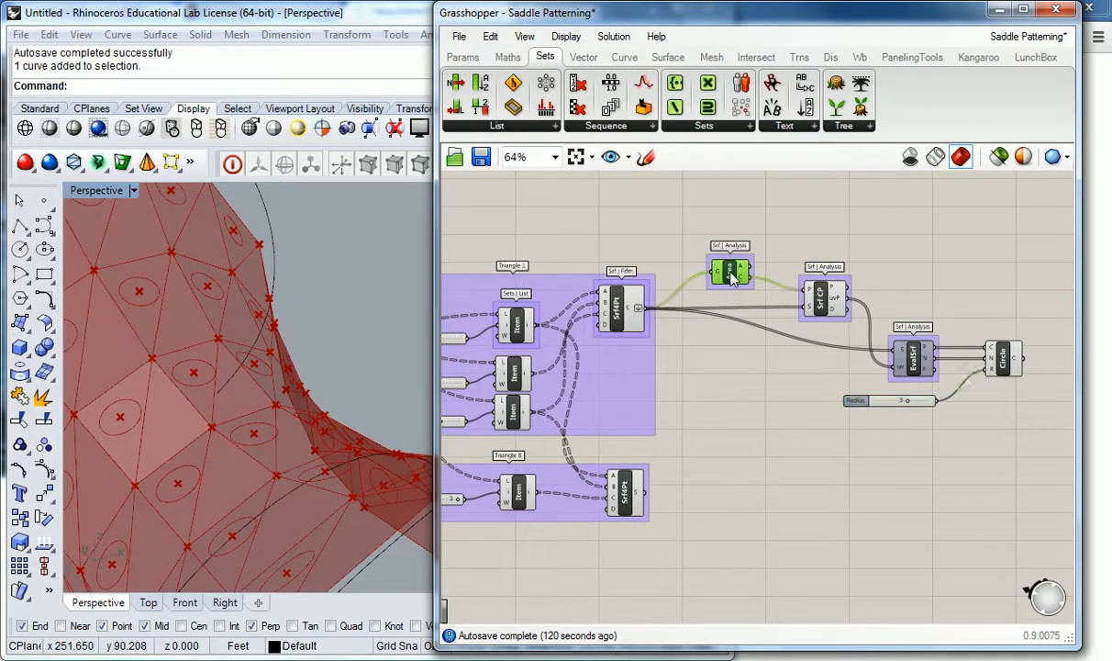
{"action": "left_click", "coordinate": [674, 269]}
{"action": "left_click", "coordinate": [622, 311]}
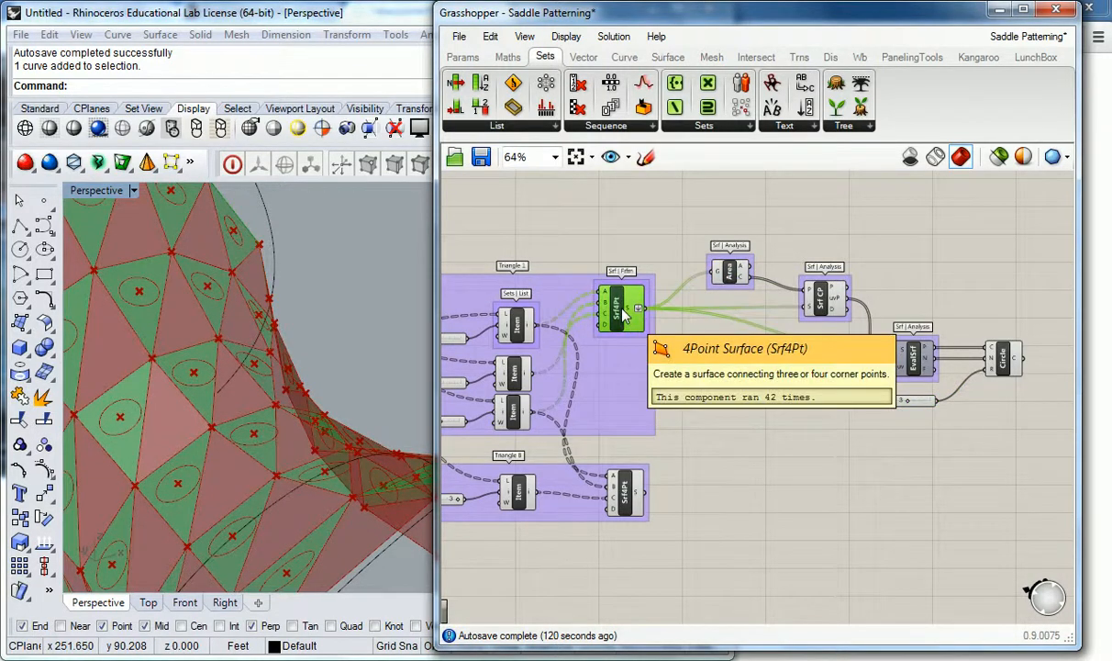
{"action": "left_click", "coordinate": [653, 239]}
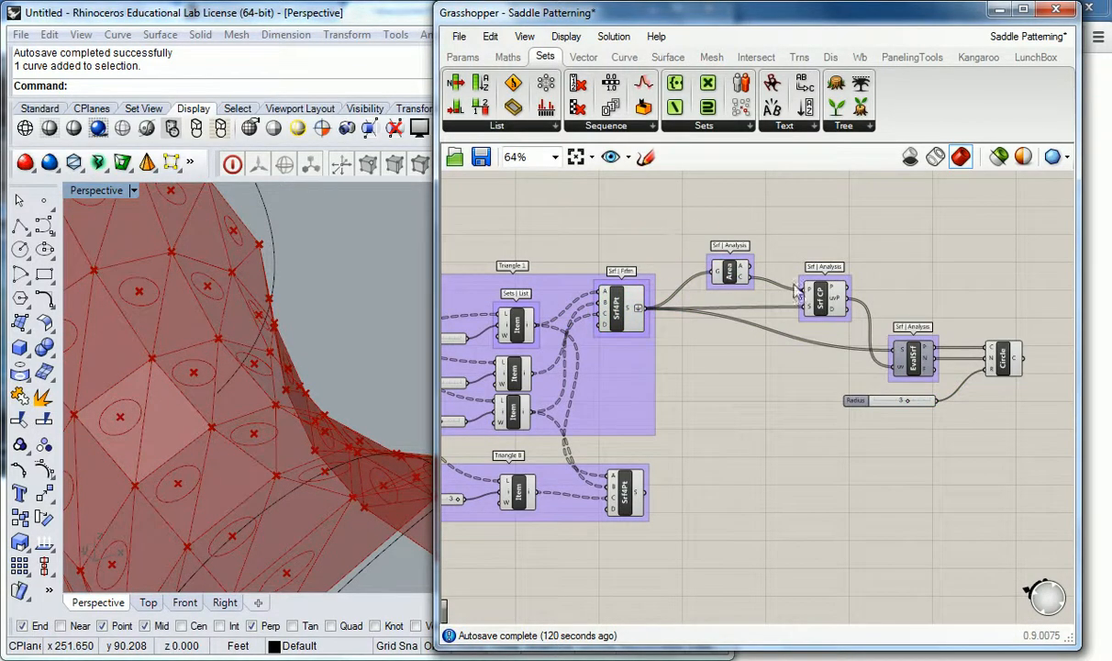
{"action": "left_click", "coordinate": [826, 305]}
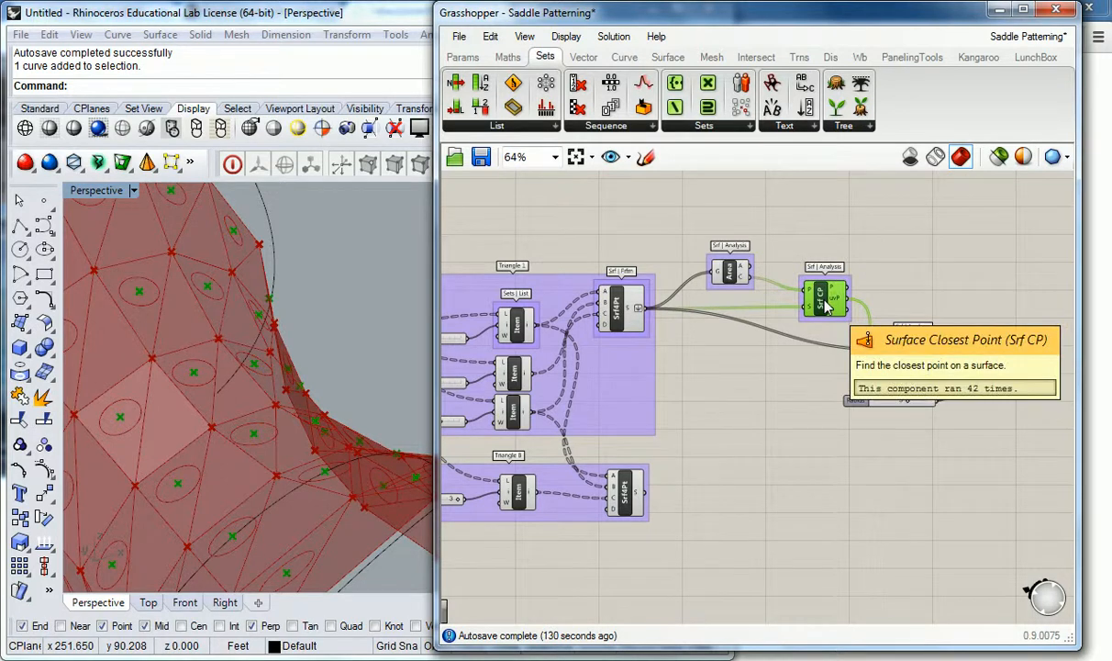
{"action": "left_click", "coordinate": [912, 360]}
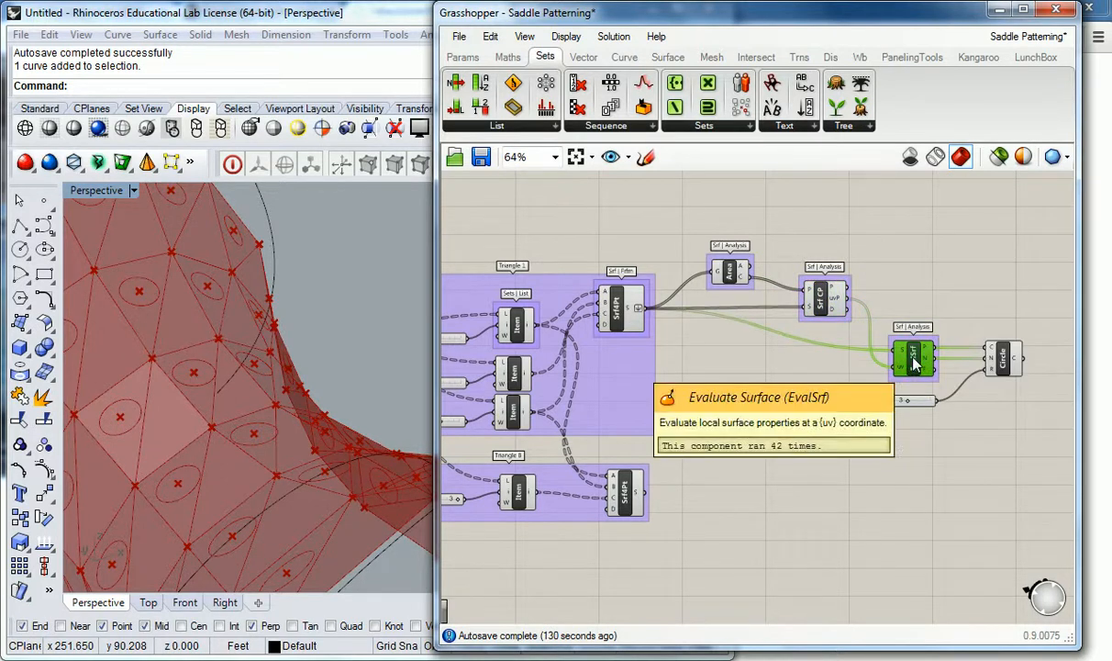
{"action": "left_click", "coordinate": [1001, 365]}
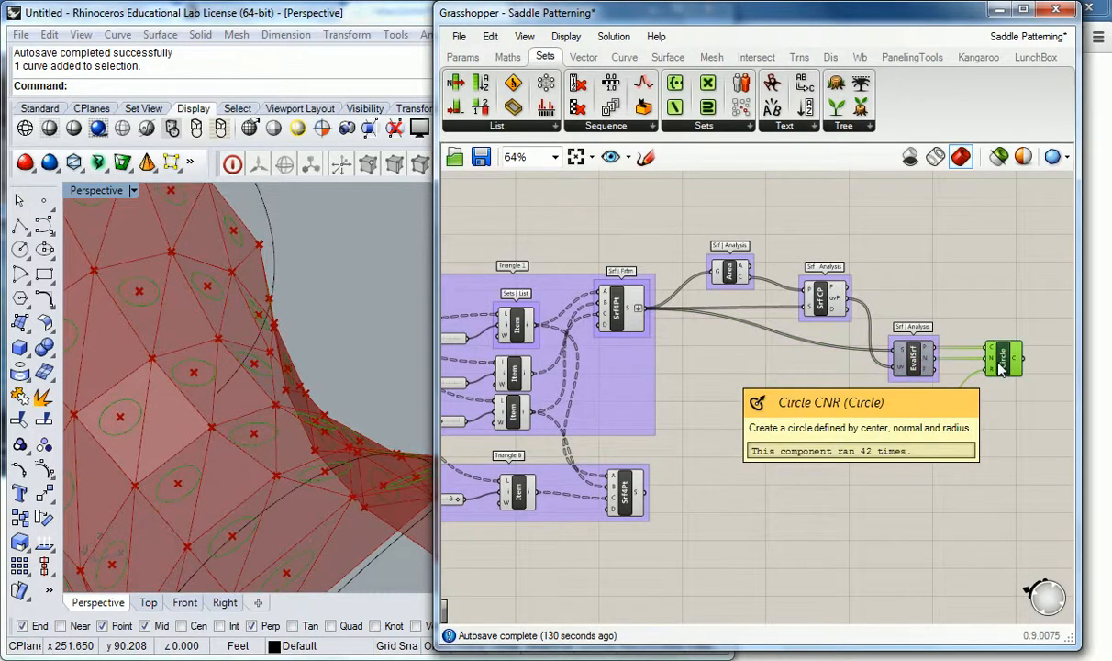
{"action": "left_click", "coordinate": [954, 299]}
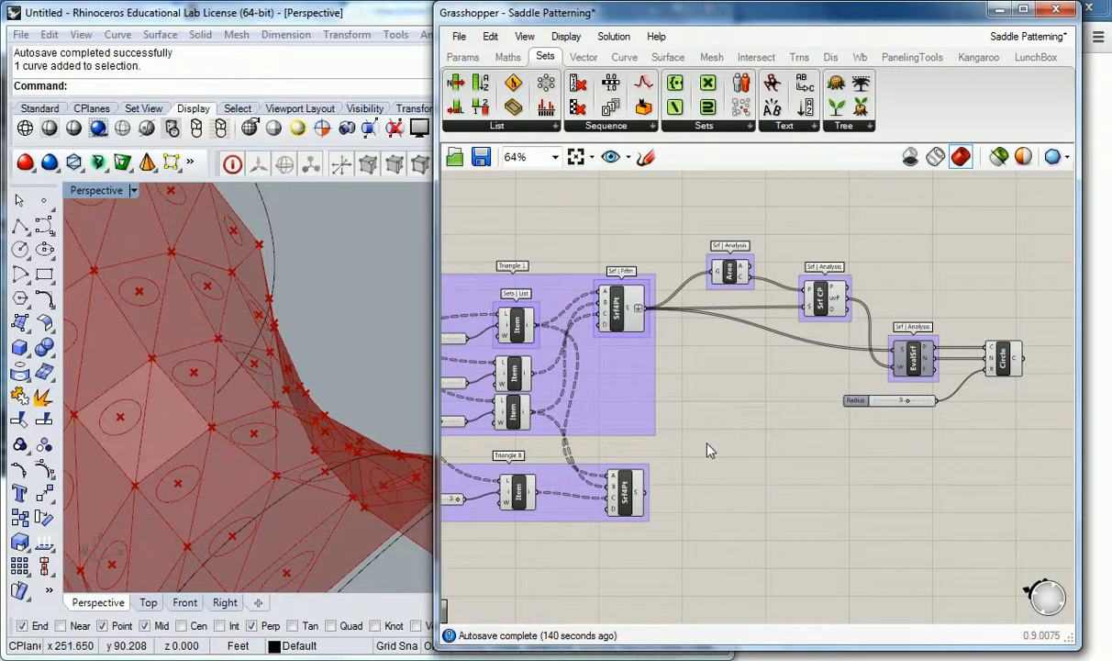
Step: Reduce the value of the Radius slider that feeds the Circle component
{"action": "right_click_drag", "start_coordinate": [711, 466], "coordinate": [711, 435]}
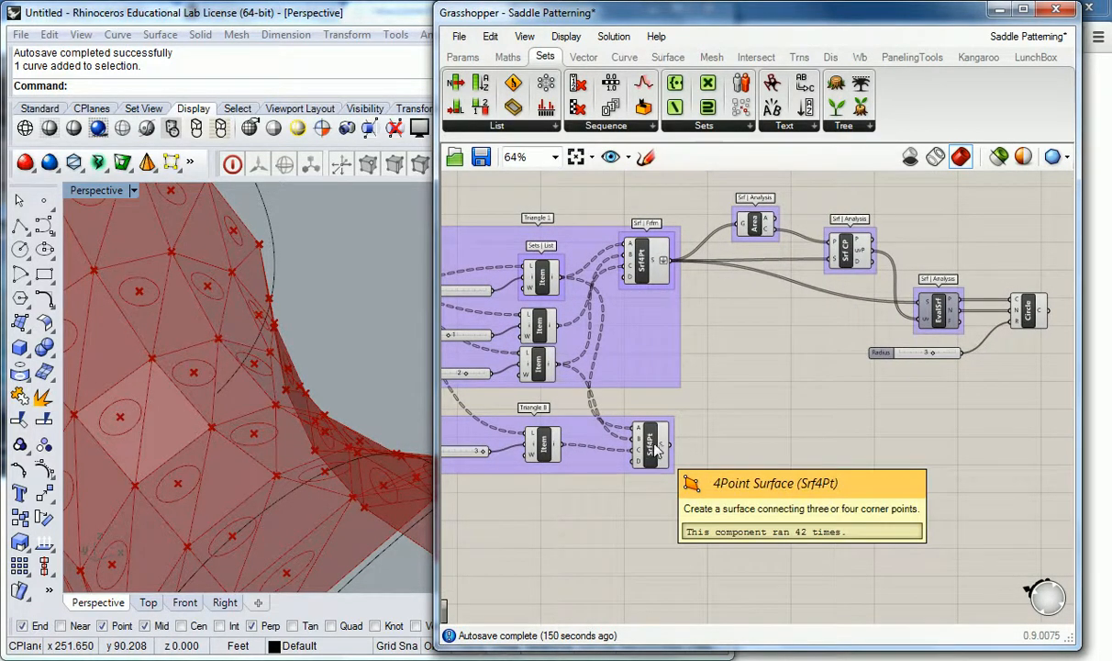
{"action": "right_click_drag", "start_coordinate": [703, 419], "coordinate": [699, 432]}
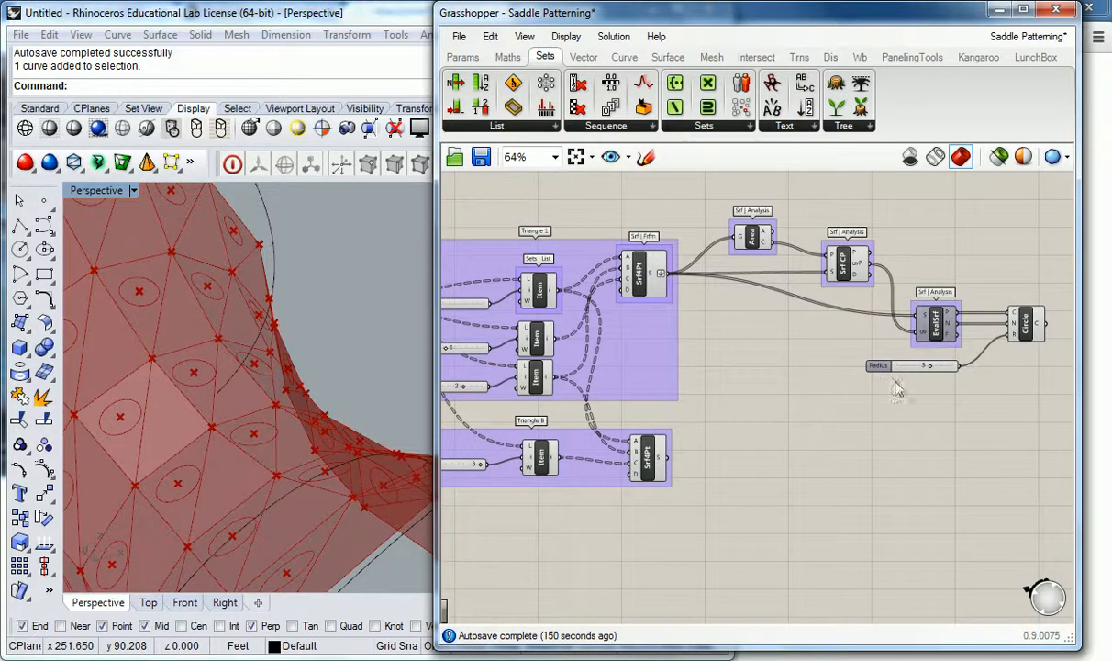
{"action": "left_click_drag", "start_coordinate": [929, 365], "coordinate": [923, 366]}
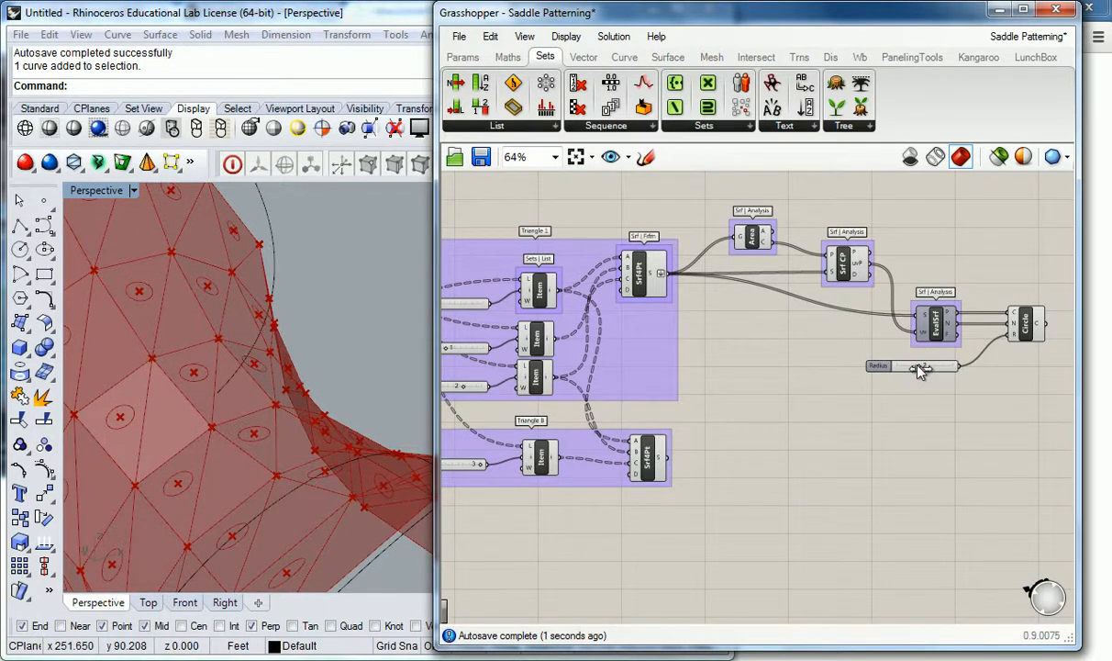
Step: Examine the circle pattern on the saddle and compare both triangle sets by selecting the 4Point Surface, Evaluate Surface and Circle components
{"action": "right_click_drag", "start_coordinate": [314, 434], "coordinate": [375, 461]}
{"action": "scroll", "coordinate": [179, 312], "scroll_direction": "up", "scroll_amount": 5}
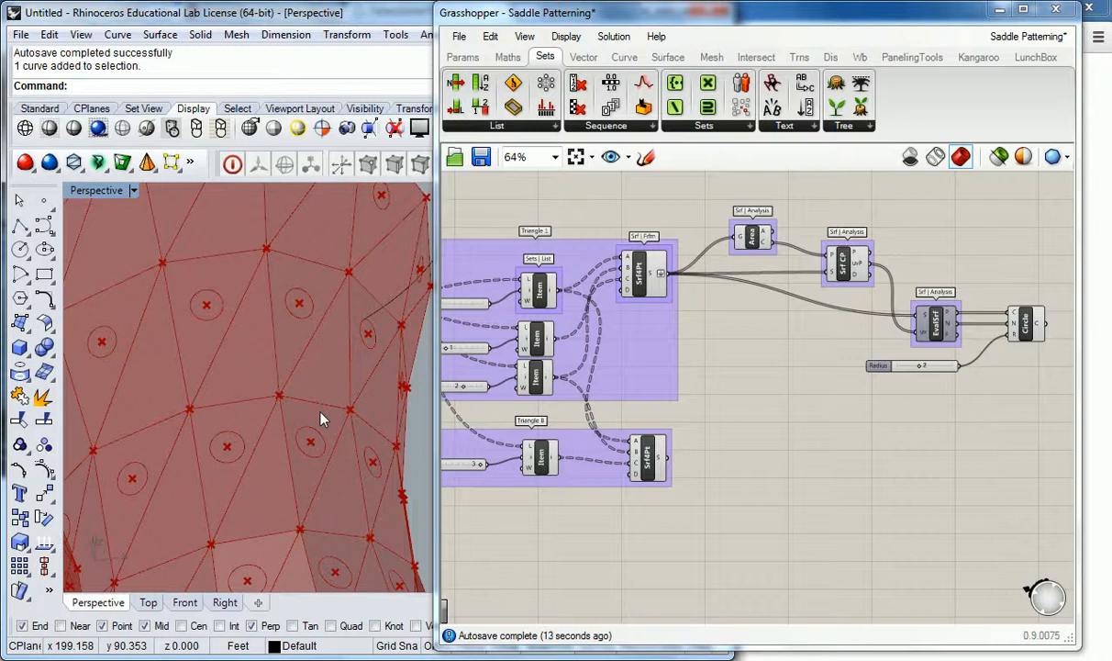
{"action": "right_click_drag", "start_coordinate": [342, 442], "coordinate": [363, 412]}
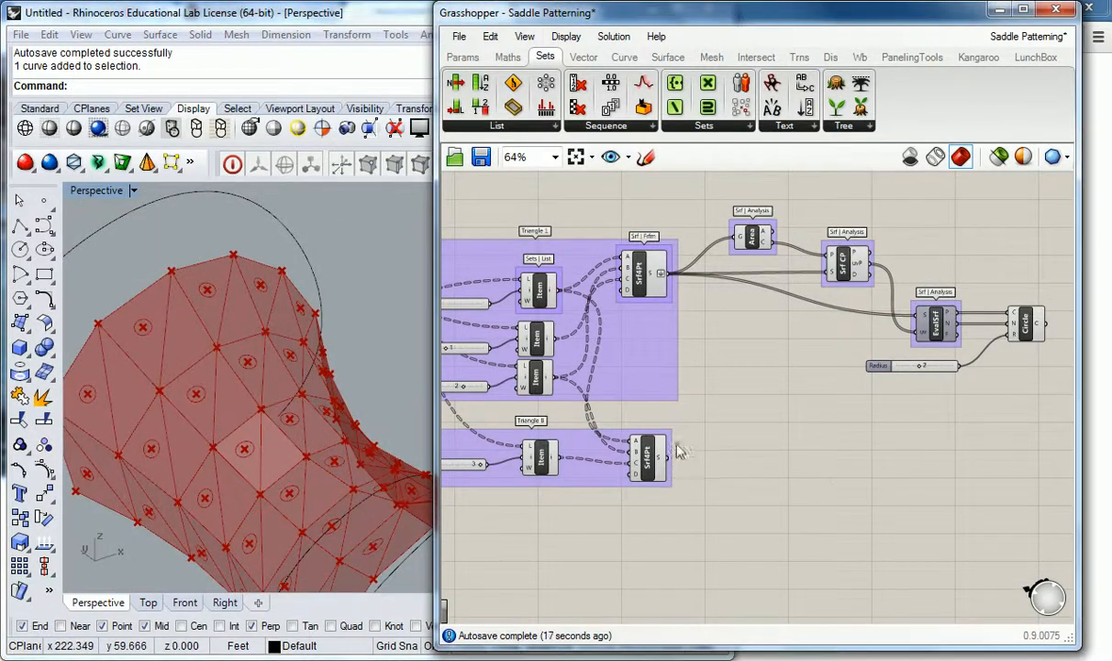
{"action": "right_click_drag", "start_coordinate": [867, 386], "coordinate": [721, 393]}
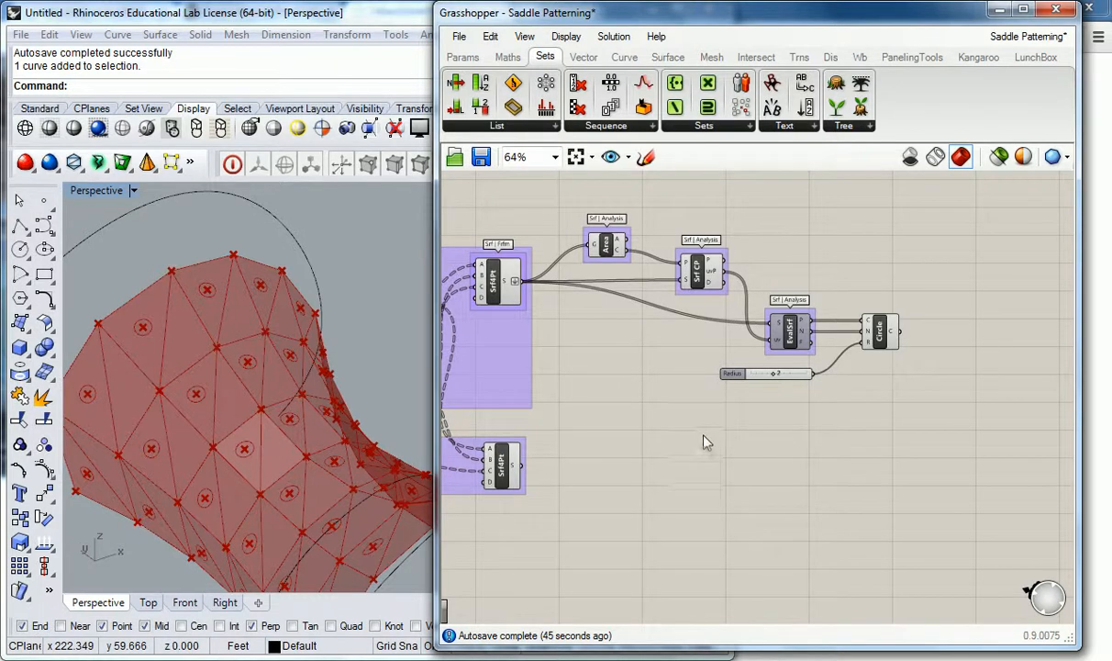
{"action": "right_click_drag", "start_coordinate": [584, 481], "coordinate": [682, 441]}
{"action": "left_click", "coordinate": [603, 439]}
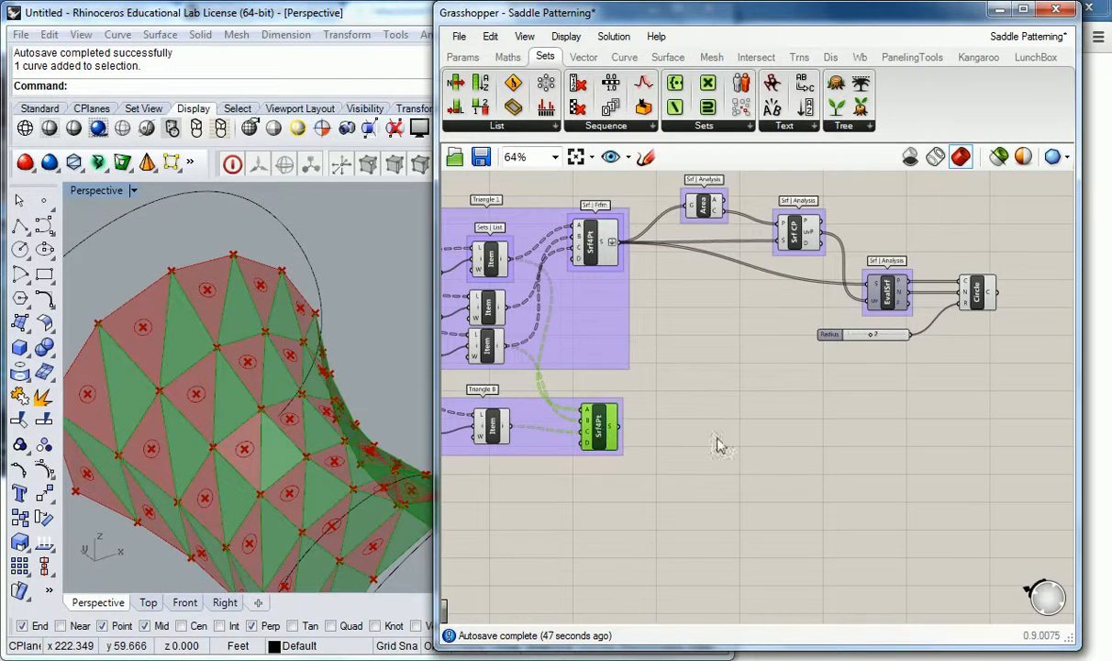
{"action": "left_click", "coordinate": [767, 422]}
{"action": "left_click", "coordinate": [884, 290]}
{"action": "left_click", "coordinate": [975, 288]}
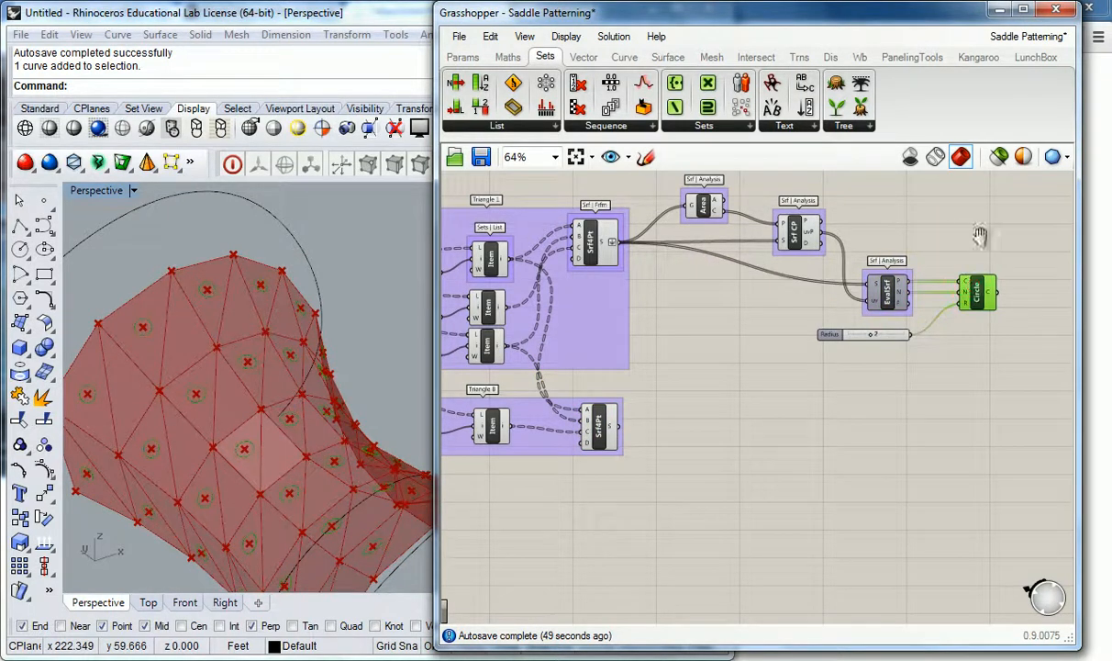
{"action": "right_click_drag", "start_coordinate": [980, 241], "coordinate": [896, 261]}
{"action": "left_click", "coordinate": [668, 283]}
{"action": "left_click", "coordinate": [516, 266]}
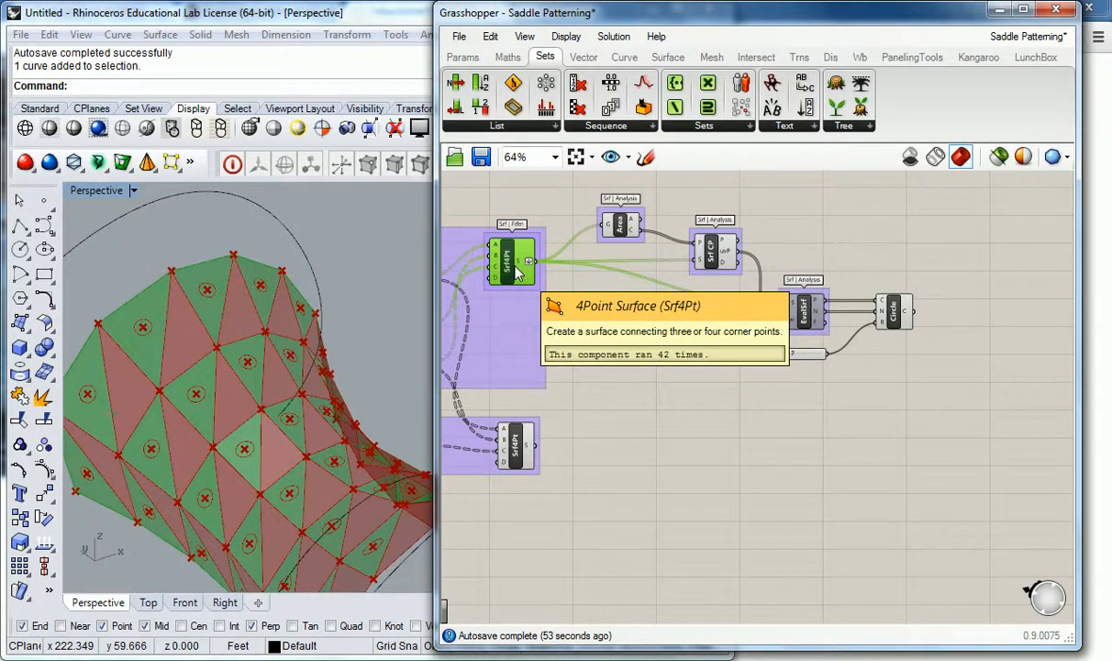
{"action": "left_click", "coordinate": [709, 397]}
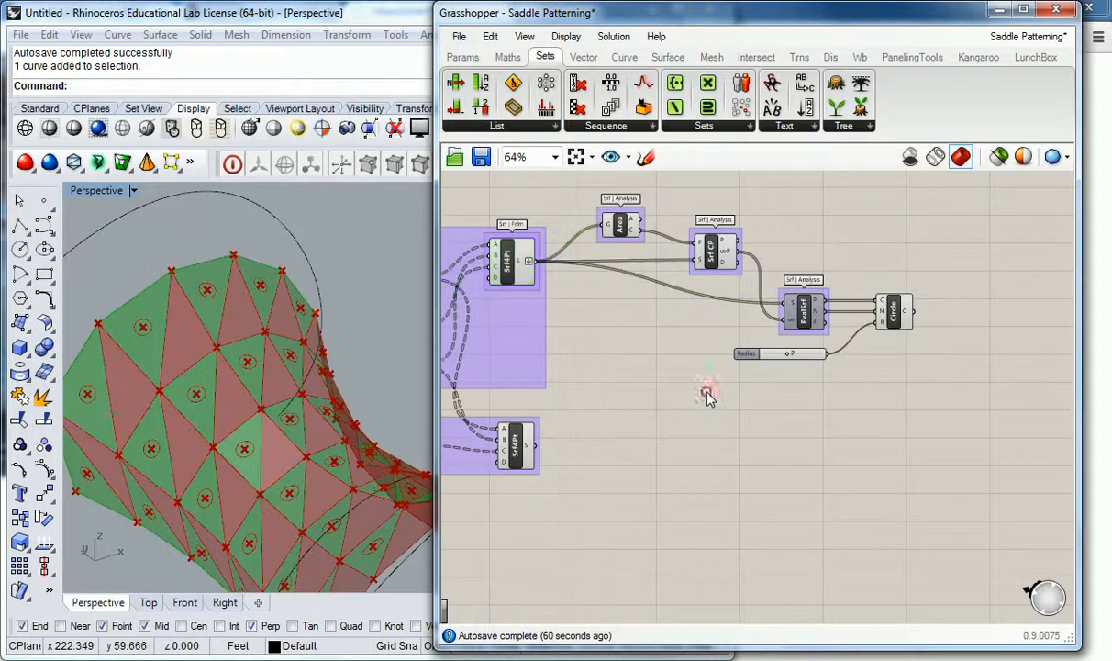
Step: Place a Nurbs Curve component below the Radius slider and inspect its Vertices and Periodic inputs
{"action": "left_click", "coordinate": [626, 57]}
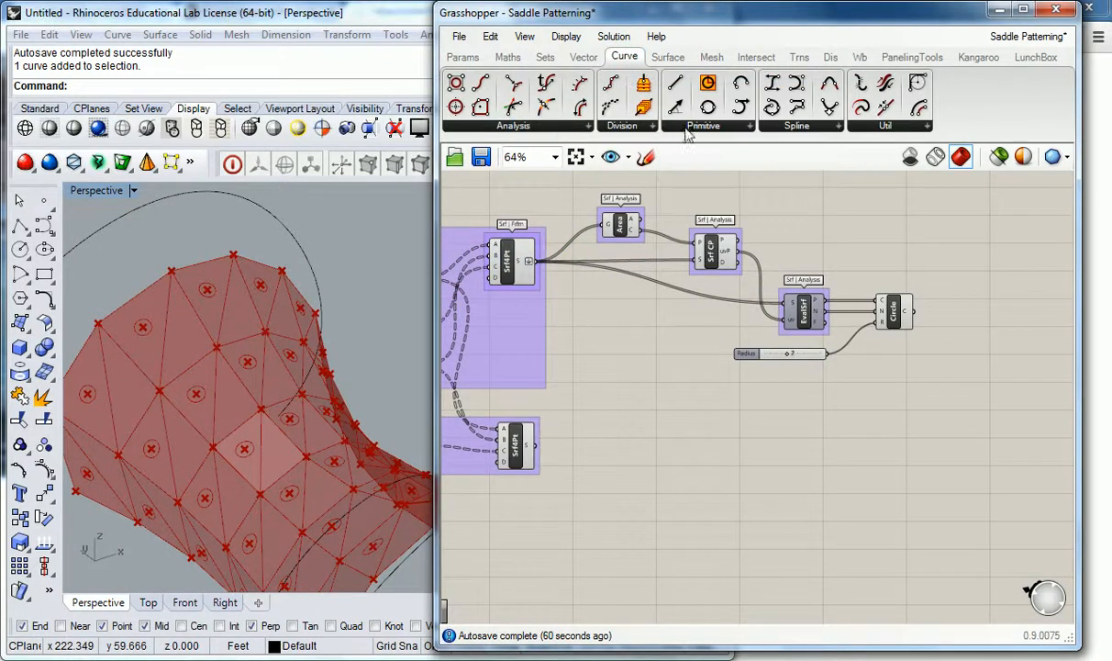
{"action": "left_click", "coordinate": [796, 125]}
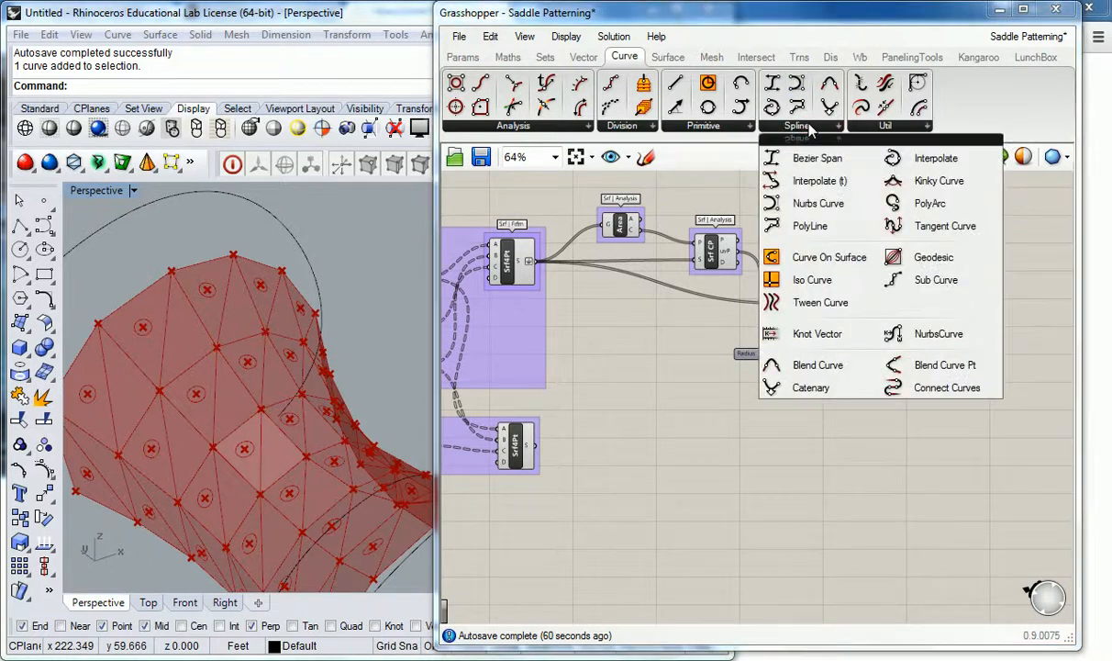
{"action": "left_click", "coordinate": [822, 204]}
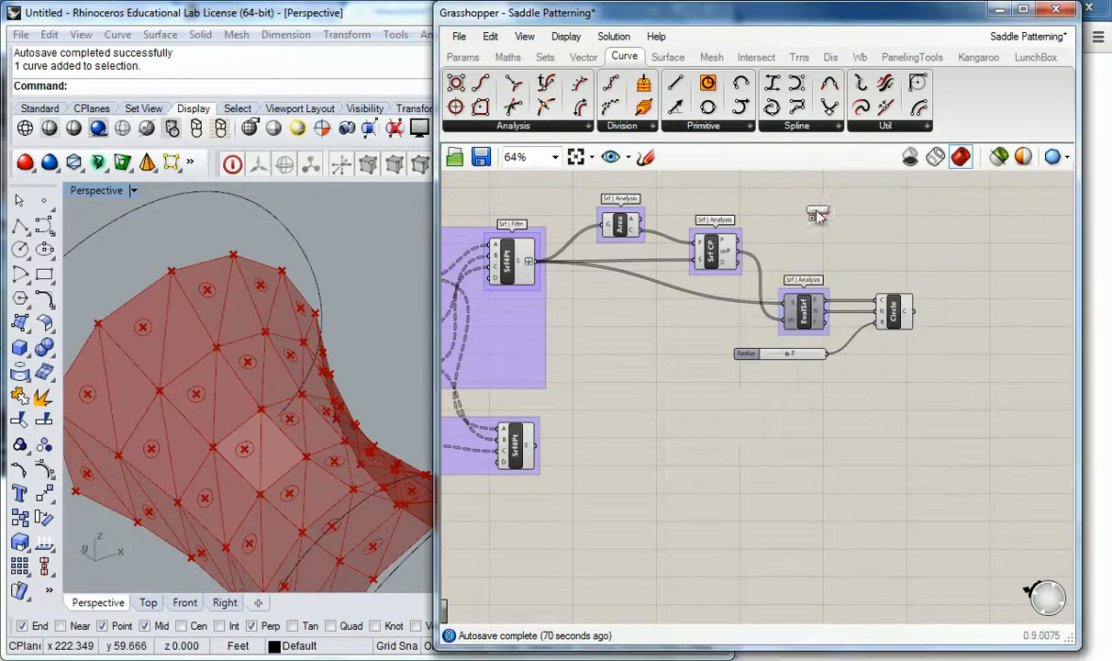
{"action": "left_click", "coordinate": [818, 424]}
{"action": "right_click_drag", "start_coordinate": [813, 422], "coordinate": [760, 415]}
{"action": "mouse_move", "coordinate": [762, 417]}
{"action": "left_mouse_down"}
{"action": "mouse_move", "coordinate": [744, 408]}
{"action": "mouse_move", "coordinate": [741, 418]}
{"action": "mouse_move", "coordinate": [743, 404]}
{"action": "mouse_move", "coordinate": [755, 410]}
{"action": "left_mouse_up"}
{"action": "scroll", "coordinate": [755, 410], "scroll_direction": "up", "scroll_amount": 2}
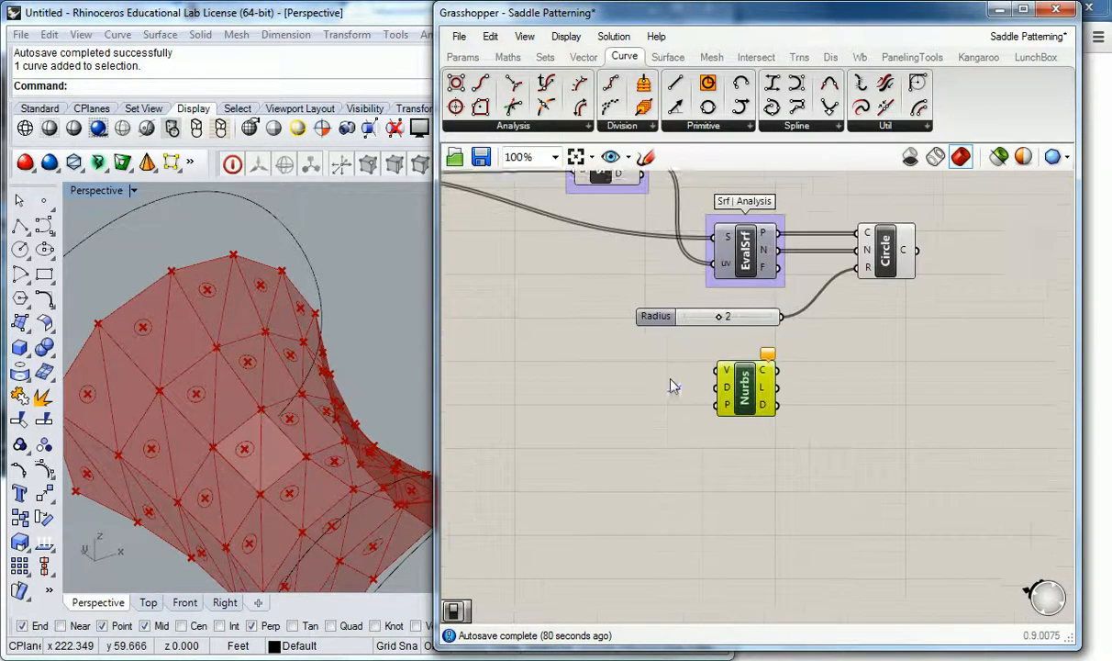
{"action": "right_click_drag", "start_coordinate": [664, 385], "coordinate": [708, 392]}
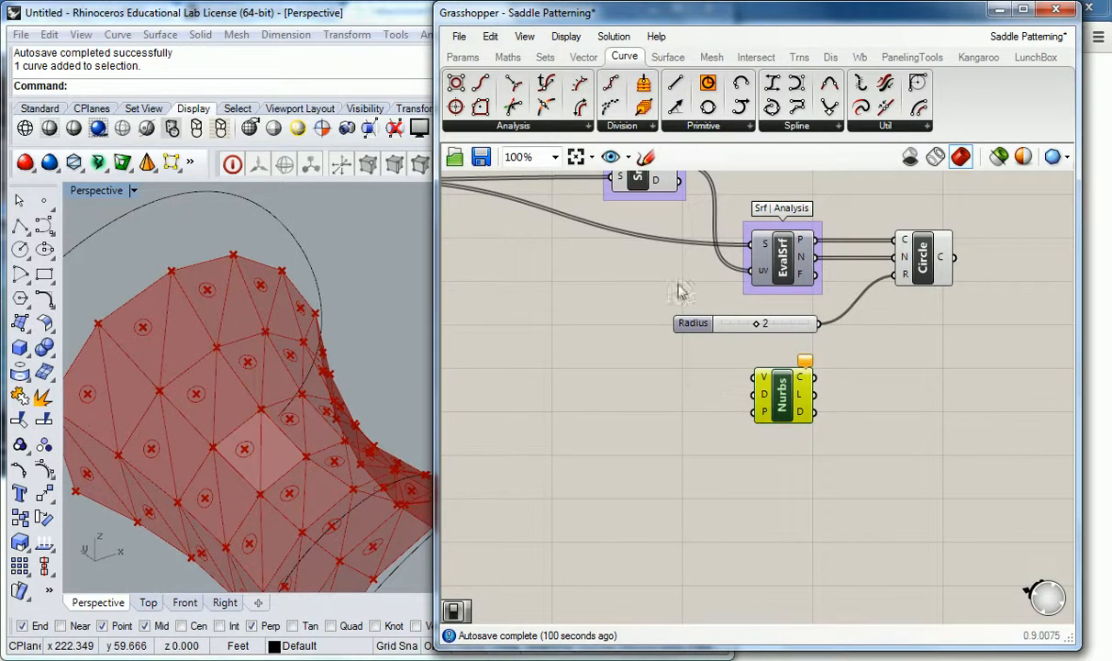
{"action": "left_click_drag", "start_coordinate": [780, 401], "coordinate": [779, 411]}
{"action": "left_click", "coordinate": [773, 366]}
{"action": "mouse_move", "coordinate": [767, 398]}
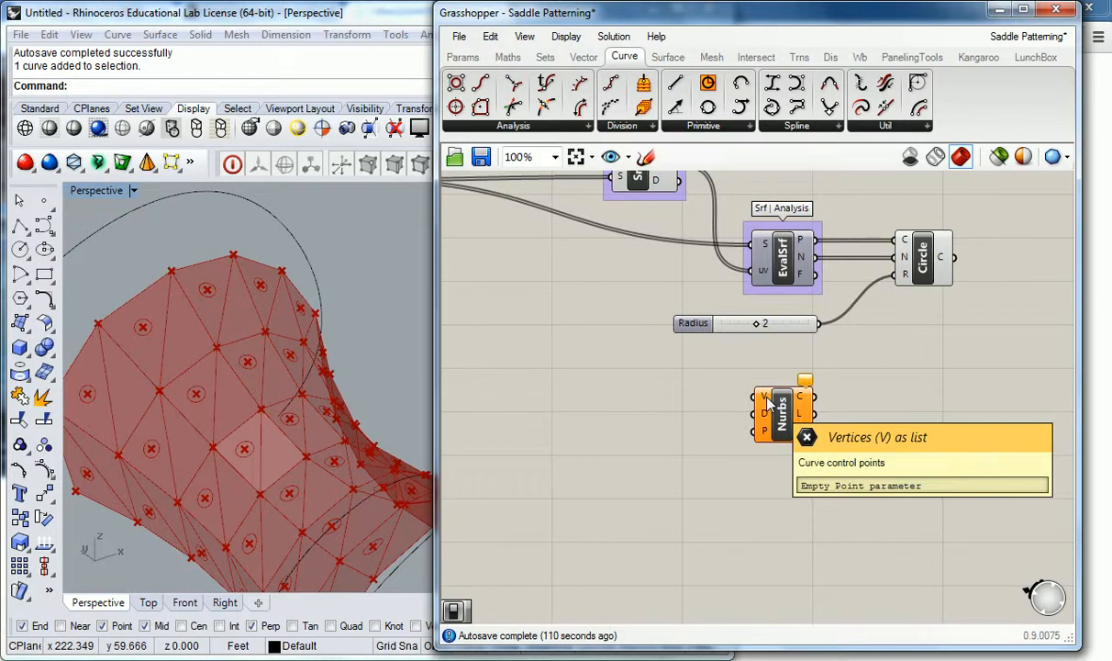
{"action": "mouse_move", "coordinate": [766, 419]}
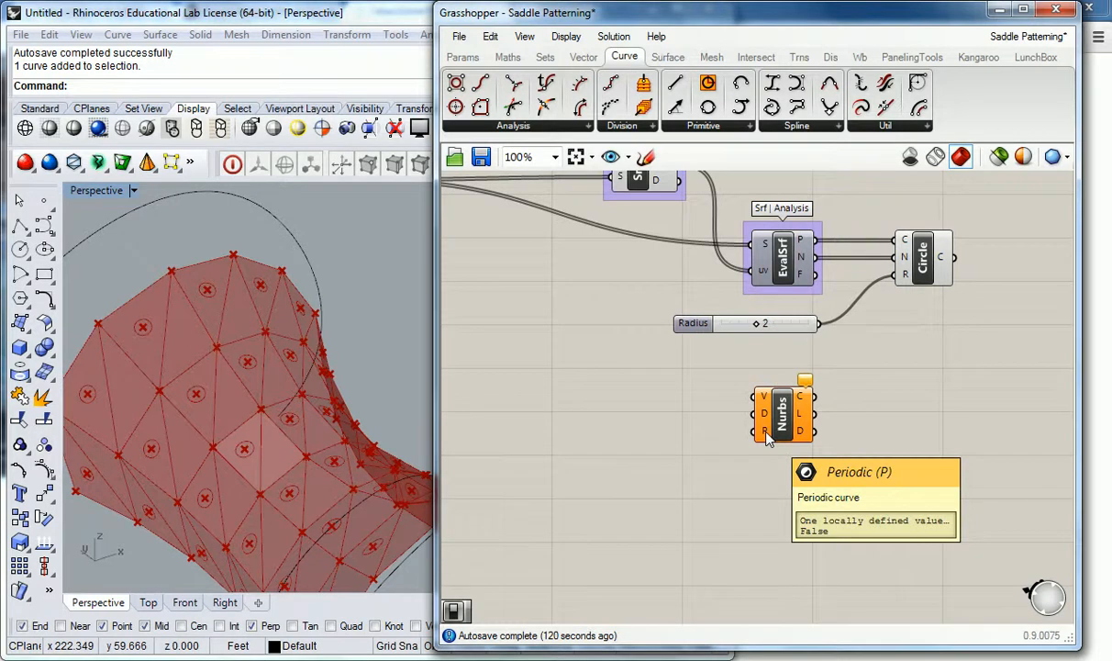
Step: Try the Nurbs Curve component beside the Circle component and move it back beneath the Radius slider
{"action": "right_click_drag", "start_coordinate": [742, 400], "coordinate": [653, 417]}
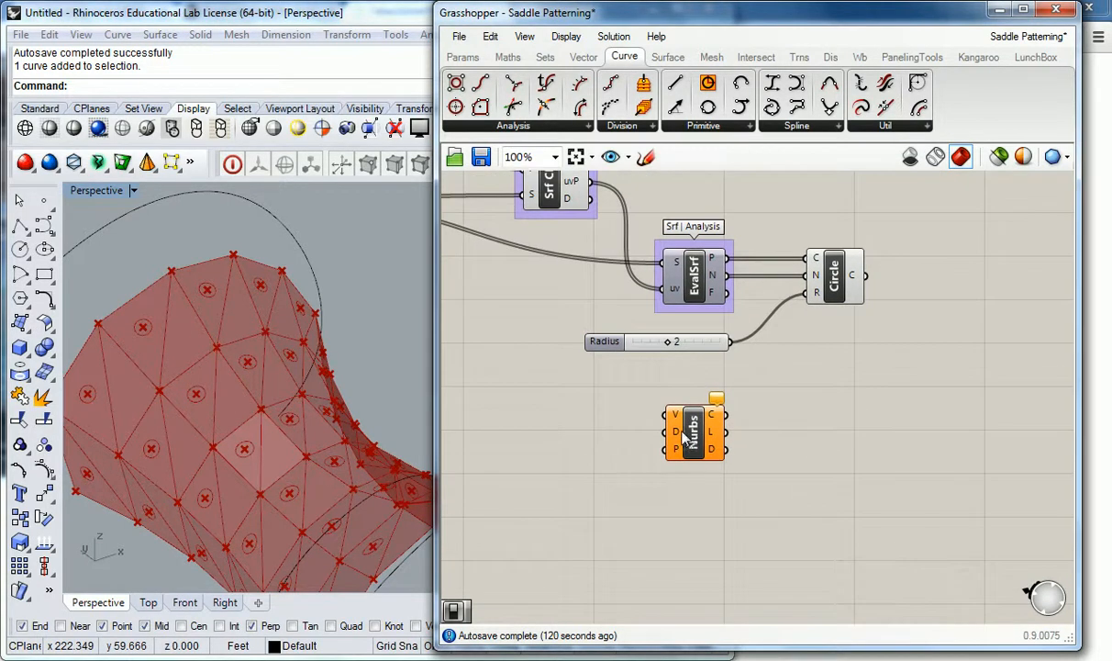
{"action": "left_click_drag", "start_coordinate": [695, 437], "coordinate": [941, 352]}
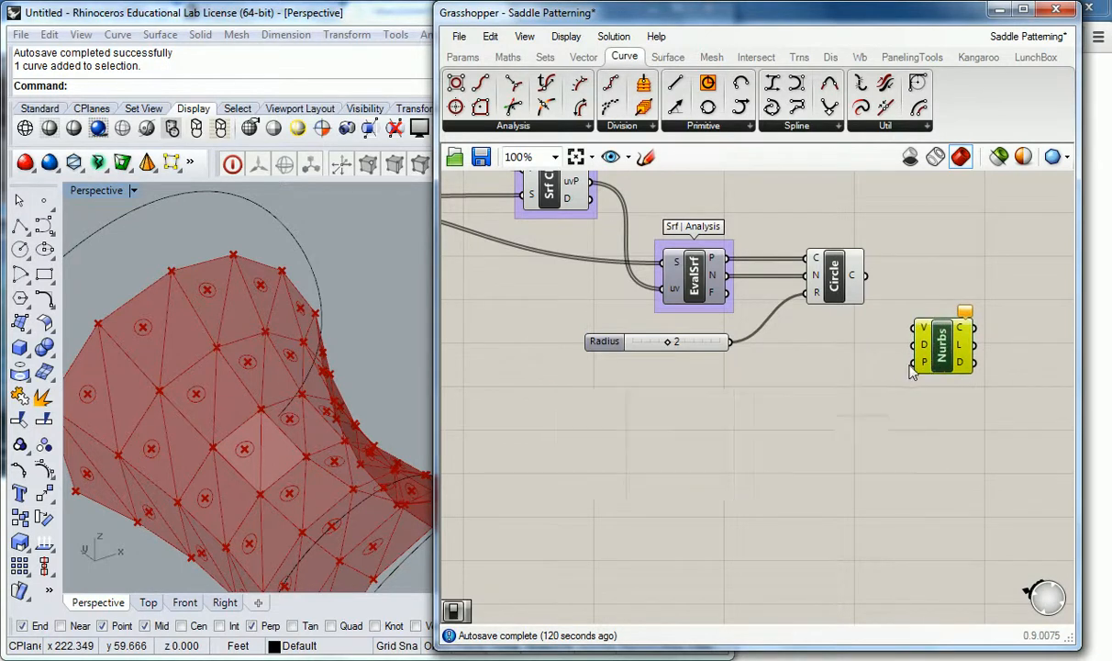
{"action": "left_click", "coordinate": [871, 339]}
{"action": "left_click_drag", "start_coordinate": [943, 350], "coordinate": [918, 384]}
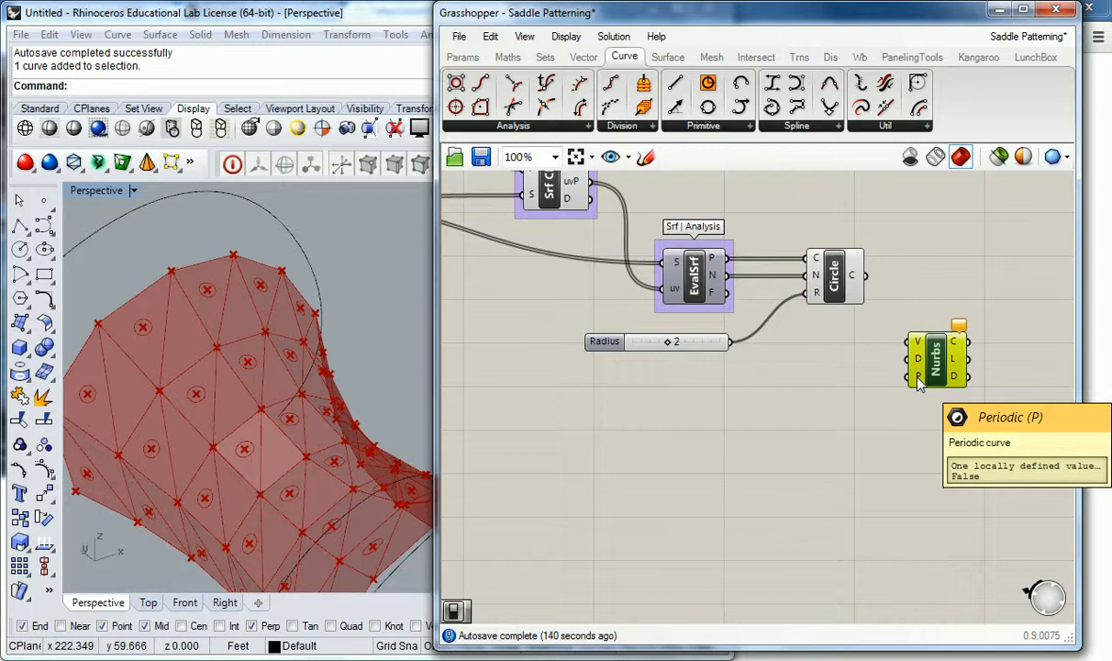
{"action": "left_click", "coordinate": [886, 365]}
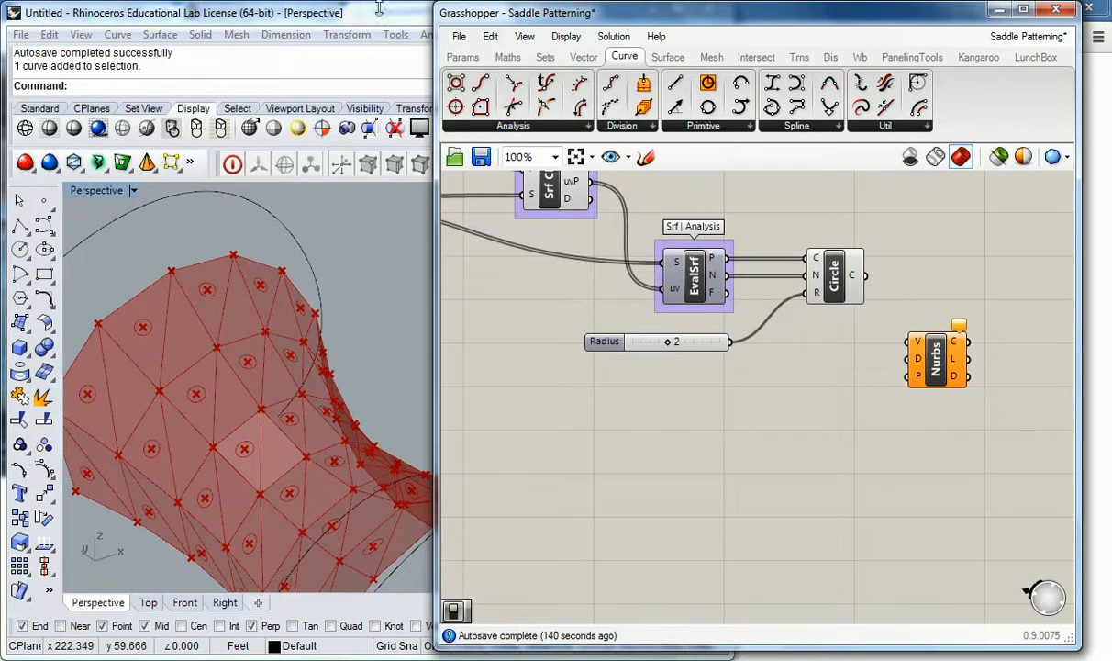
{"action": "right_click_drag", "start_coordinate": [884, 405], "coordinate": [777, 390]}
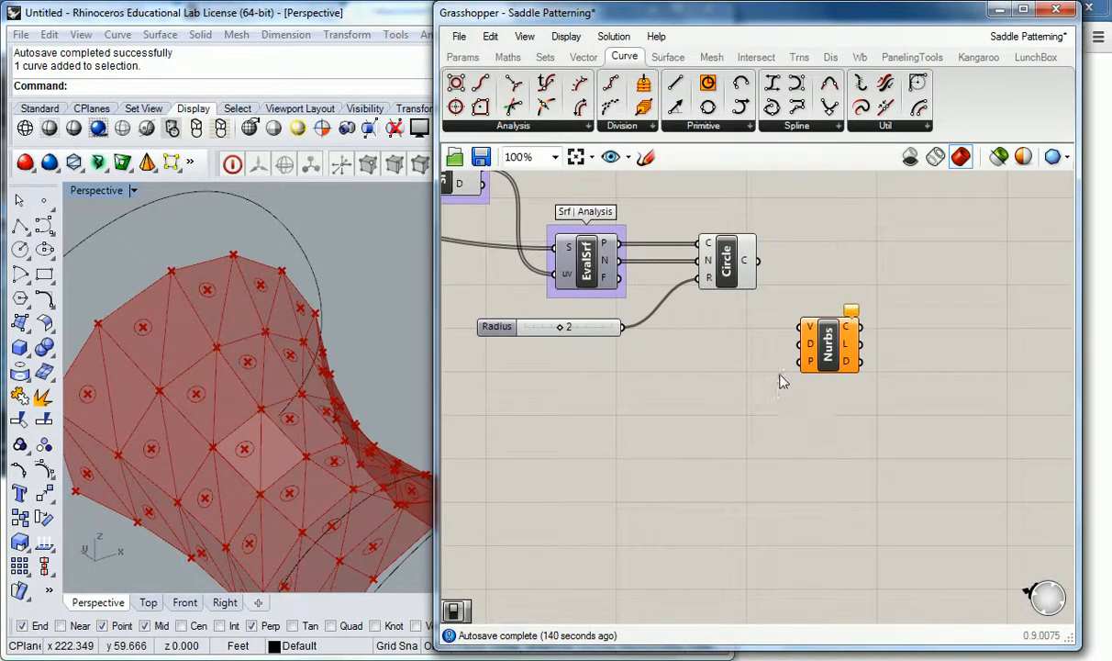
{"action": "scroll", "coordinate": [725, 404], "scroll_direction": "down", "scroll_amount": 5}
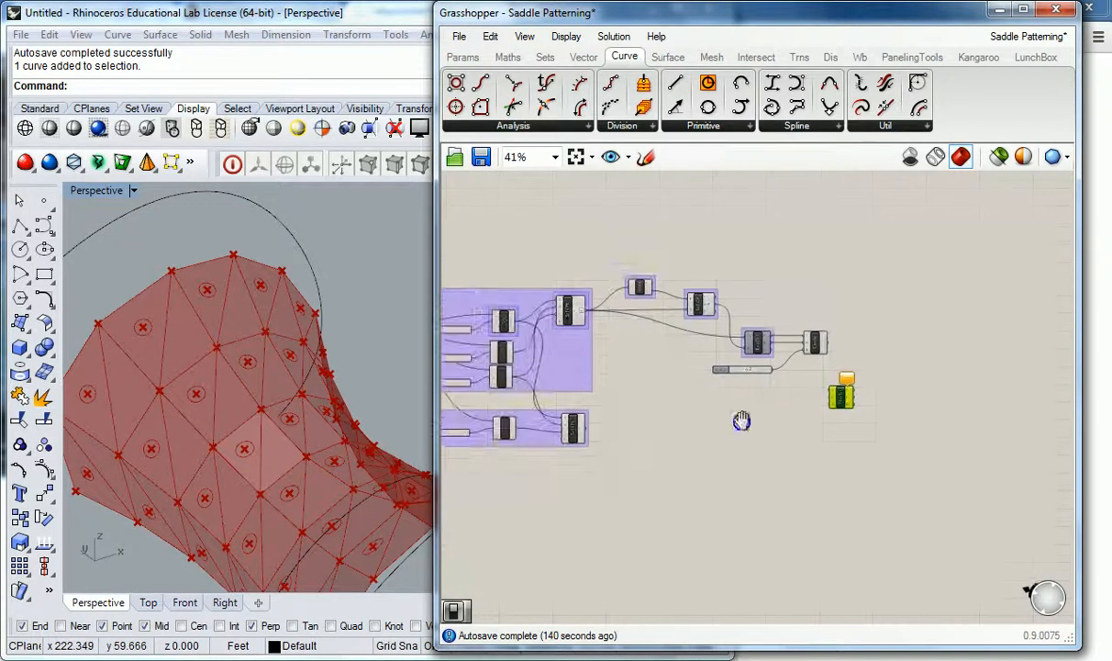
{"action": "left_click_drag", "start_coordinate": [832, 397], "coordinate": [769, 412]}
{"action": "left_click_drag", "start_coordinate": [838, 397], "coordinate": [754, 402]}
{"action": "left_click", "coordinate": [714, 397]}
Step: Add a Boolean Toggle beside the Nurbs Curve component and connect it, set to False, to the Periodic input
{"action": "scroll", "coordinate": [747, 400], "scroll_direction": "up", "scroll_amount": 3}
{"action": "right_click_drag", "start_coordinate": [740, 418], "coordinate": [820, 421]}
{"action": "scroll", "coordinate": [837, 418], "scroll_direction": "up", "scroll_amount": 2}
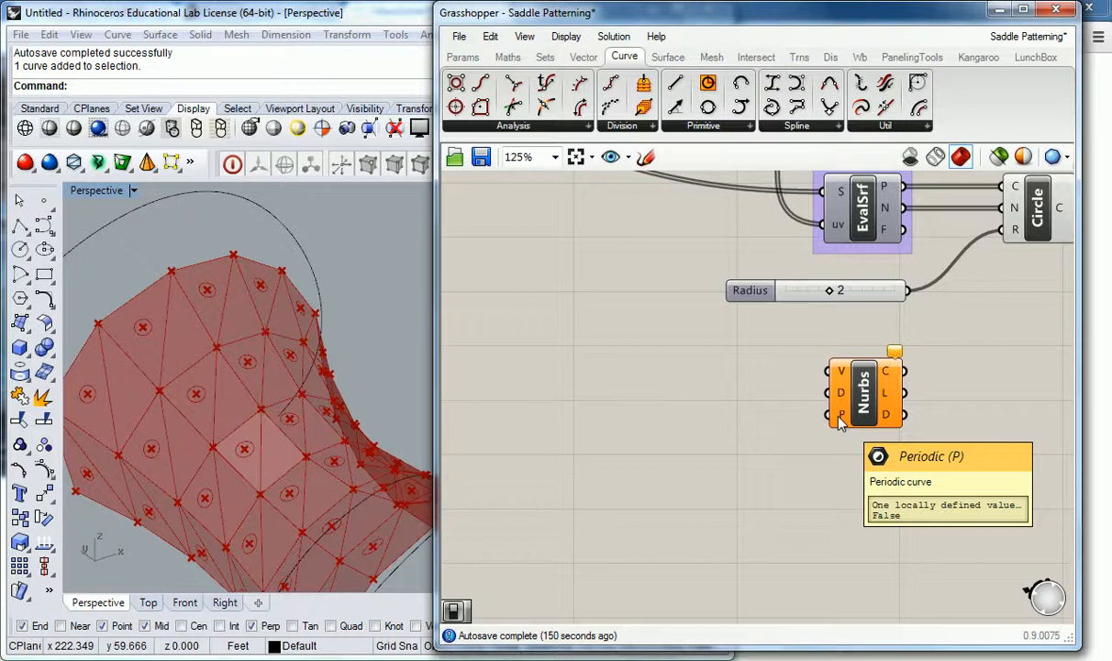
{"action": "left_click", "coordinate": [461, 57]}
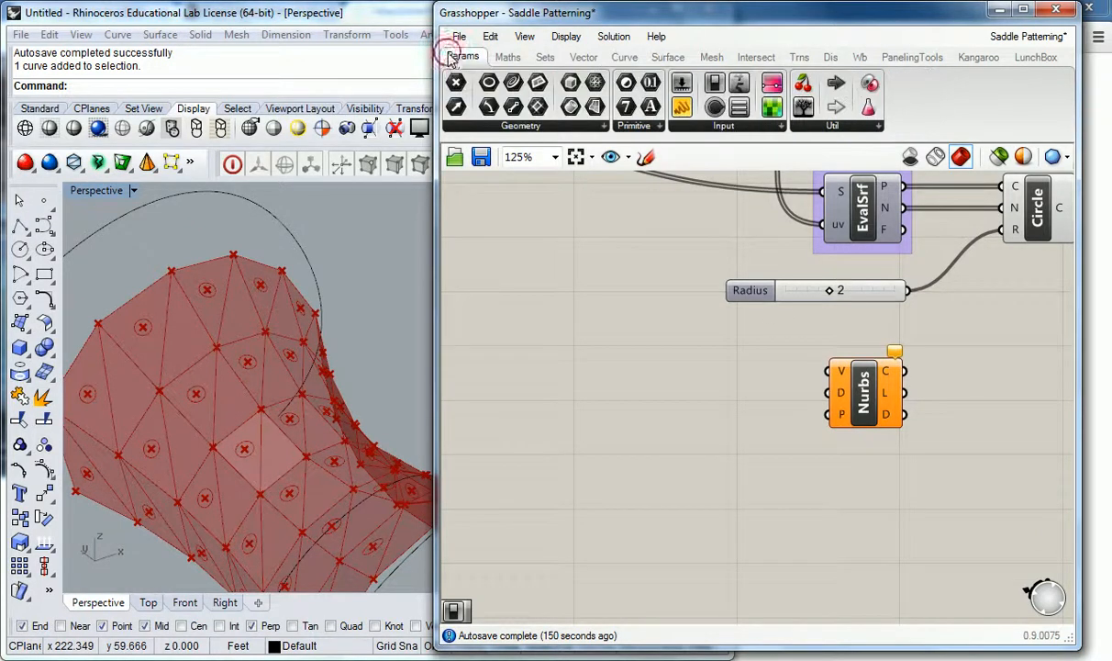
{"action": "left_click", "coordinate": [743, 131]}
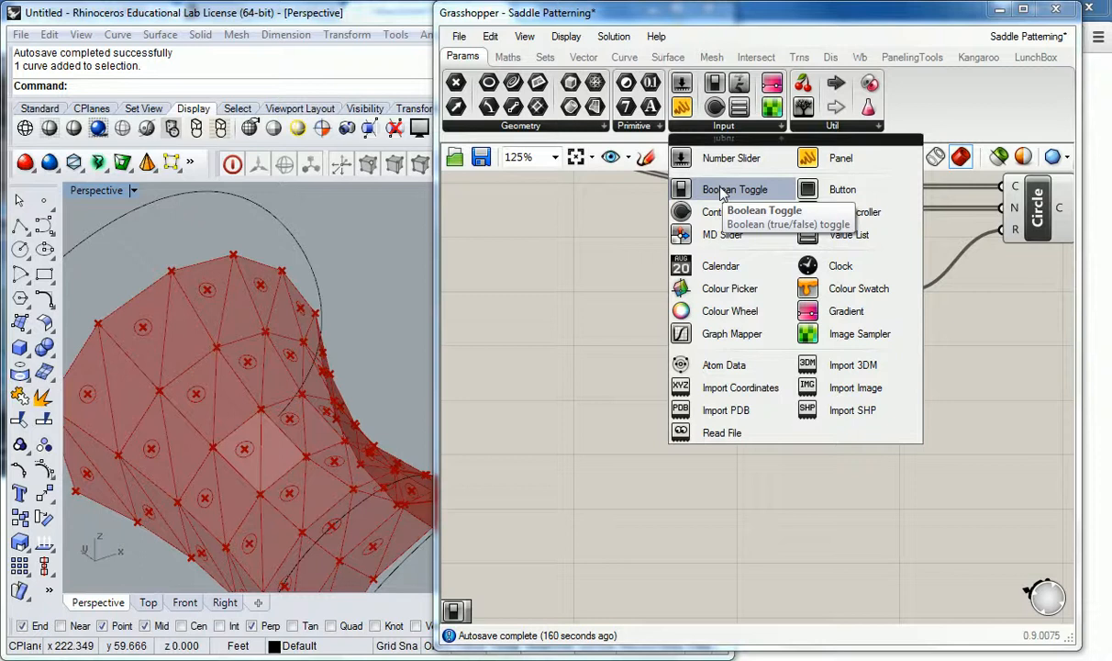
{"action": "left_click_drag", "start_coordinate": [721, 192], "coordinate": [690, 429]}
{"action": "double_click", "coordinate": [711, 427]}
{"action": "double_click", "coordinate": [718, 428]}
{"action": "left_click_drag", "start_coordinate": [745, 427], "coordinate": [830, 414]}
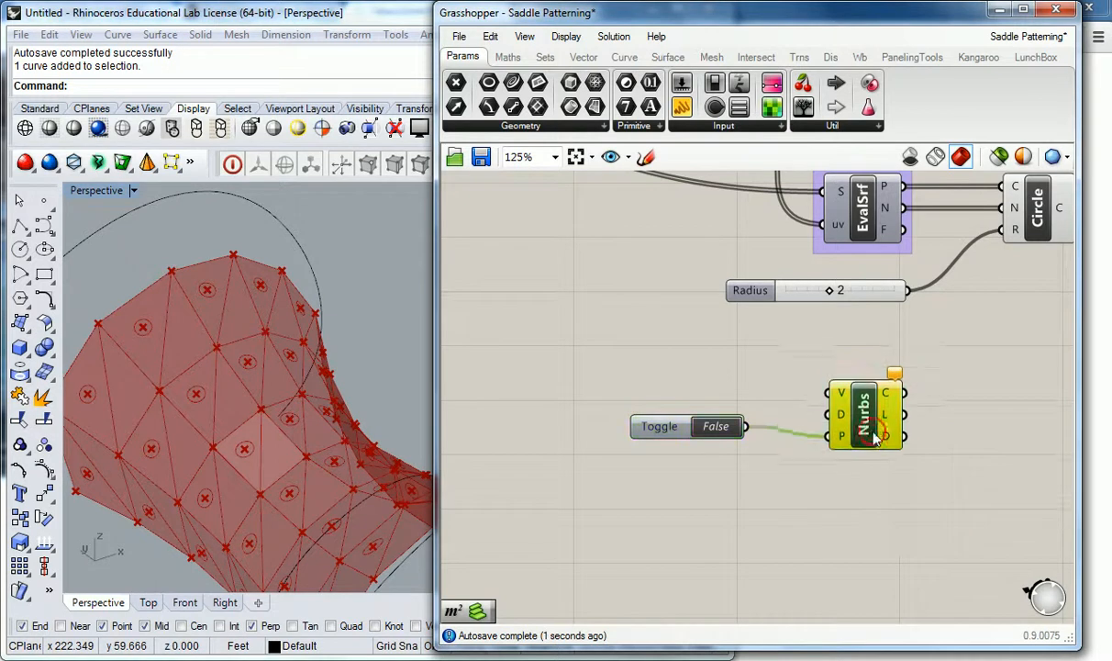
Step: Group the Nurbs Curve component, label the group "Param | Input", and align it with its Boolean Toggle
{"action": "left_click_drag", "start_coordinate": [853, 358], "coordinate": [857, 367]}
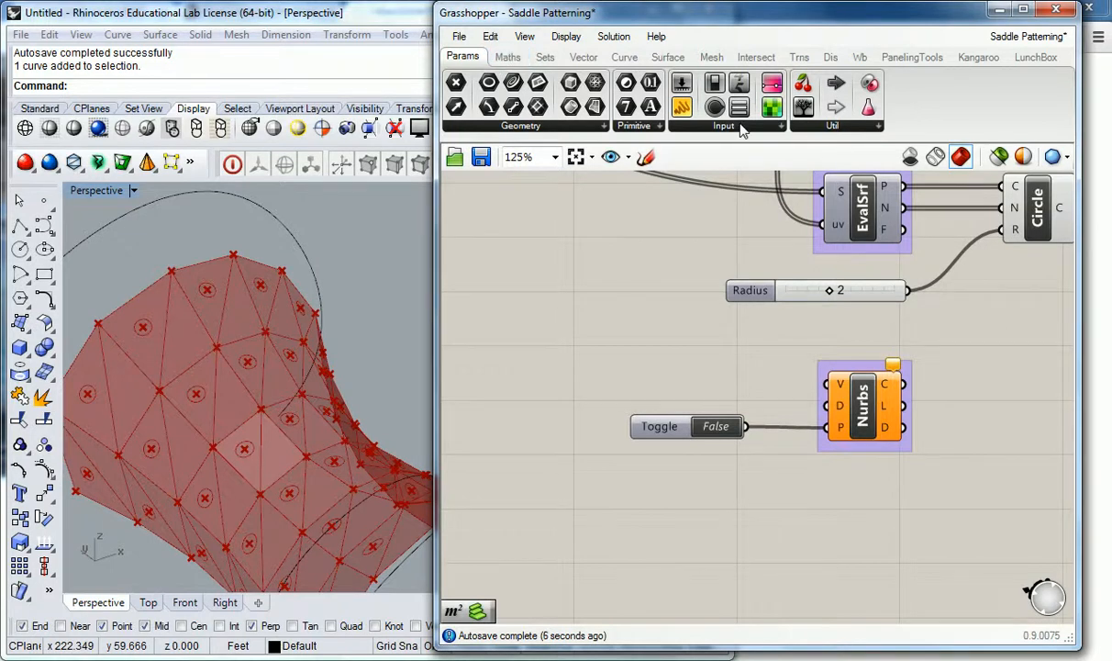
{"action": "right_click", "coordinate": [872, 365]}
{"action": "type", "text": "Param I"}
{"action": "type", "text": " Input"}
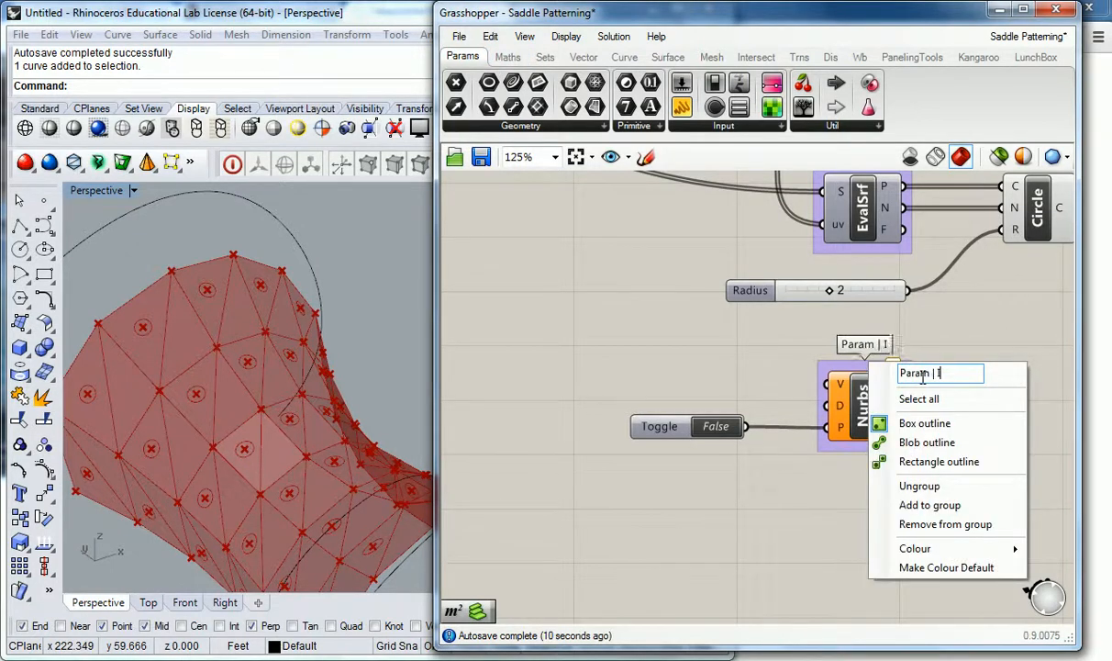
{"action": "left_click", "coordinate": [948, 305]}
{"action": "scroll", "coordinate": [948, 306], "scroll_direction": "down", "scroll_amount": 1}
{"action": "right_click_drag", "start_coordinate": [963, 306], "coordinate": [948, 321]}
{"action": "left_click_drag", "start_coordinate": [930, 459], "coordinate": [750, 390]}
{"action": "left_click_drag", "start_coordinate": [859, 399], "coordinate": [861, 416]}
{"action": "left_click", "coordinate": [794, 390]}
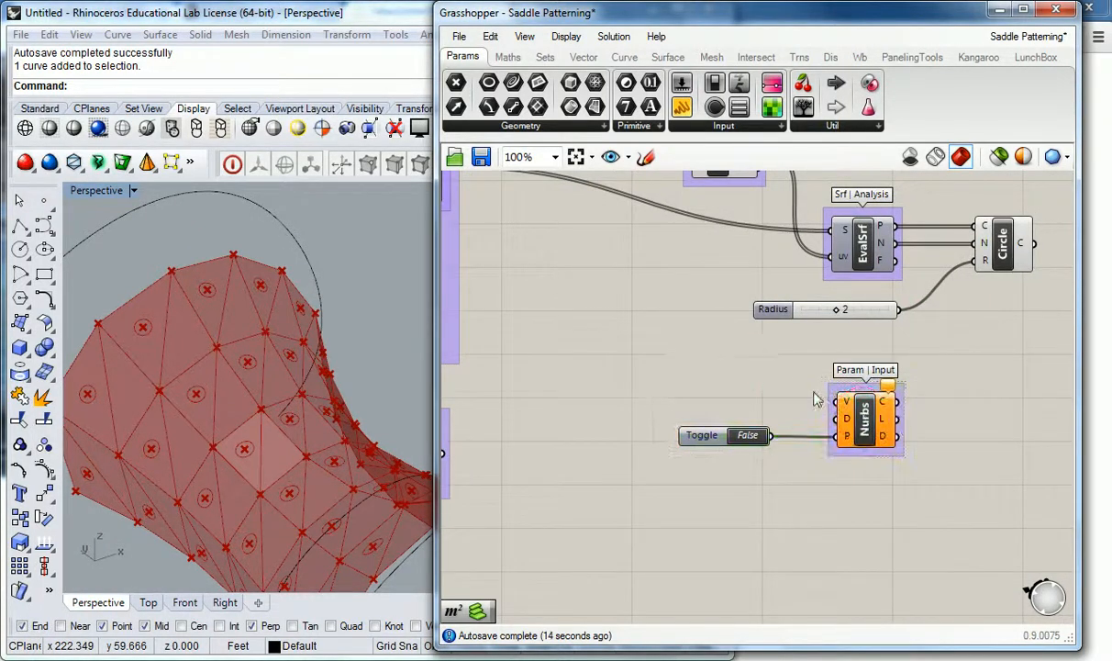
Step: Connect the outputs of the three List Item components in the upper triangle group to the Nurbs Curve's Vertices input
{"action": "left_click", "coordinate": [731, 362]}
{"action": "right_click_drag", "start_coordinate": [731, 364], "coordinate": [819, 372]}
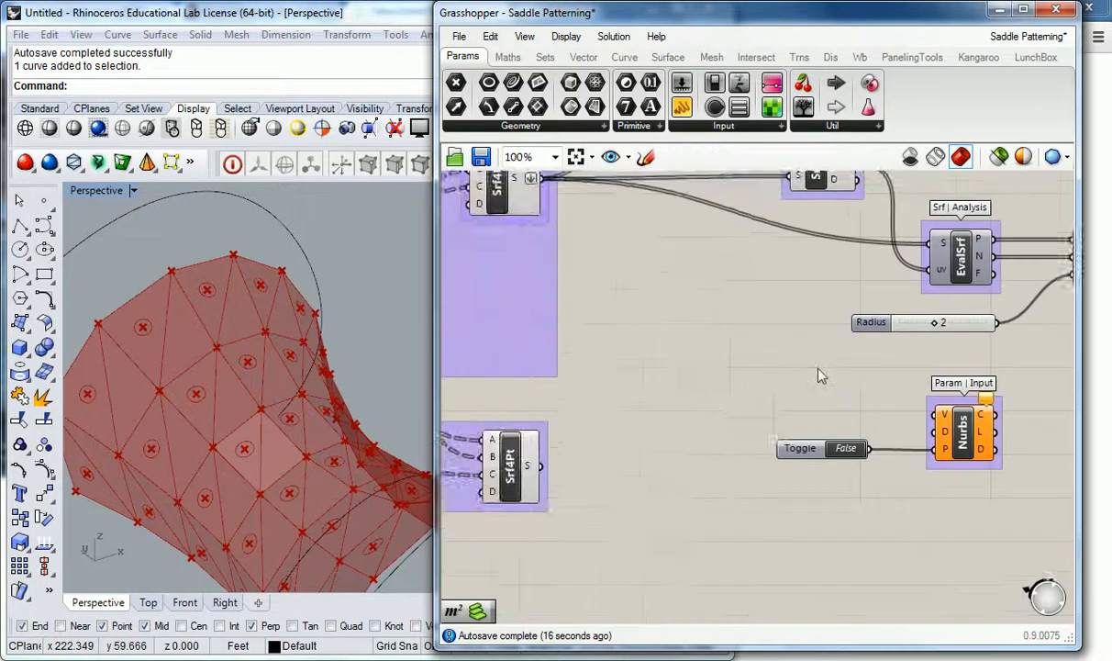
{"action": "scroll", "coordinate": [819, 372], "scroll_direction": "down", "scroll_amount": 1}
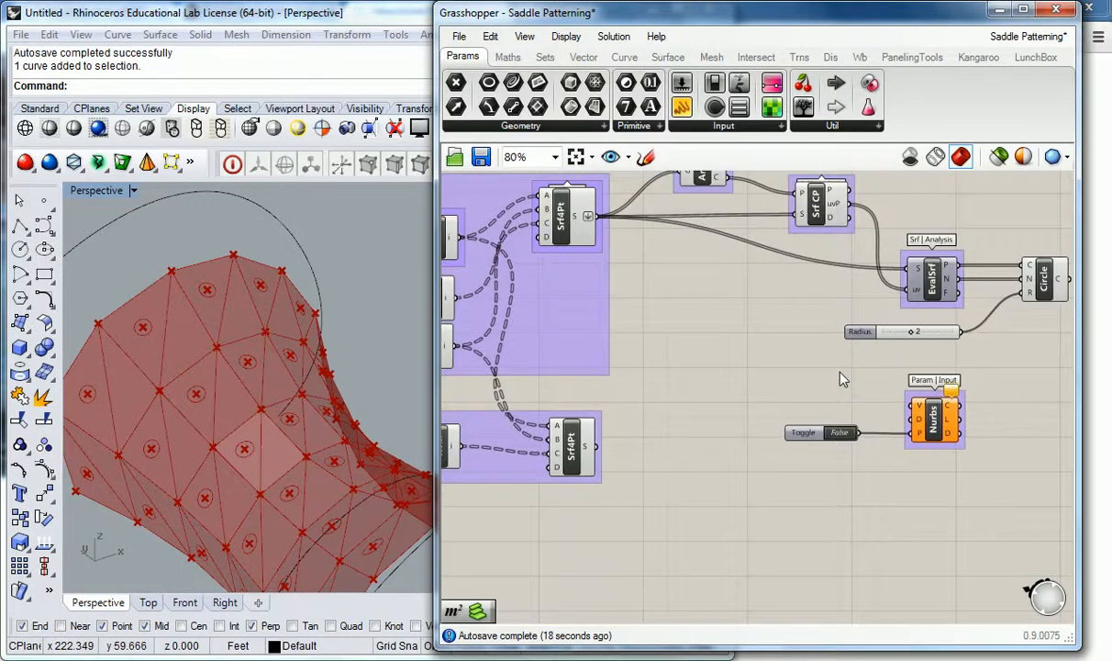
{"action": "right_click", "coordinate": [734, 341]}
{"action": "left_click", "coordinate": [730, 337]}
{"action": "right_click_drag", "start_coordinate": [620, 401], "coordinate": [721, 398]}
{"action": "left_click_drag", "start_coordinate": [566, 241], "coordinate": [1015, 401]}
{"action": "left_click_drag", "start_coordinate": [563, 295], "coordinate": [995, 404]}
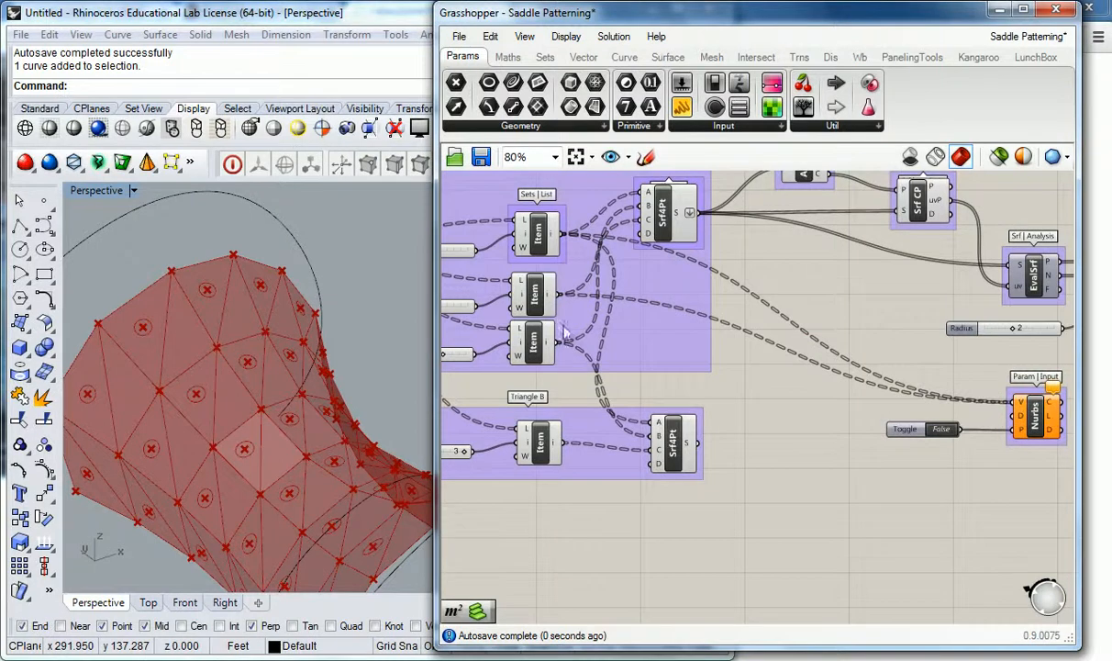
{"action": "left_click_drag", "start_coordinate": [558, 342], "coordinate": [1020, 412]}
{"action": "right_click_drag", "start_coordinate": [945, 378], "coordinate": [924, 374]}
{"action": "right_click_drag", "start_coordinate": [276, 381], "coordinate": [226, 303]}
{"action": "scroll", "coordinate": [226, 308], "scroll_direction": "up", "scroll_amount": 5}
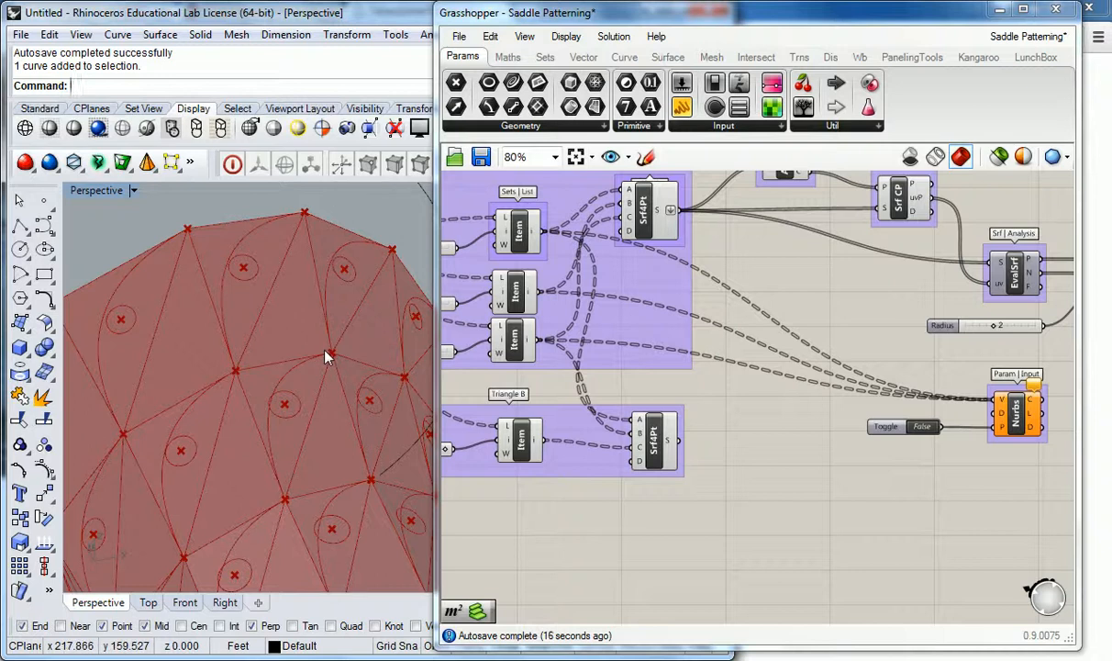
Step: Set the Boolean Toggle feeding the Nurbs Curve's Periodic input to True, placing it slightly lower on the canvas
{"action": "right_click_drag", "start_coordinate": [830, 451], "coordinate": [658, 423]}
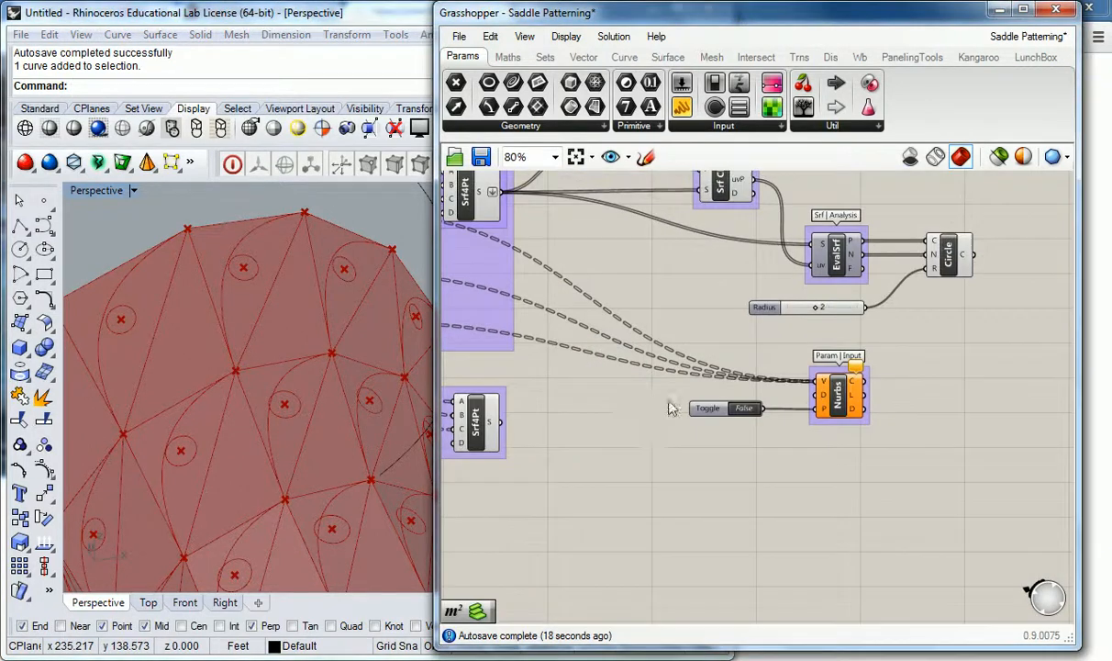
{"action": "scroll", "coordinate": [798, 397], "scroll_direction": "up", "scroll_amount": 1}
{"action": "mouse_move", "coordinate": [820, 406]}
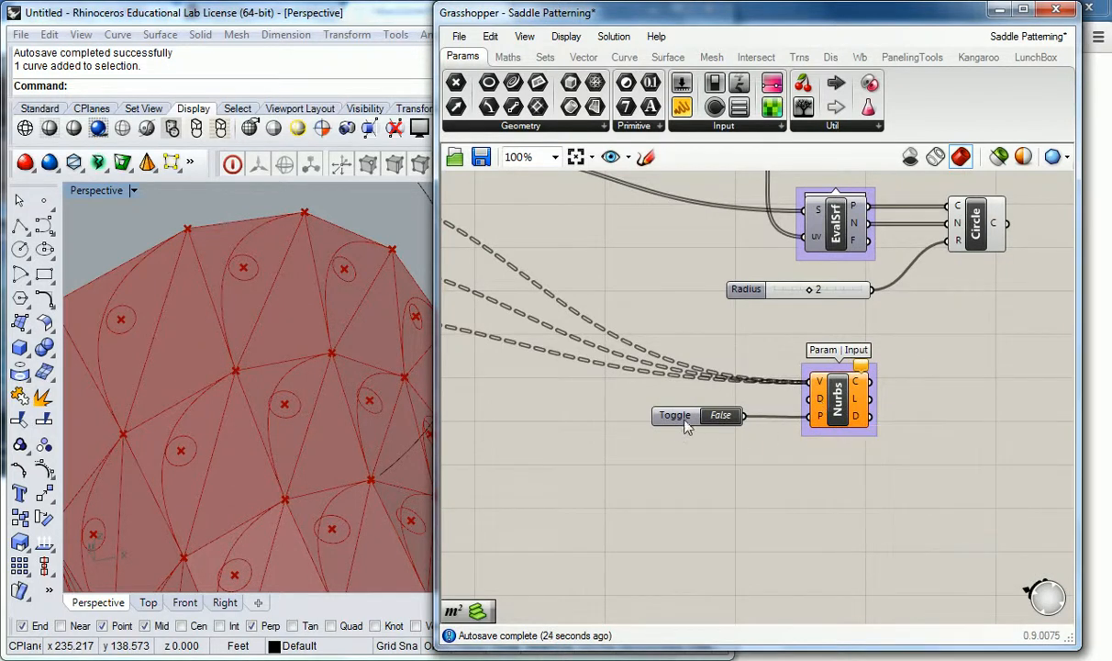
{"action": "left_click_drag", "start_coordinate": [674, 426], "coordinate": [675, 436]}
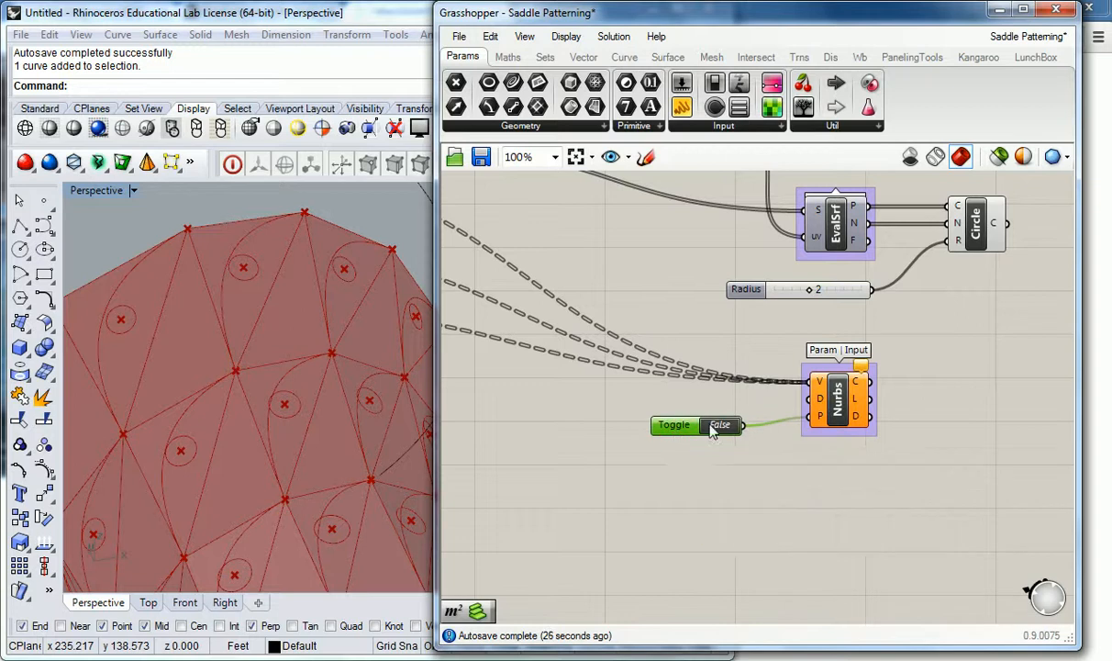
{"action": "double_click", "coordinate": [715, 426]}
{"action": "right_click_drag", "start_coordinate": [342, 316], "coordinate": [345, 332]}
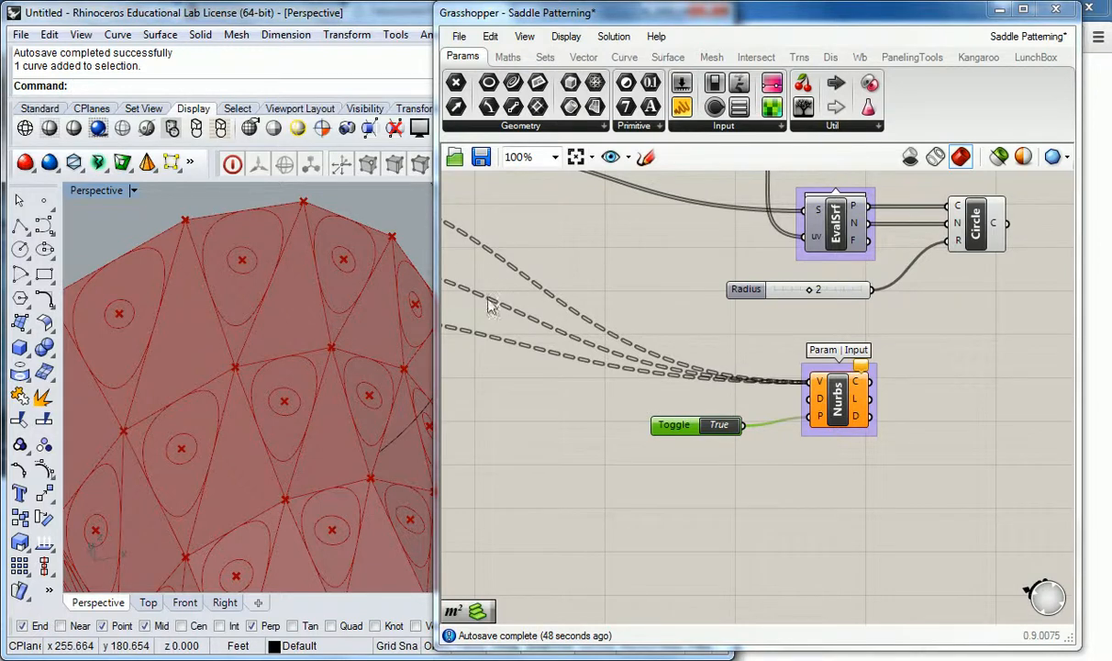
Step: Examine the closed curves on the saddle and the Degree input of the Nurbs Curve component
{"action": "left_click", "coordinate": [655, 332]}
{"action": "right_click_drag", "start_coordinate": [281, 348], "coordinate": [334, 285]}
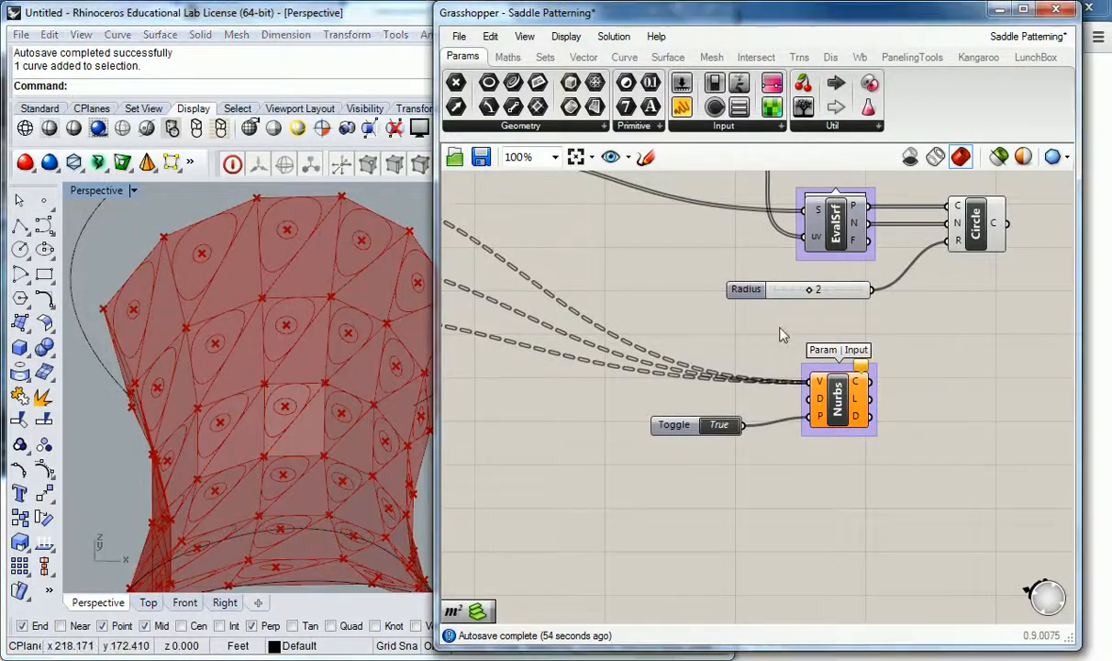
{"action": "right_click_drag", "start_coordinate": [916, 400], "coordinate": [842, 390]}
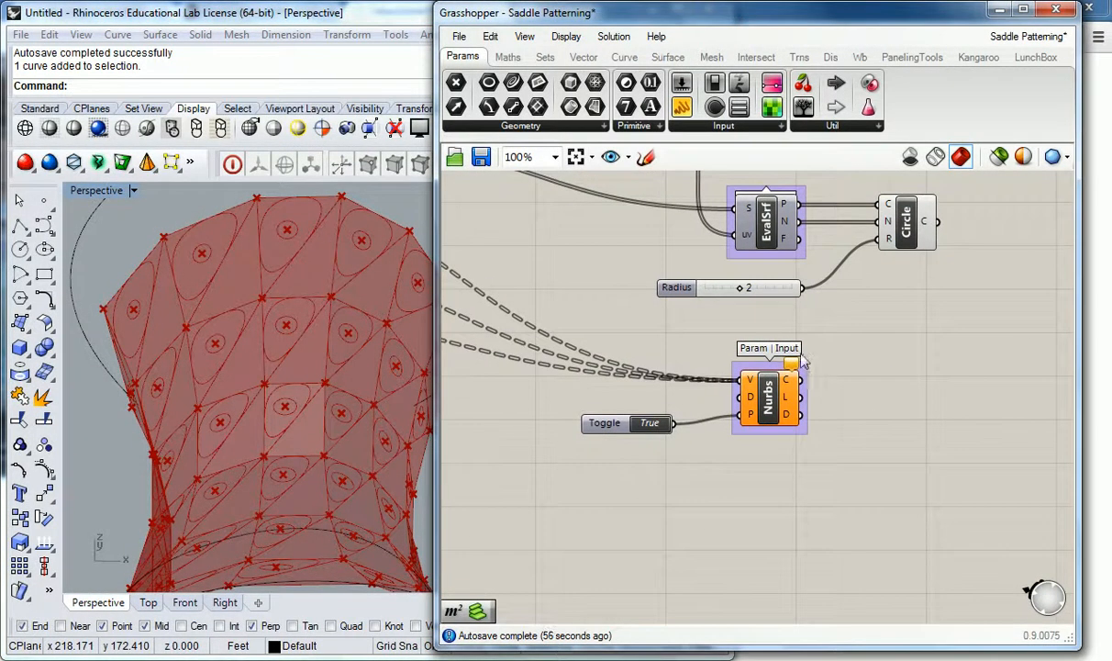
{"action": "scroll", "coordinate": [747, 366], "scroll_direction": "up", "scroll_amount": 2}
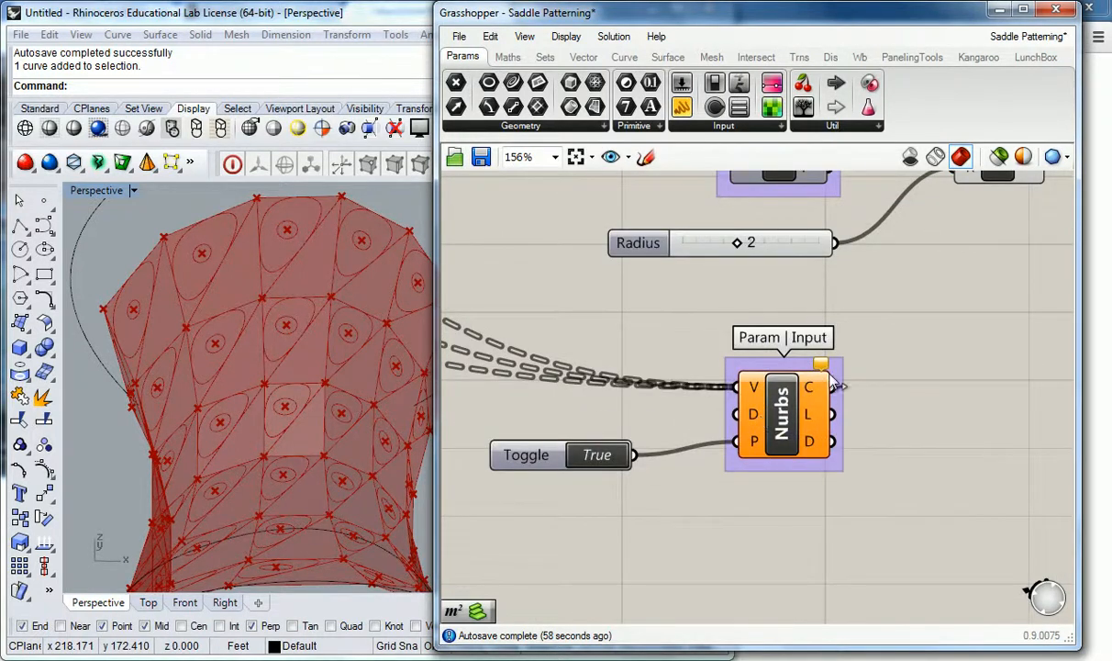
{"action": "mouse_move", "coordinate": [823, 369]}
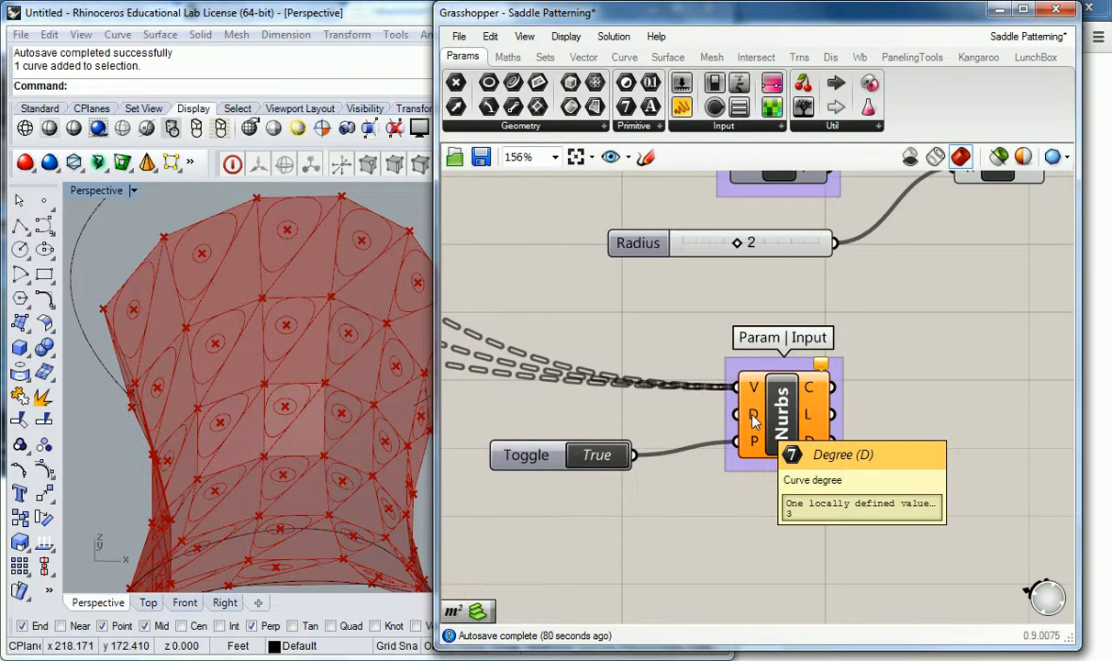
{"action": "left_click", "coordinate": [599, 410]}
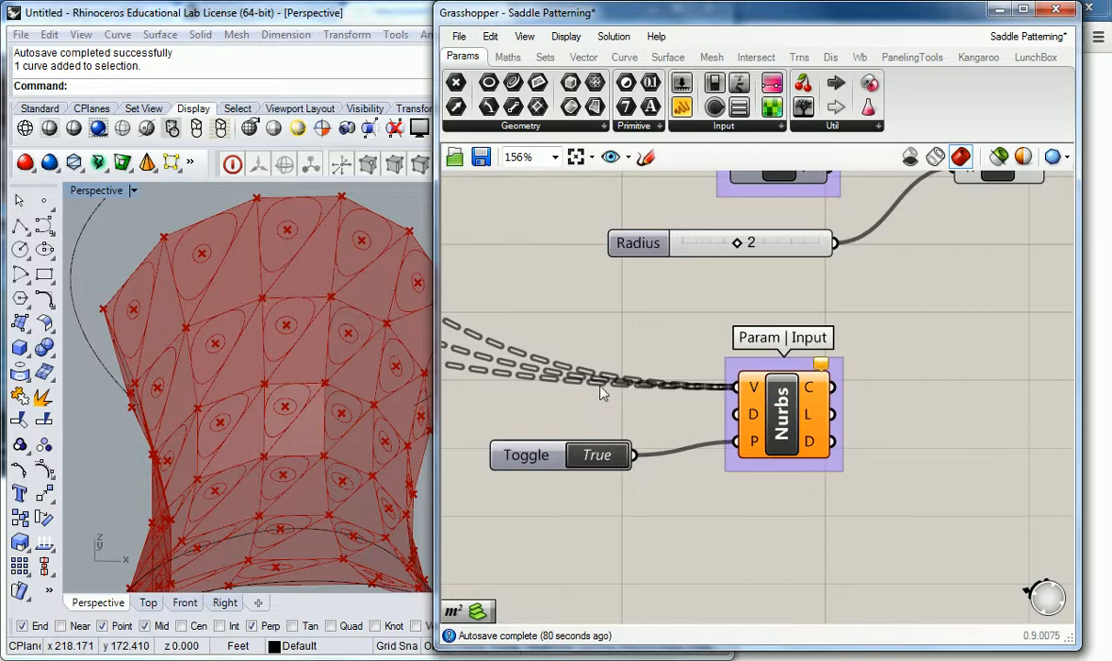
Step: Move the Boolean Toggle lower and connect a new slider, ranging from 0 to 5 and set to 1, to the Nurbs Curve's Degree input
{"action": "right_click_drag", "start_coordinate": [589, 397], "coordinate": [637, 407]}
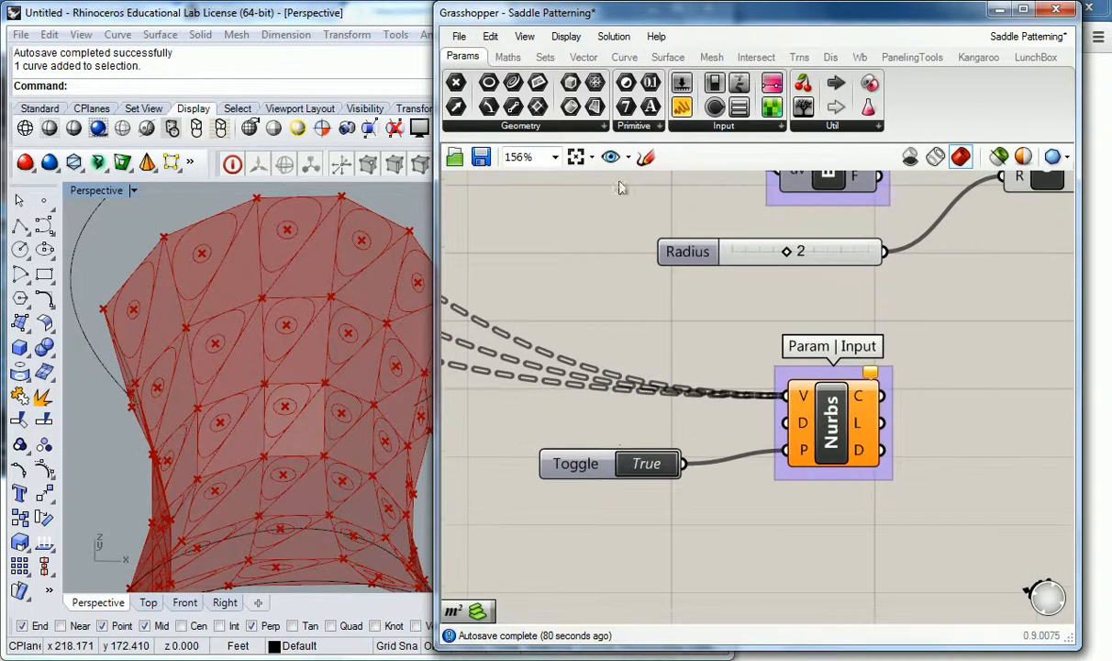
{"action": "left_click_drag", "start_coordinate": [597, 473], "coordinate": [590, 523]}
{"action": "double_click", "coordinate": [587, 446]}
{"action": "type", "text": "0<1<5"}
{"action": "key", "text": "Return"}
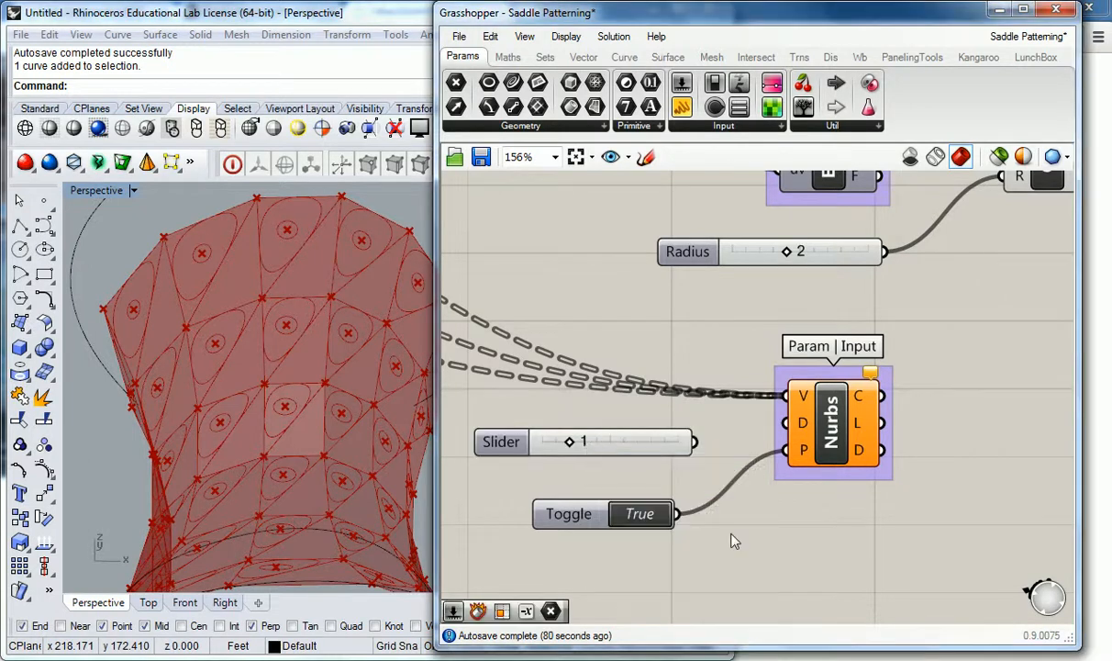
{"action": "left_click_drag", "start_coordinate": [694, 441], "coordinate": [784, 423]}
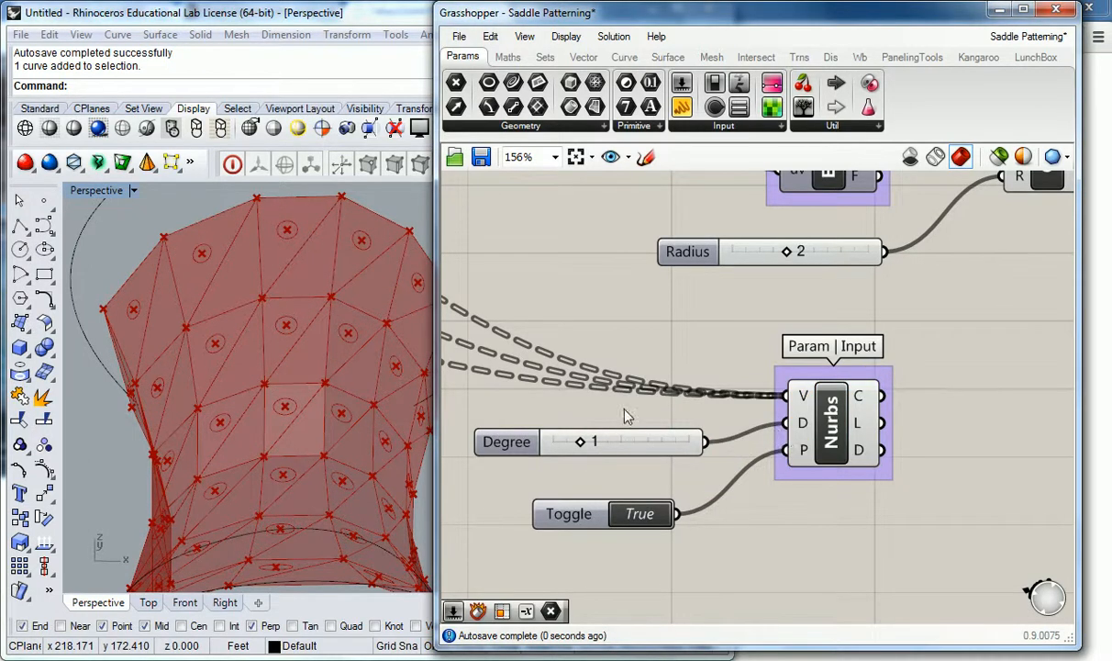
Step: Try a higher value on the Degree slider feeding the Nurbs Curve, and delete that slider
{"action": "right_click_drag", "start_coordinate": [632, 421], "coordinate": [642, 422]}
{"action": "left_click_drag", "start_coordinate": [590, 441], "coordinate": [620, 447]}
{"action": "left_click_drag", "start_coordinate": [509, 447], "coordinate": [482, 444]}
{"action": "key", "text": "Delete"}
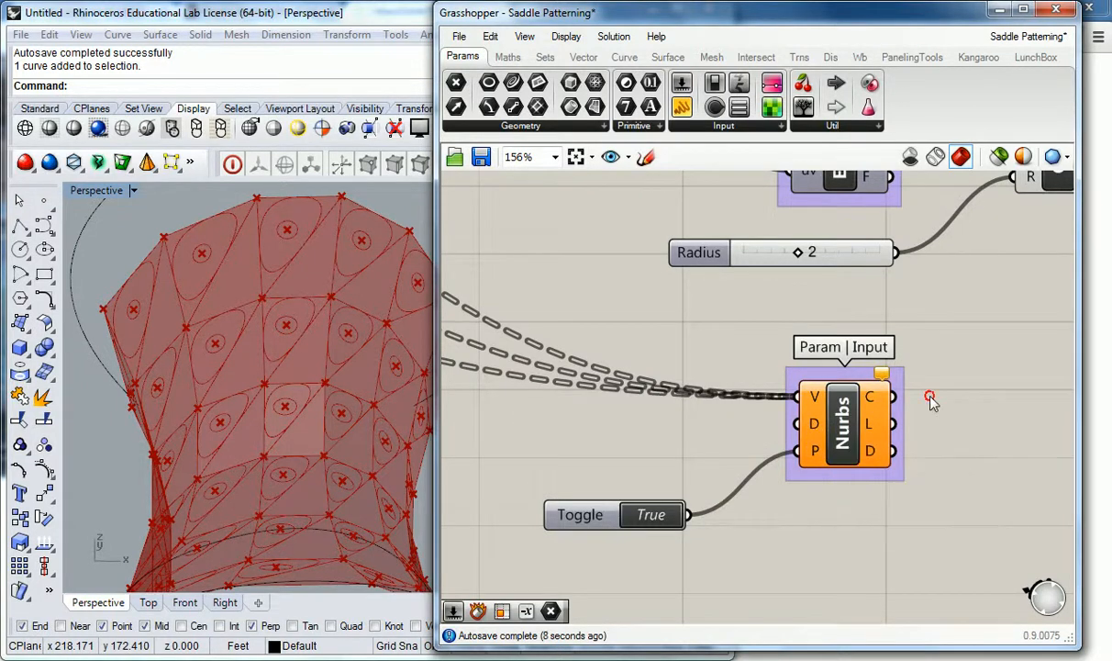
Step: Group the Circle component and label the group "Crv | Prim"
{"action": "scroll", "coordinate": [933, 403], "scroll_direction": "down", "scroll_amount": 5}
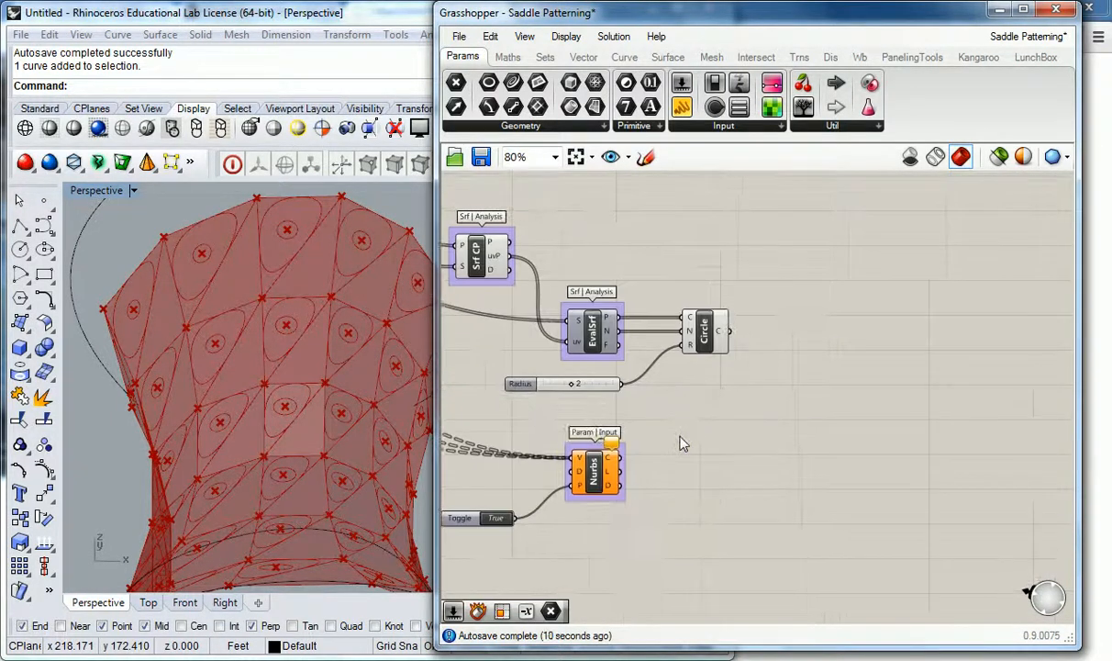
{"action": "right_click_drag", "start_coordinate": [330, 355], "coordinate": [360, 333]}
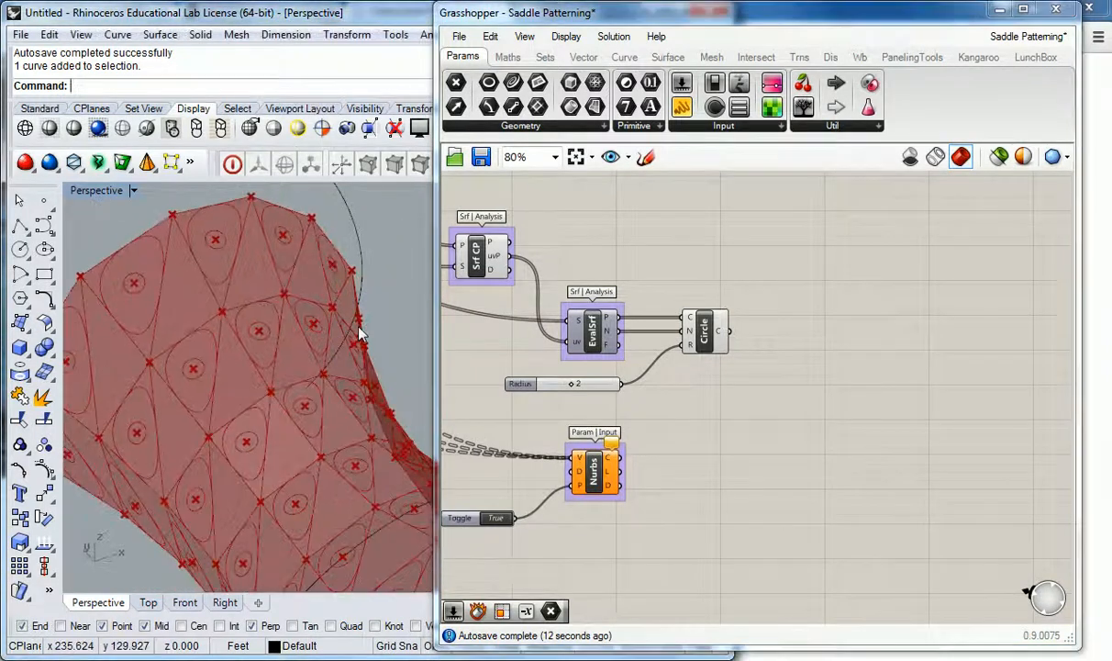
{"action": "scroll", "coordinate": [358, 330], "scroll_direction": "up", "scroll_amount": 3}
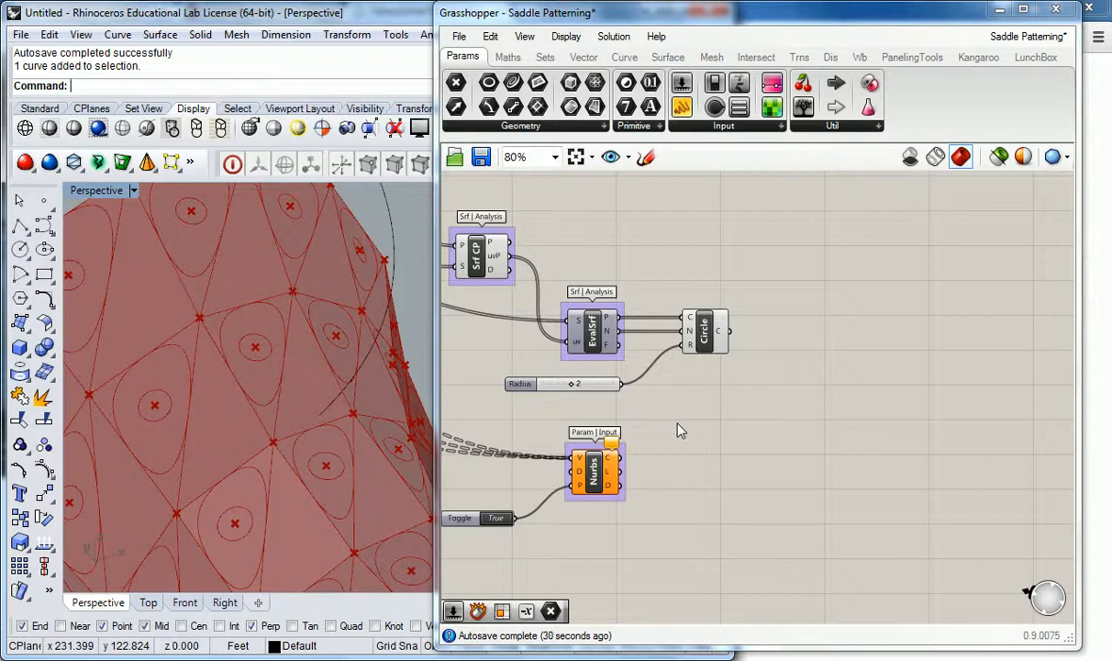
{"action": "left_click", "coordinate": [733, 427]}
{"action": "right_click_drag", "start_coordinate": [844, 389], "coordinate": [791, 384]}
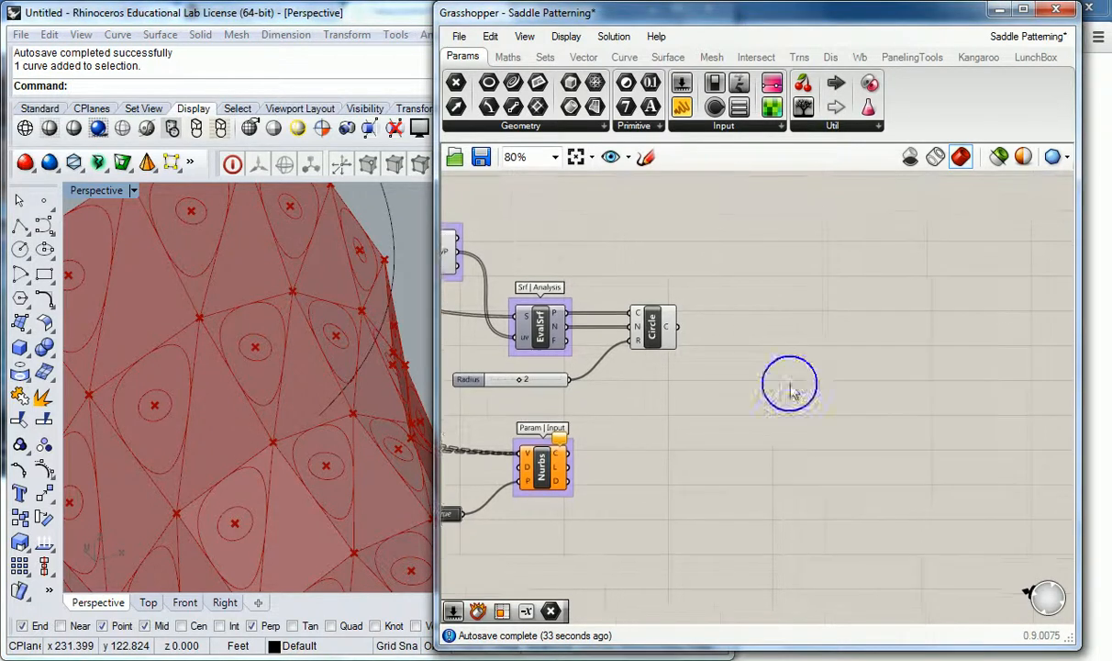
{"action": "left_click", "coordinate": [658, 333]}
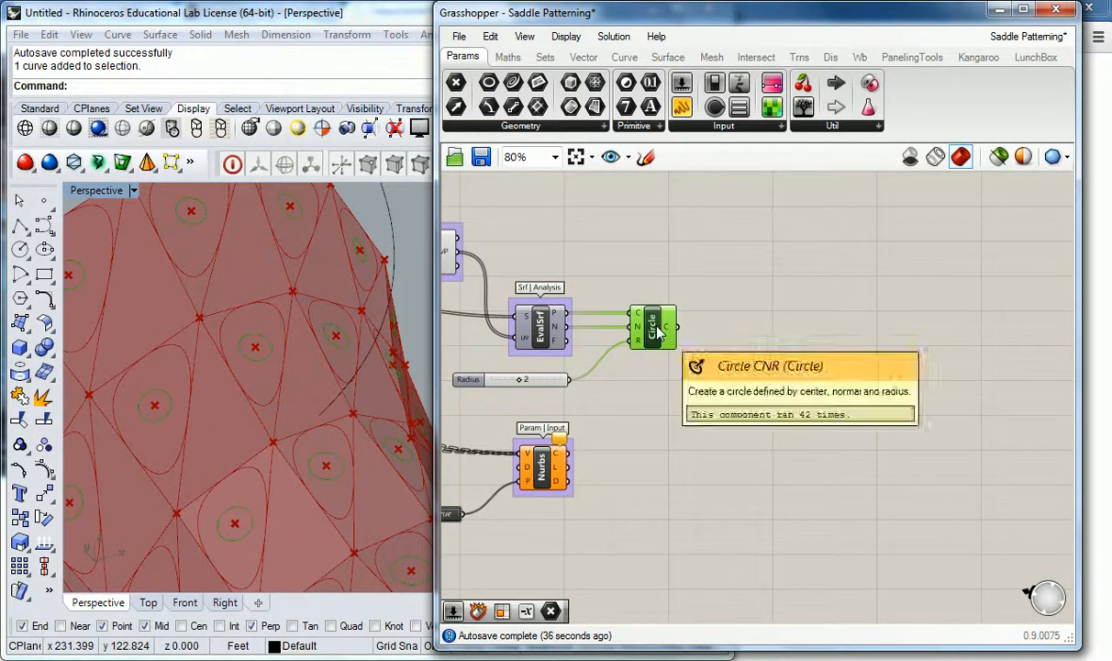
{"action": "key", "text": "ctrl+g"}
{"action": "right_click", "coordinate": [676, 293]}
{"action": "right_click", "coordinate": [666, 299]}
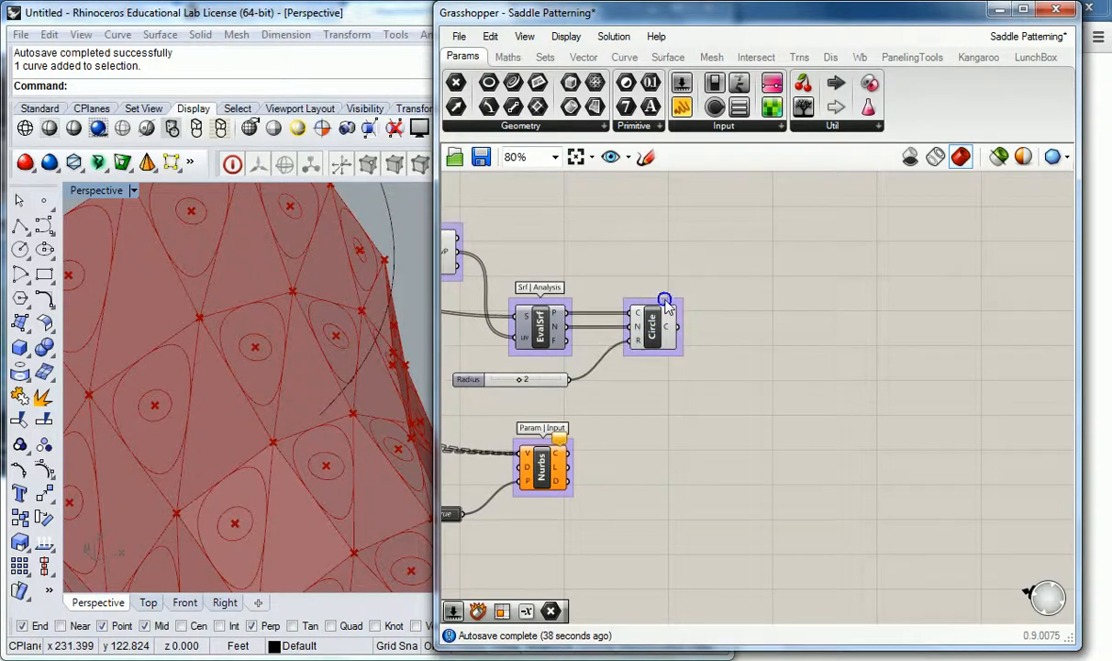
{"action": "type", "text": "Crv |"}
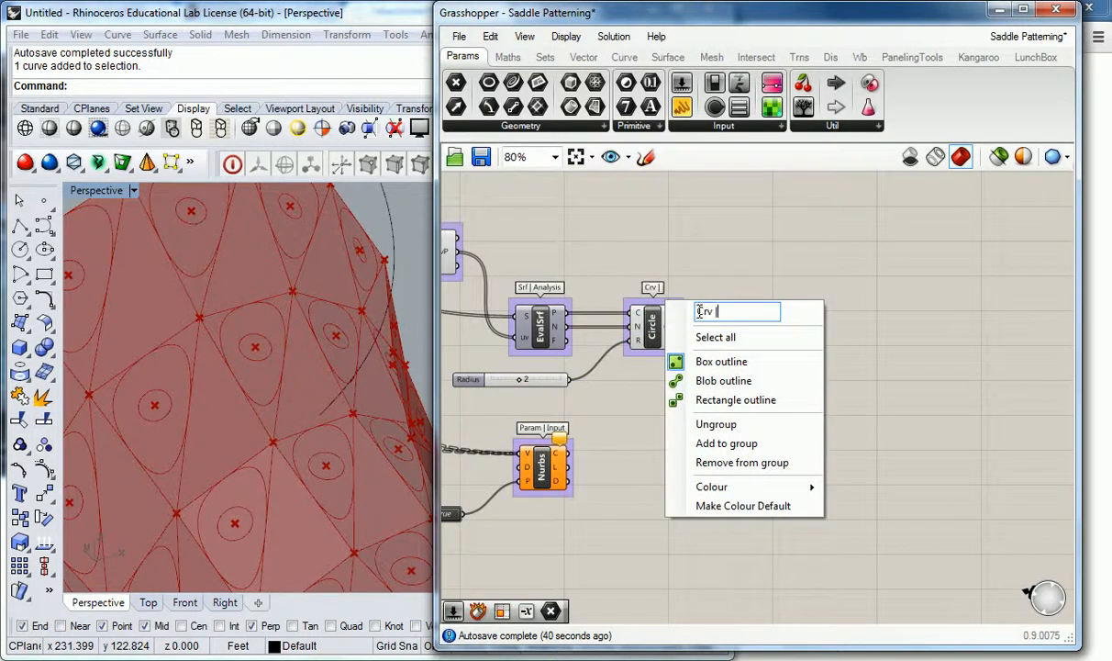
{"action": "type", "text": " Prim"}
{"action": "left_click", "coordinate": [678, 261]}
{"action": "left_click", "coordinate": [626, 58]}
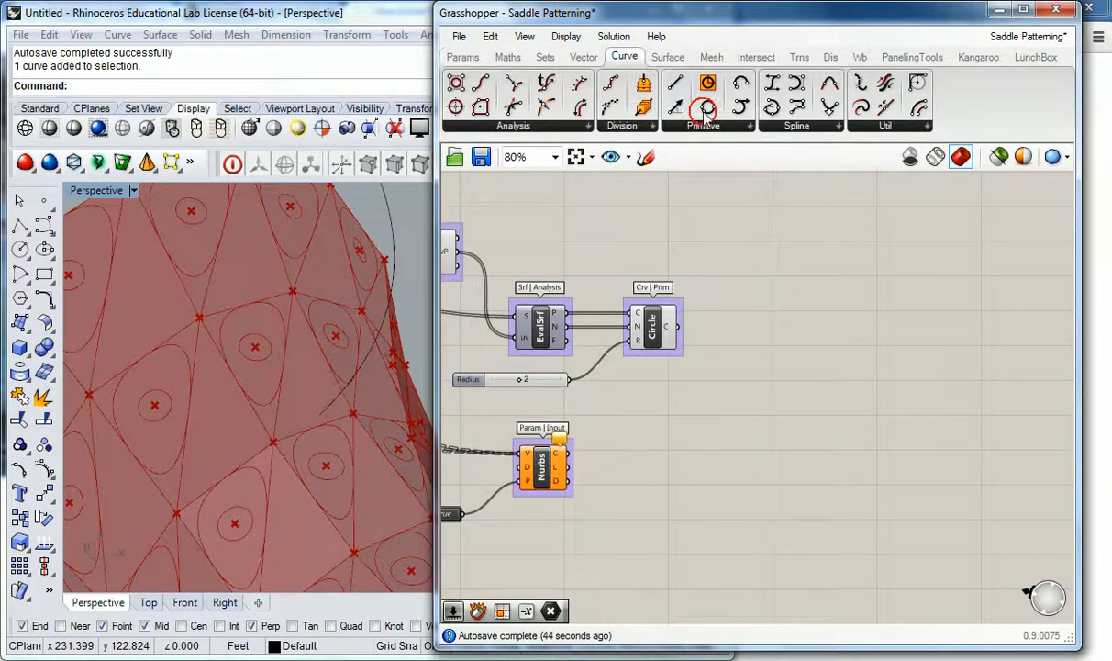
{"action": "left_click", "coordinate": [720, 127]}
{"action": "left_click", "coordinate": [750, 291]}
Step: Add a Boundary Surfaces component on the canvas beyond the Circle and Nurbs Curve components
{"action": "scroll", "coordinate": [769, 282], "scroll_direction": "down", "scroll_amount": 4}
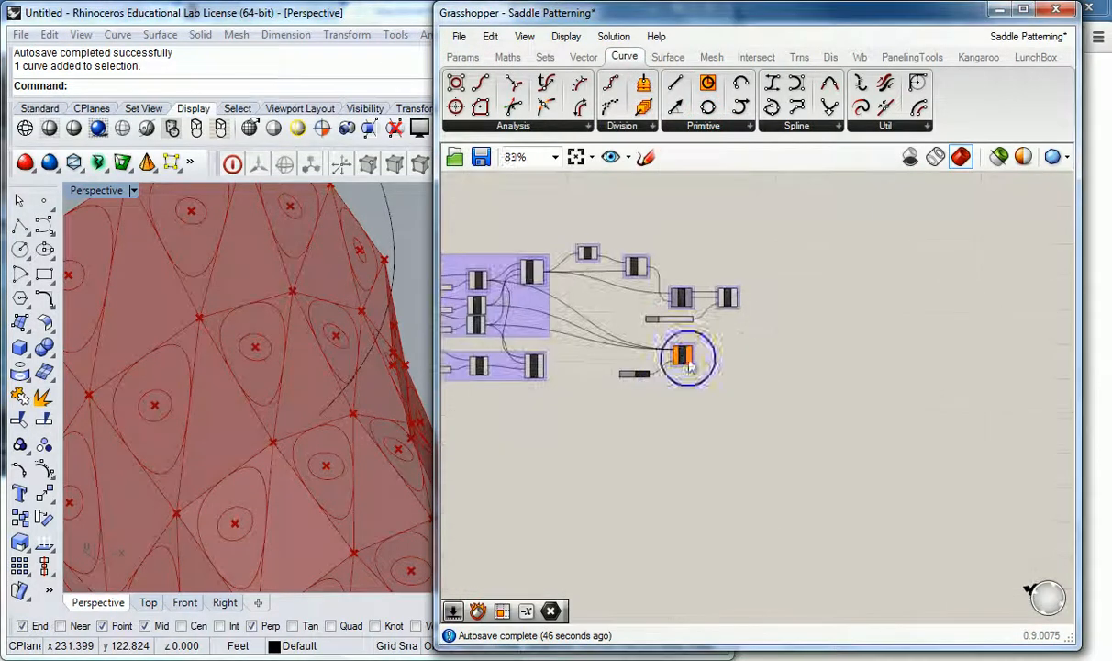
{"action": "scroll", "coordinate": [739, 332], "scroll_direction": "up", "scroll_amount": 3}
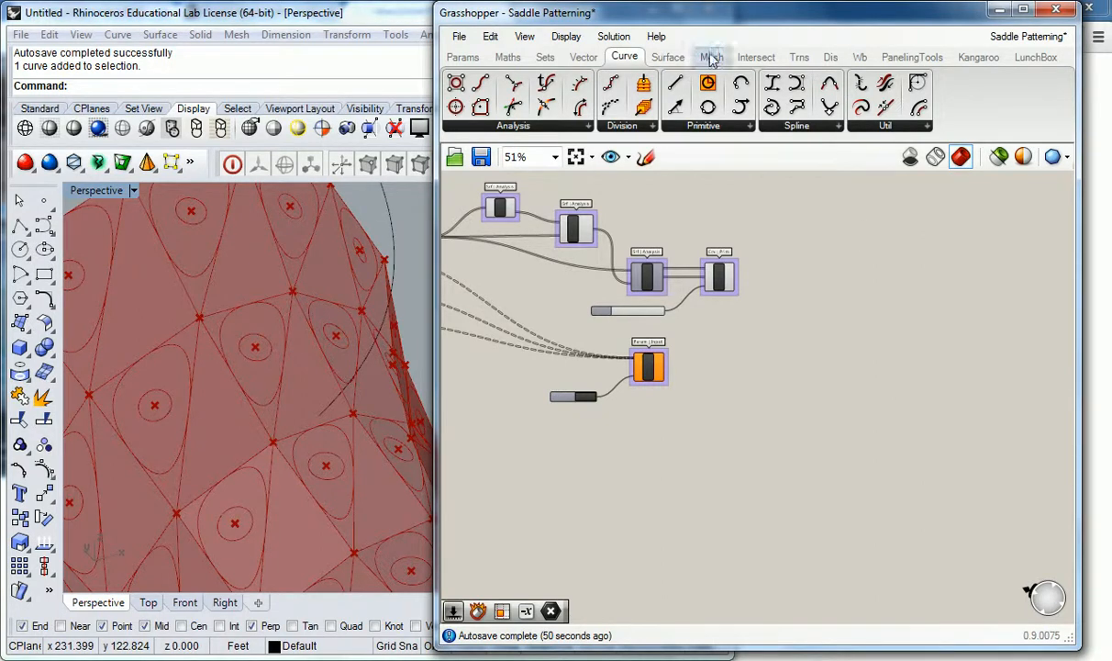
{"action": "left_click", "coordinate": [668, 58]}
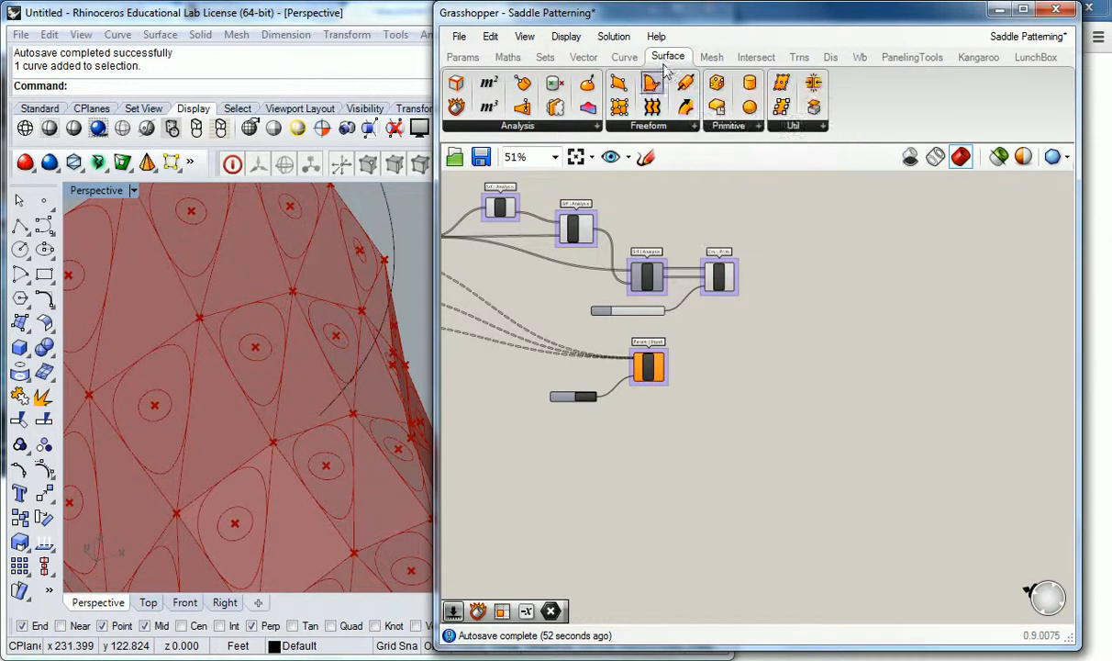
{"action": "left_click", "coordinate": [647, 128]}
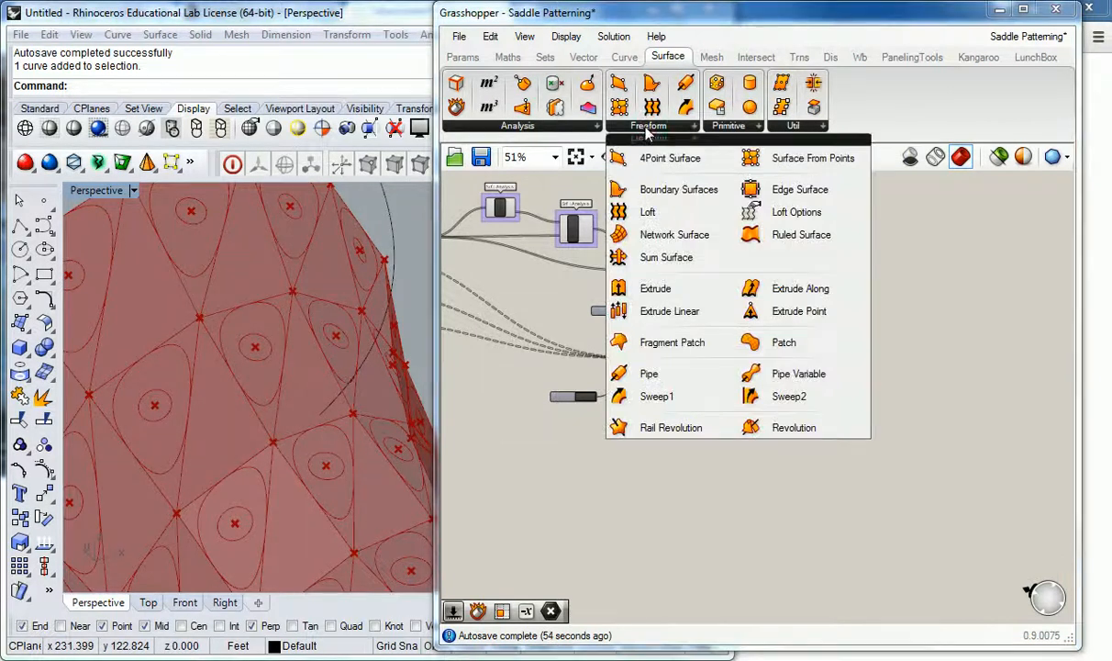
{"action": "left_click", "coordinate": [679, 189]}
{"action": "scroll", "coordinate": [835, 325], "scroll_direction": "up", "scroll_amount": 4}
{"action": "scroll", "coordinate": [789, 353], "scroll_direction": "down", "scroll_amount": 2}
{"action": "left_click_drag", "start_coordinate": [853, 367], "coordinate": [774, 375]}
{"action": "left_click", "coordinate": [678, 396]}
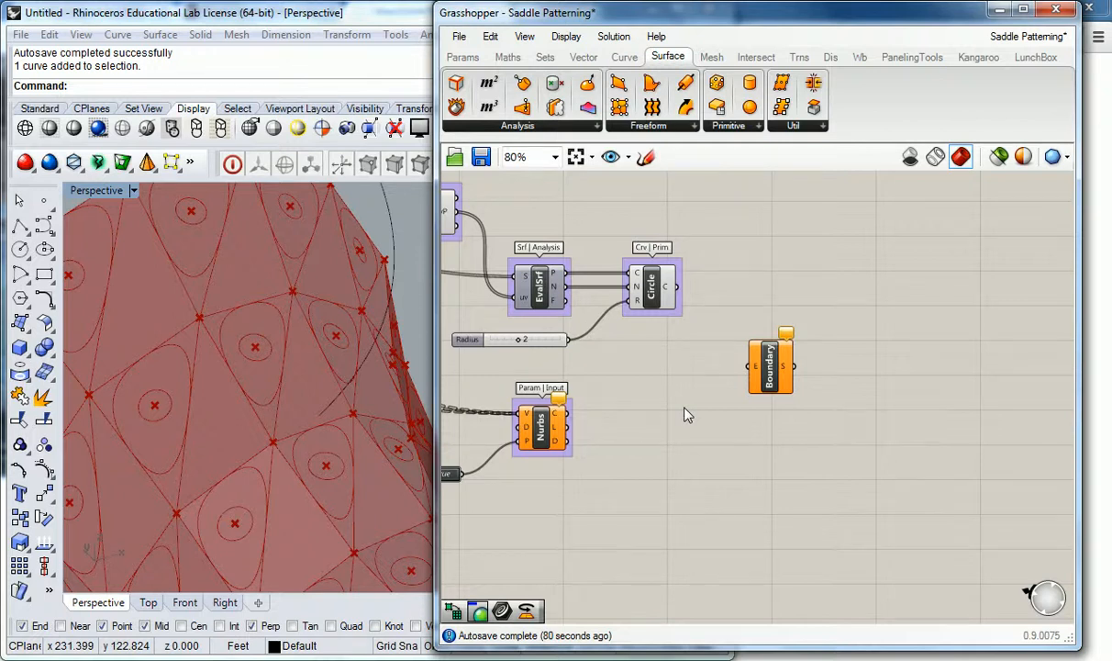
Step: Connect both the Circle output and the Nurbs Curve's Curve output to the Edges input of Boundary Surfaces
{"action": "right_click_drag", "start_coordinate": [660, 357], "coordinate": [738, 367]}
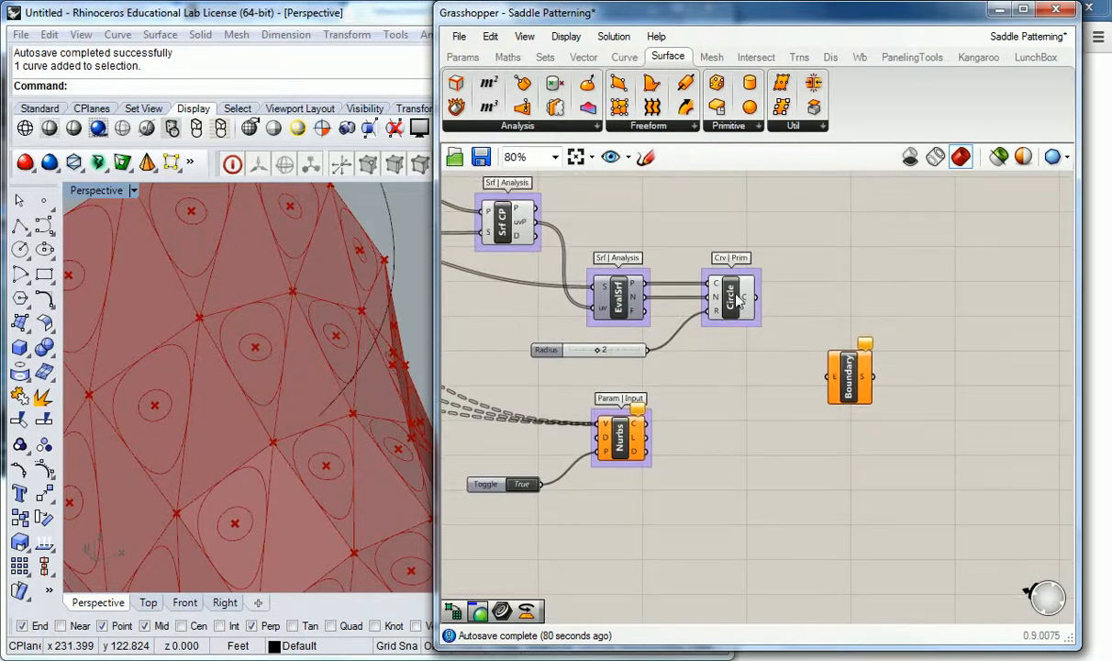
{"action": "mouse_move", "coordinate": [749, 302]}
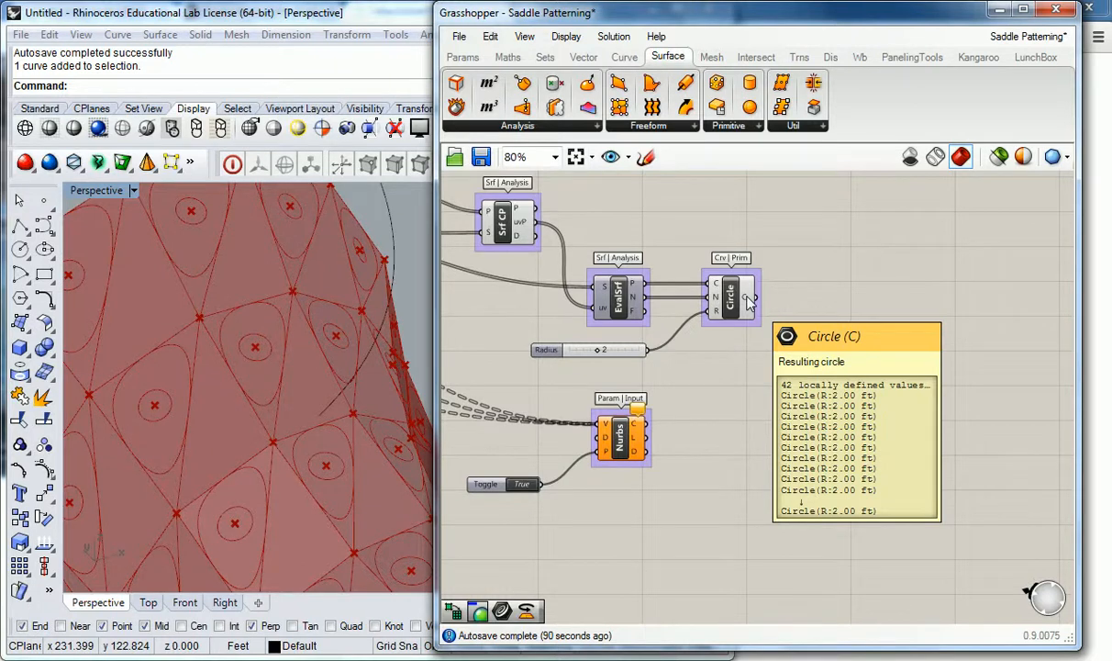
{"action": "left_click_drag", "start_coordinate": [754, 298], "coordinate": [825, 383]}
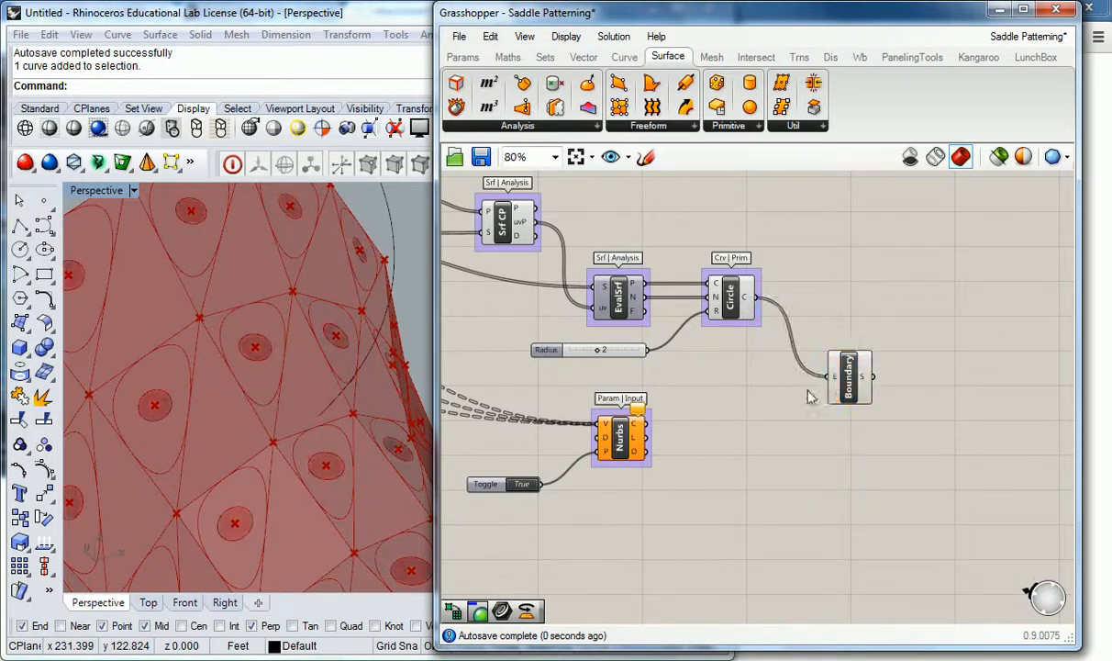
{"action": "left_click_drag", "start_coordinate": [646, 423], "coordinate": [830, 385], "text": "shift"}
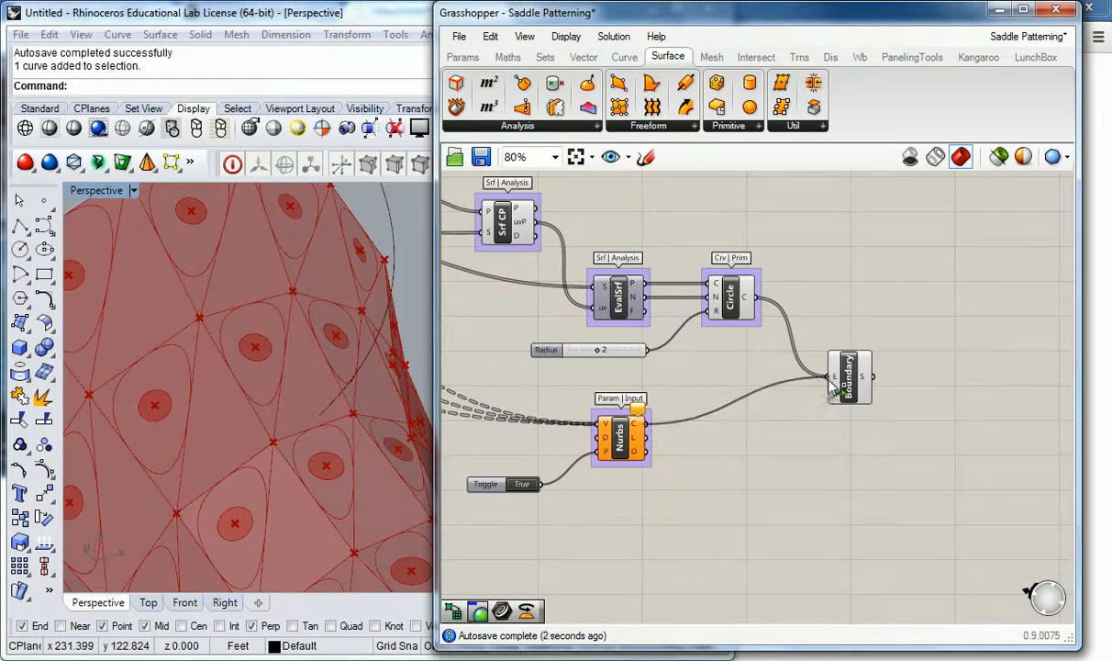
{"action": "left_click", "coordinate": [849, 389]}
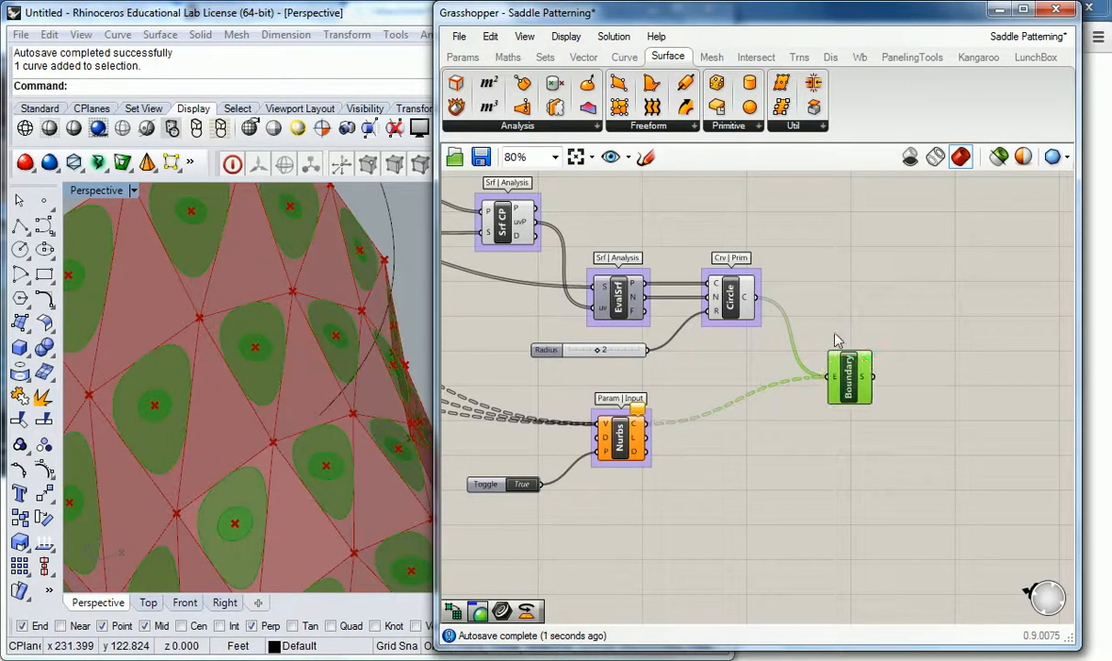
{"action": "left_click", "coordinate": [835, 339]}
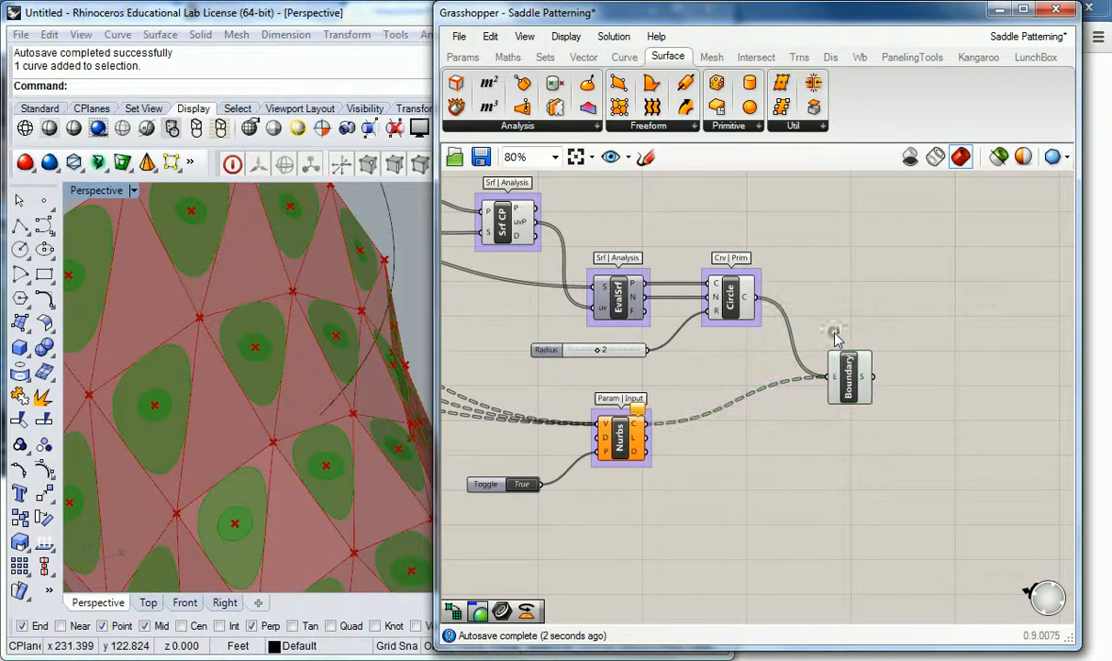
Step: Flatten the Nurbs Curve's Curve output and preview the surfaces from Boundary Surfaces on the saddle
{"action": "right_click_drag", "start_coordinate": [665, 460], "coordinate": [842, 466]}
{"action": "mouse_move", "coordinate": [679, 391]}
{"action": "right_mouse_down"}
{"action": "mouse_move", "coordinate": [935, 410]}
{"action": "mouse_move", "coordinate": [680, 370]}
{"action": "right_mouse_up"}
{"action": "right_click", "coordinate": [812, 422]}
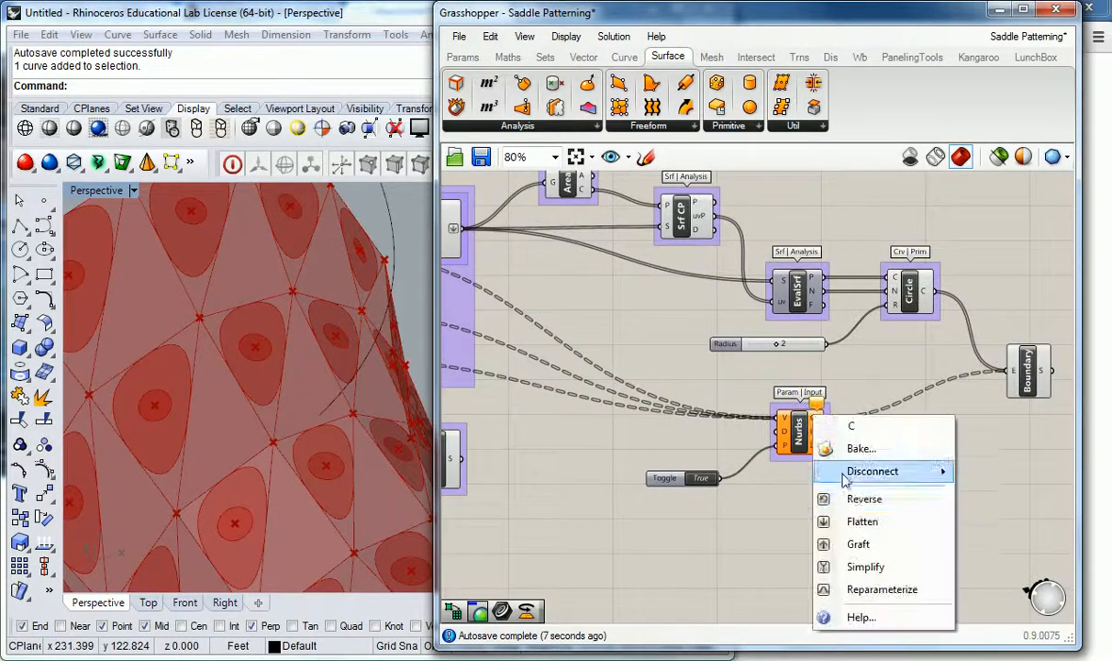
{"action": "left_click", "coordinate": [861, 522]}
{"action": "right_click_drag", "start_coordinate": [863, 348], "coordinate": [764, 397]}
{"action": "scroll", "coordinate": [706, 424], "scroll_direction": "up", "scroll_amount": 3}
{"action": "mouse_move", "coordinate": [690, 422]}
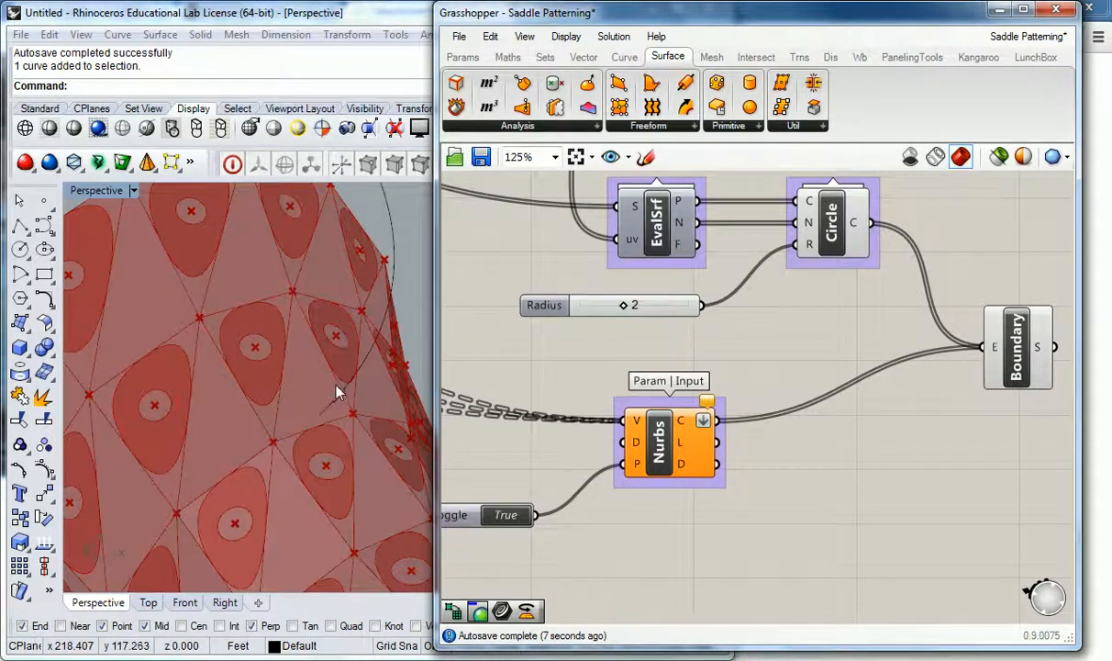
{"action": "scroll", "coordinate": [317, 369], "scroll_direction": "down", "scroll_amount": 1}
{"action": "left_click", "coordinate": [886, 349]}
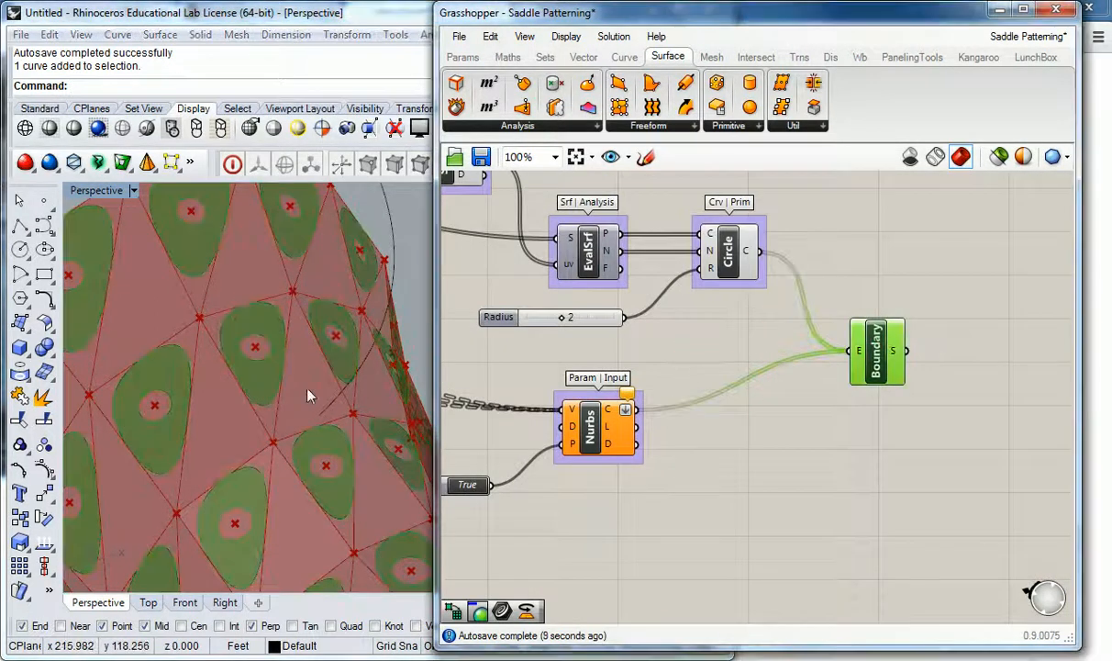
{"action": "mouse_move", "coordinate": [256, 367]}
{"action": "right_mouse_down"}
{"action": "mouse_move", "coordinate": [239, 325]}
{"action": "mouse_move", "coordinate": [331, 305]}
{"action": "mouse_move", "coordinate": [260, 374]}
{"action": "right_mouse_up"}
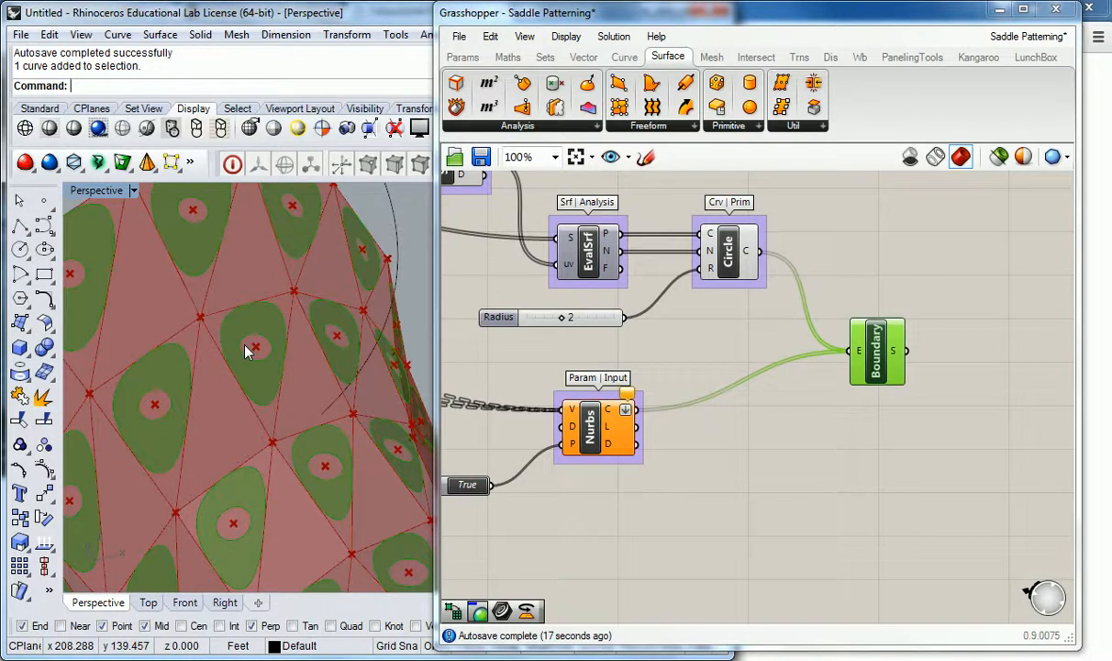
{"action": "left_click", "coordinate": [695, 362]}
Step: Move the lower triangle group, with its slider, List Item and surface component, further down the canvas
{"action": "scroll", "coordinate": [695, 363], "scroll_direction": "down", "scroll_amount": 4}
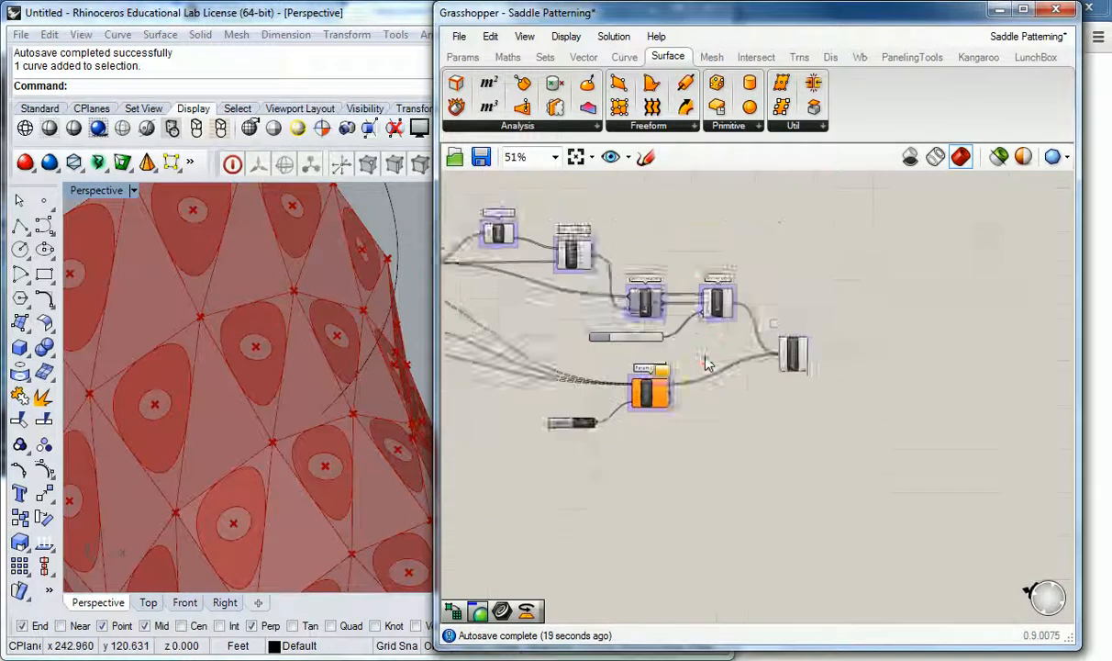
{"action": "scroll", "coordinate": [867, 429], "scroll_direction": "down", "scroll_amount": 1}
{"action": "left_click", "coordinate": [565, 372]}
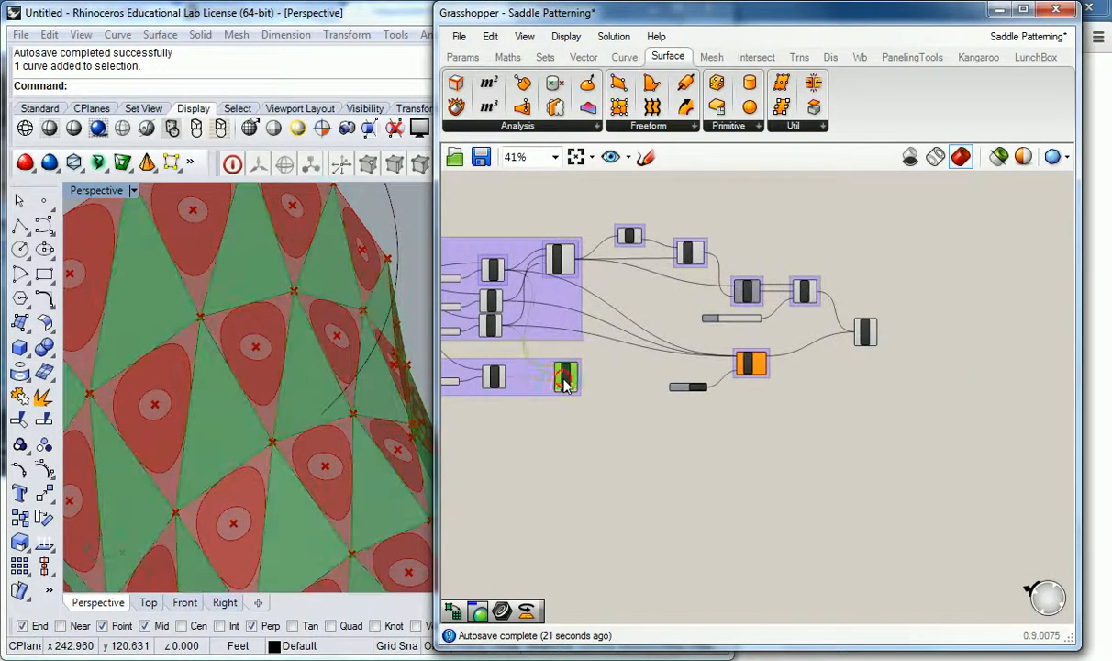
{"action": "left_click", "coordinate": [569, 431]}
{"action": "right_click_drag", "start_coordinate": [531, 444], "coordinate": [647, 437]}
{"action": "left_click_drag", "start_coordinate": [660, 441], "coordinate": [523, 354]}
{"action": "left_click_drag", "start_coordinate": [670, 390], "coordinate": [675, 464]}
{"action": "left_click", "coordinate": [821, 473]}
{"action": "right_click_drag", "start_coordinate": [812, 463], "coordinate": [734, 454]}
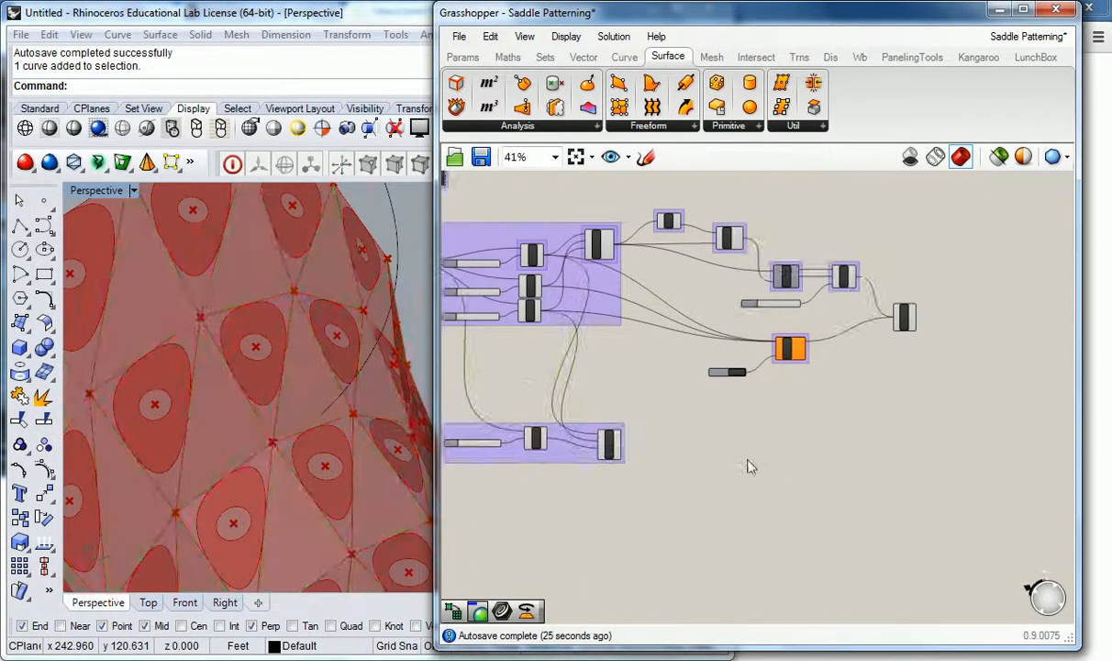
Step: Select the evaluation, Circle, Nurbs Curve and Boundary Surfaces components with their sliders and shift them slightly on the canvas
{"action": "left_click", "coordinate": [617, 449]}
{"action": "left_click", "coordinate": [844, 422]}
{"action": "right_click_drag", "start_coordinate": [844, 422], "coordinate": [709, 426]}
{"action": "left_click_drag", "start_coordinate": [849, 210], "coordinate": [561, 391]}
{"action": "mouse_move", "coordinate": [655, 364]}
{"action": "left_mouse_down"}
{"action": "mouse_move", "coordinate": [659, 332]}
{"action": "mouse_move", "coordinate": [659, 351]}
{"action": "mouse_move", "coordinate": [648, 345]}
{"action": "left_mouse_up"}
{"action": "left_click", "coordinate": [674, 424]}
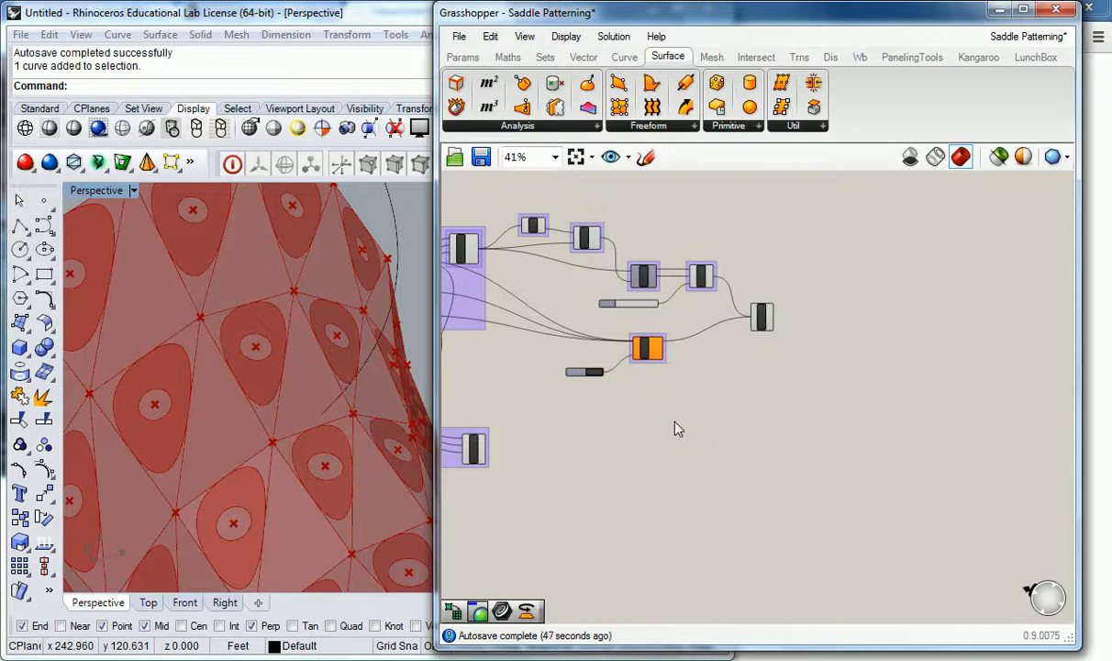
Step: Add a Custom Preview component on the empty canvas beyond Boundary Surfaces
{"action": "right_click_drag", "start_coordinate": [677, 402], "coordinate": [729, 372]}
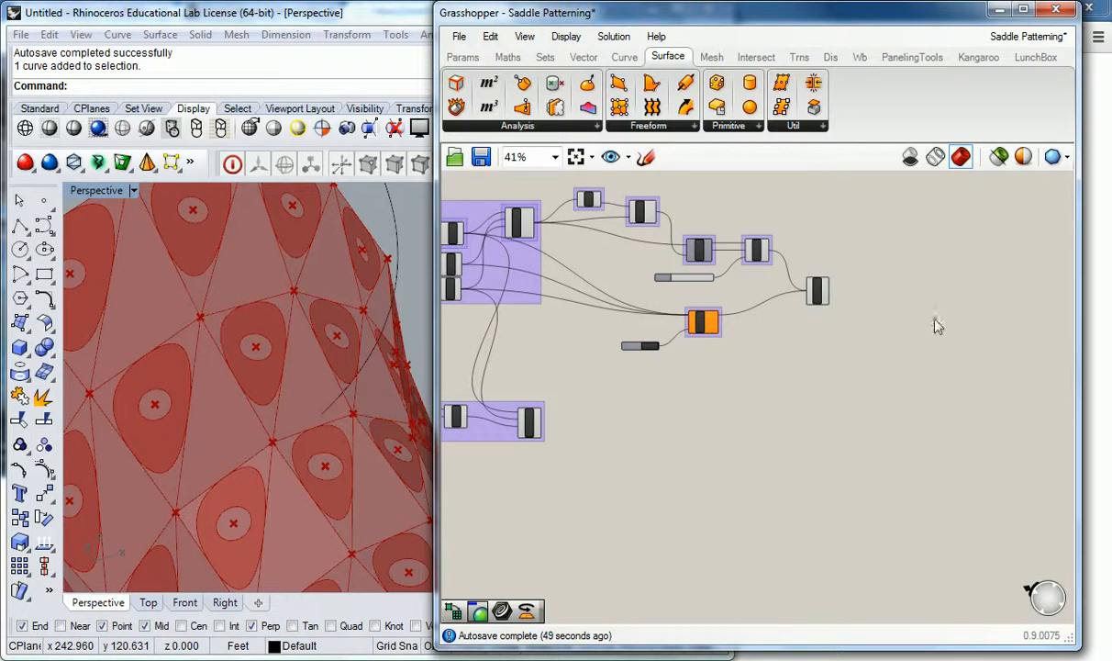
{"action": "right_click_drag", "start_coordinate": [936, 323], "coordinate": [762, 305]}
{"action": "scroll", "coordinate": [761, 303], "scroll_direction": "up", "scroll_amount": 2}
{"action": "right_click_drag", "start_coordinate": [702, 250], "coordinate": [635, 275]}
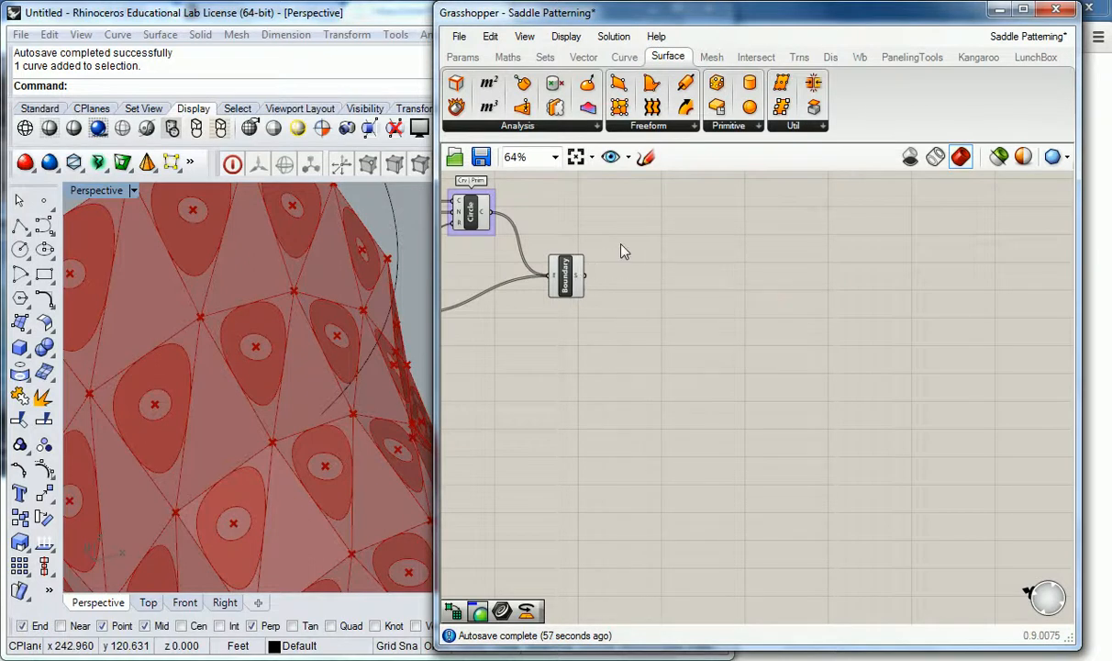
{"action": "right_click_drag", "start_coordinate": [622, 250], "coordinate": [635, 245]}
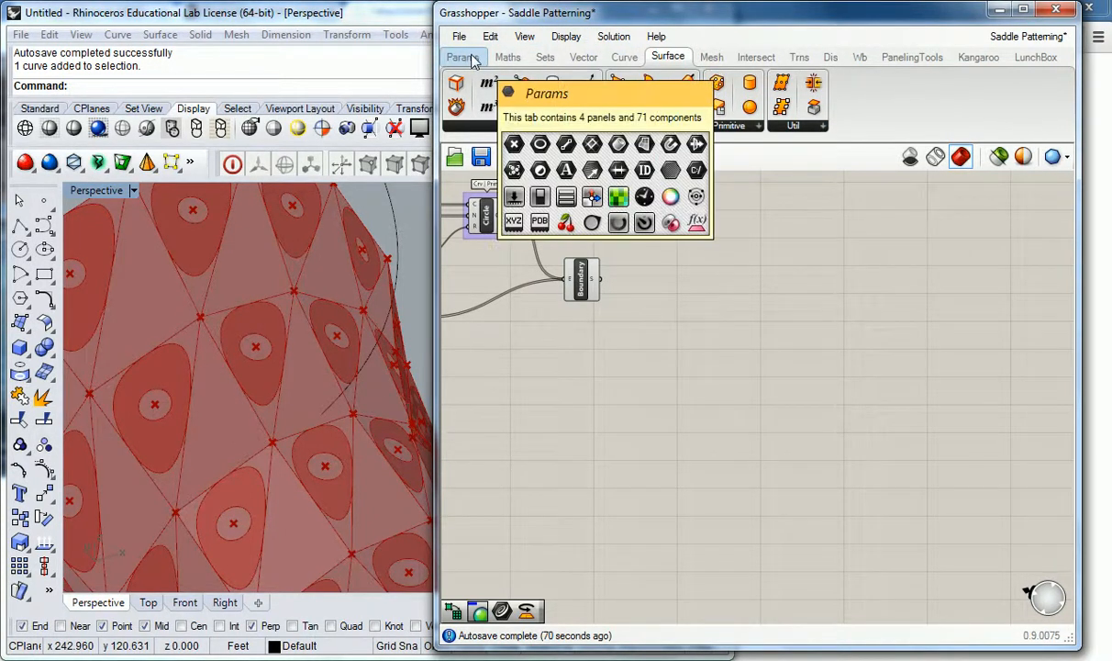
{"action": "left_click", "coordinate": [830, 56]}
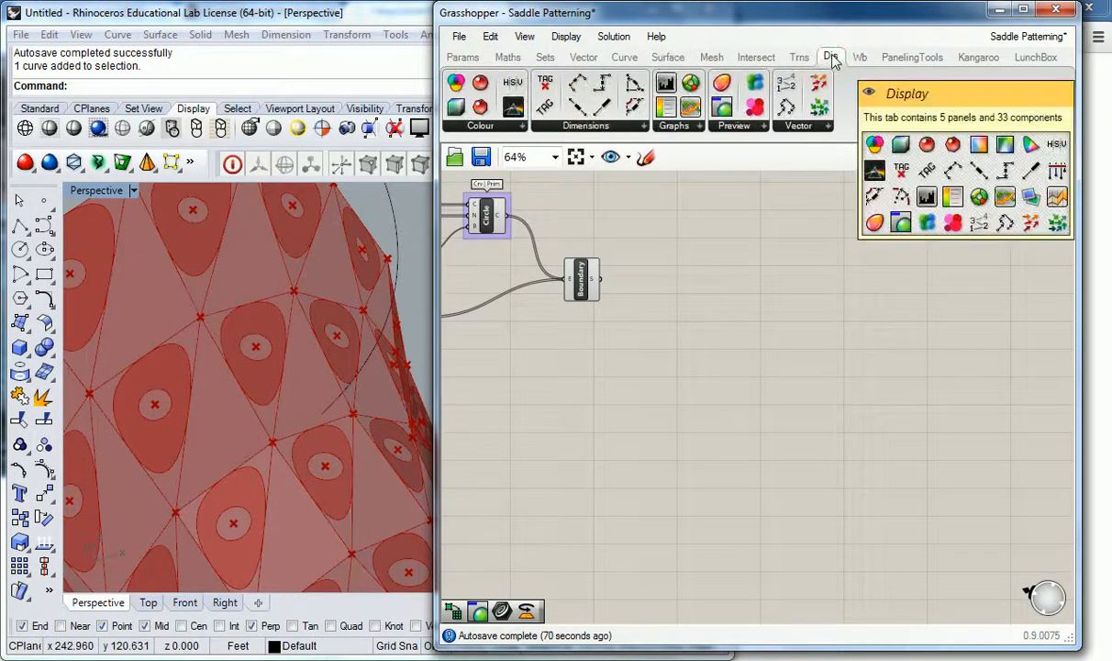
{"action": "left_click", "coordinate": [759, 127]}
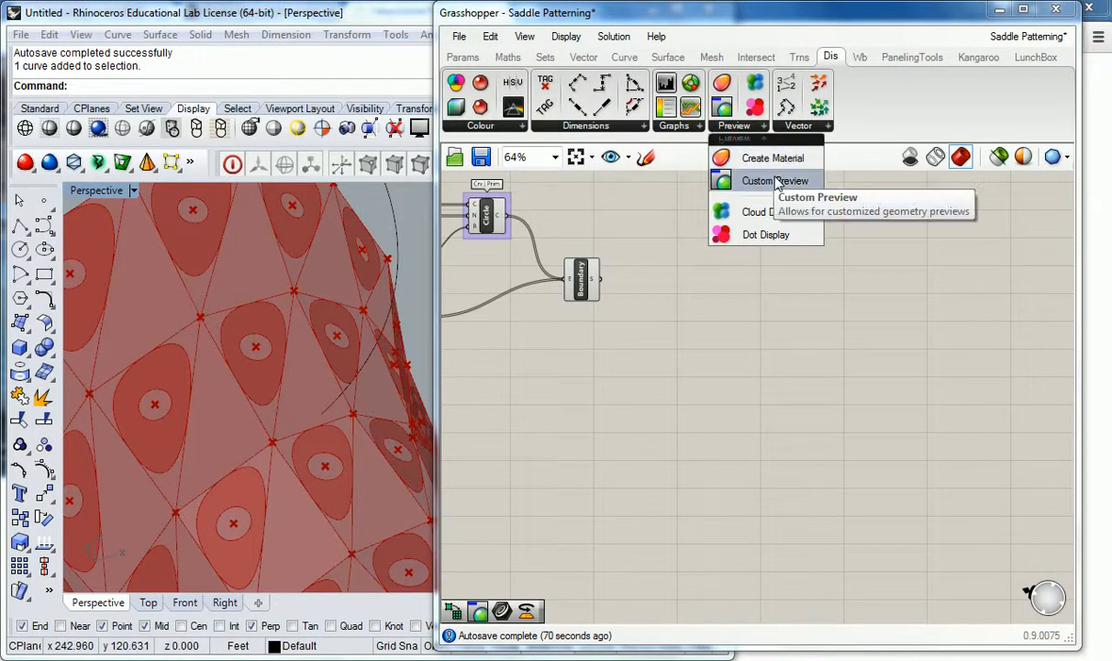
{"action": "left_click_drag", "start_coordinate": [787, 181], "coordinate": [741, 305]}
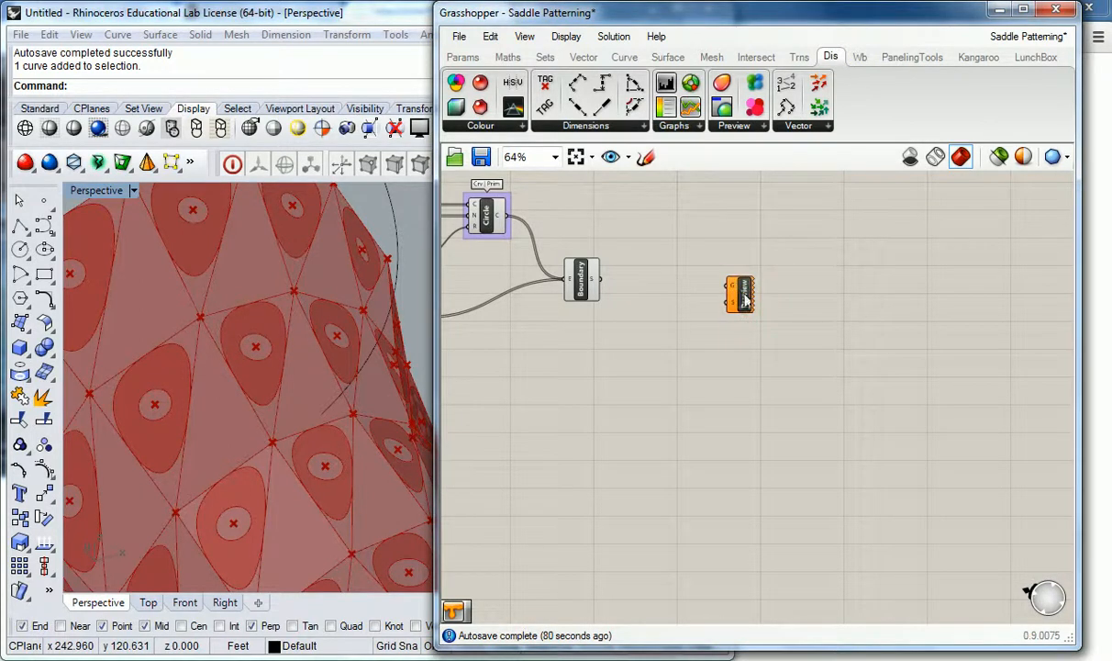
Step: Connect the Boundary Surfaces output to the Geometry input of Custom Preview and place the component level with it
{"action": "scroll", "coordinate": [739, 294], "scroll_direction": "up", "scroll_amount": 3}
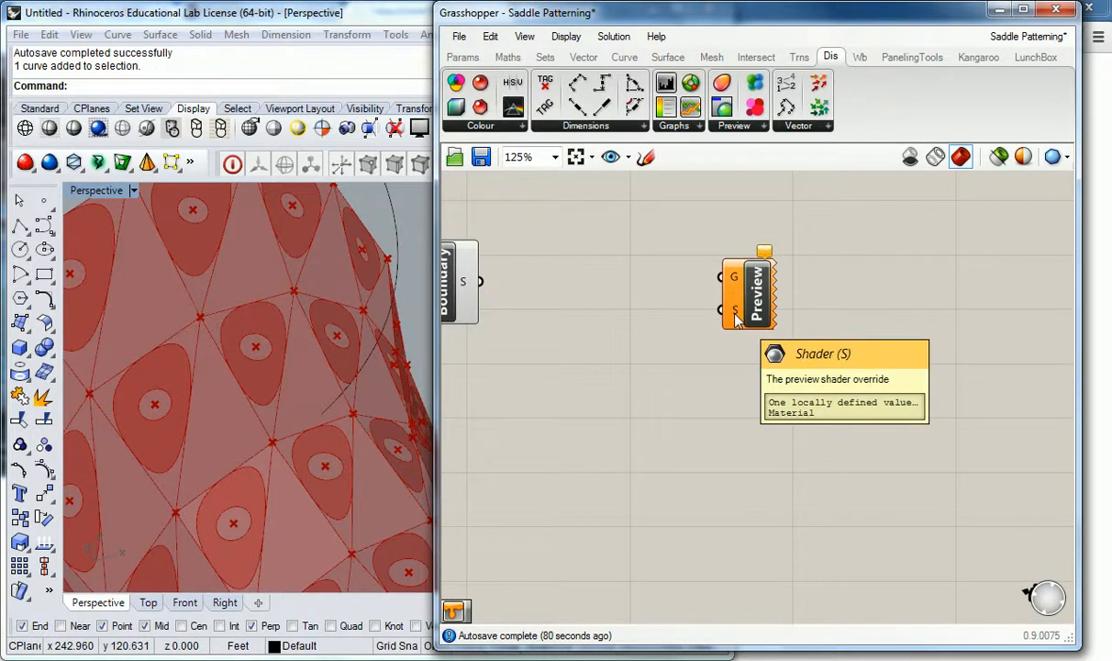
{"action": "right_click_drag", "start_coordinate": [550, 321], "coordinate": [622, 307]}
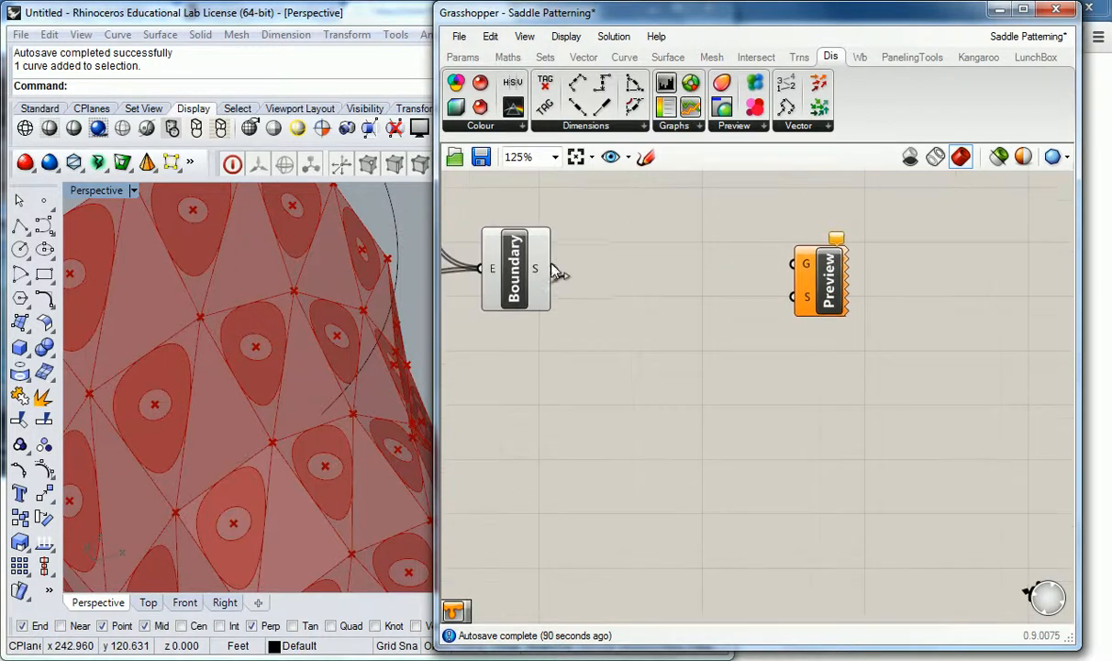
{"action": "left_click_drag", "start_coordinate": [553, 268], "coordinate": [738, 283]}
{"action": "left_click", "coordinate": [669, 255]}
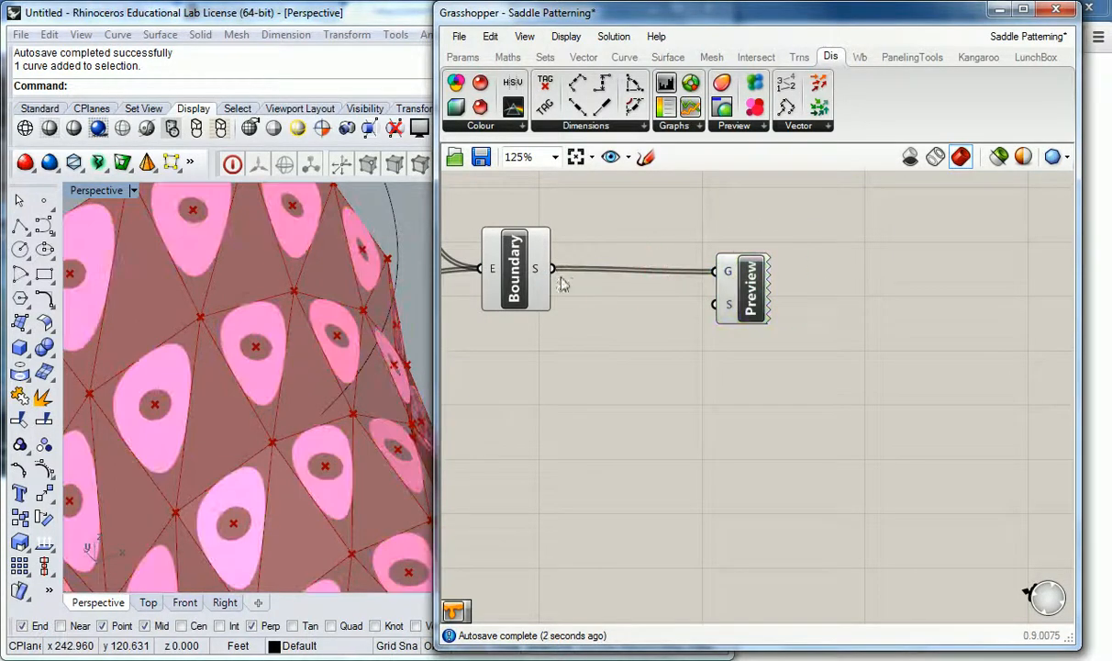
Step: Duplicate the Custom Preview component and place the copy below the original
{"action": "scroll", "coordinate": [538, 273], "scroll_direction": "down", "scroll_amount": 3}
{"action": "right_click_drag", "start_coordinate": [541, 295], "coordinate": [638, 279]}
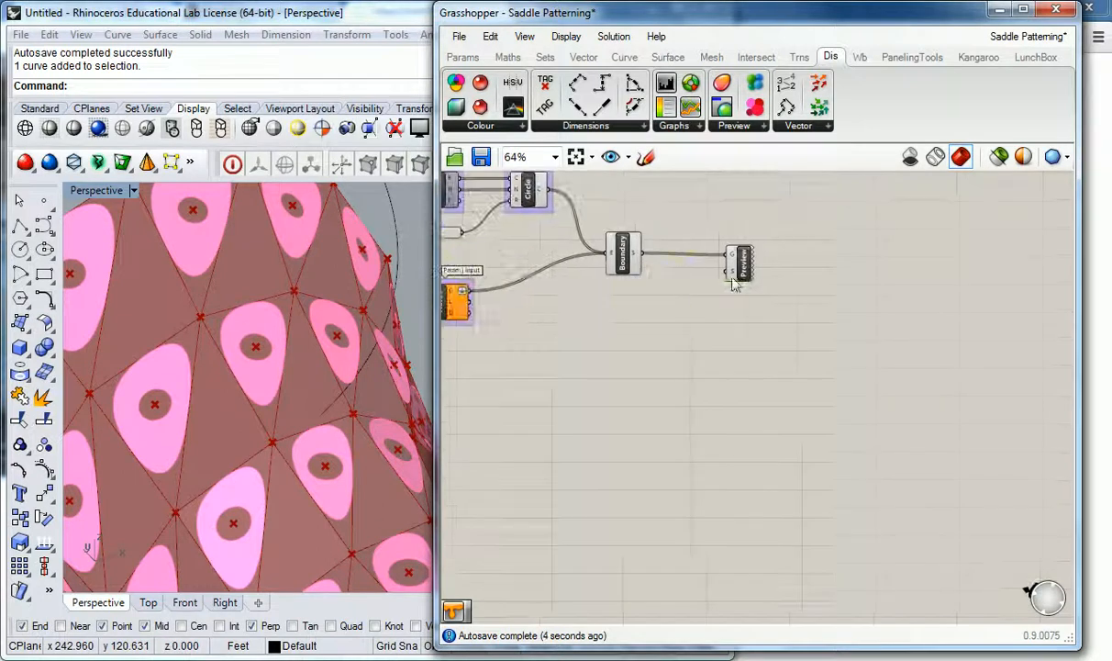
{"action": "left_click", "coordinate": [744, 276]}
{"action": "key", "text": "ctrl+c"}
{"action": "key", "text": "ctrl+v"}
{"action": "left_click_drag", "start_coordinate": [743, 275], "coordinate": [738, 400]}
{"action": "left_click", "coordinate": [595, 448]}
Step: Connect the surface output of the lower triangle group to the Geometry input of the copied Custom Preview
{"action": "right_click_drag", "start_coordinate": [511, 440], "coordinate": [579, 422]}
{"action": "scroll", "coordinate": [580, 422], "scroll_direction": "down", "scroll_amount": 3}
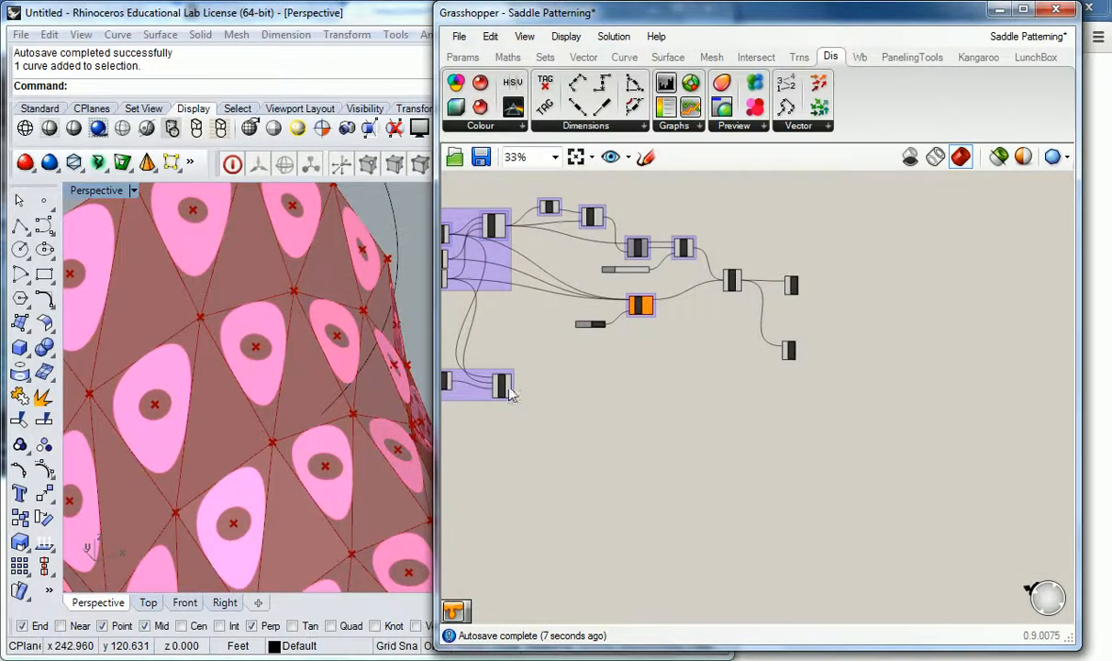
{"action": "left_click_drag", "start_coordinate": [515, 389], "coordinate": [780, 349]}
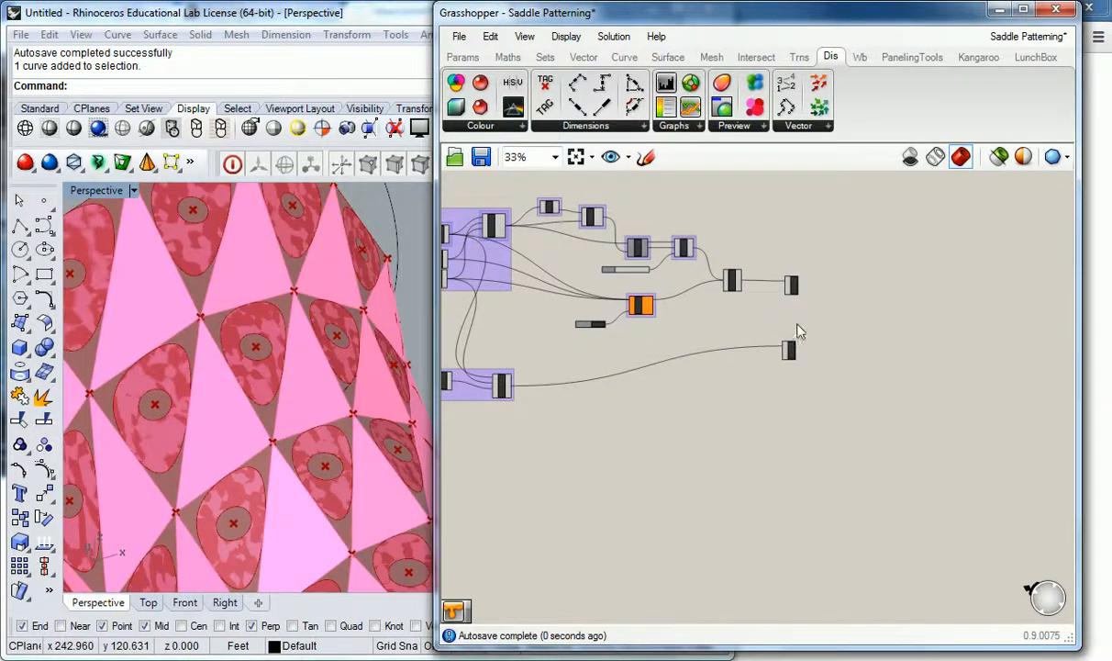
Step: Add a Colour Swatch component between Boundary Surfaces and the two Custom Preview components
{"action": "scroll", "coordinate": [787, 310], "scroll_direction": "up", "scroll_amount": 4}
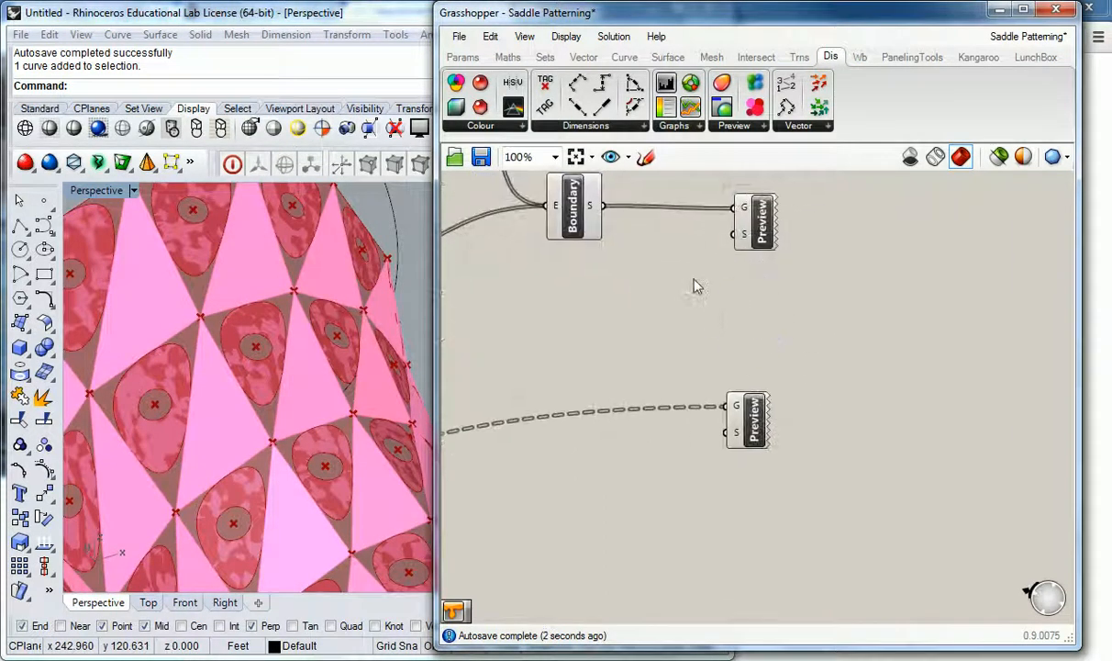
{"action": "left_click", "coordinate": [472, 57]}
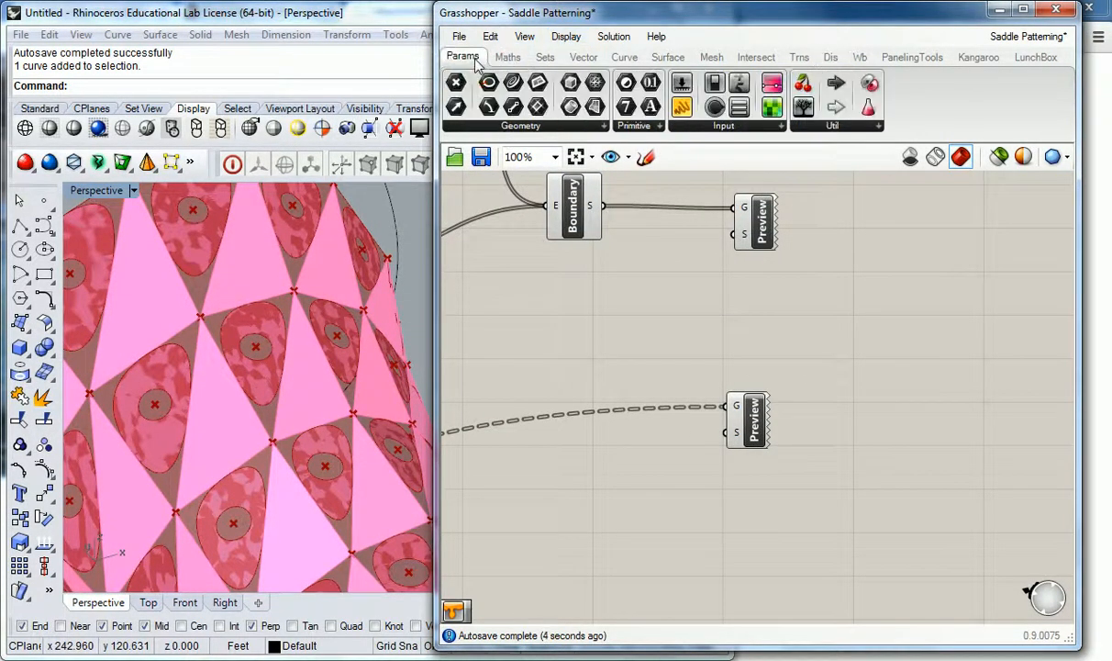
{"action": "left_click", "coordinate": [777, 126]}
{"action": "left_click_drag", "start_coordinate": [854, 288], "coordinate": [662, 272]}
{"action": "right_click_drag", "start_coordinate": [702, 258], "coordinate": [732, 352]}
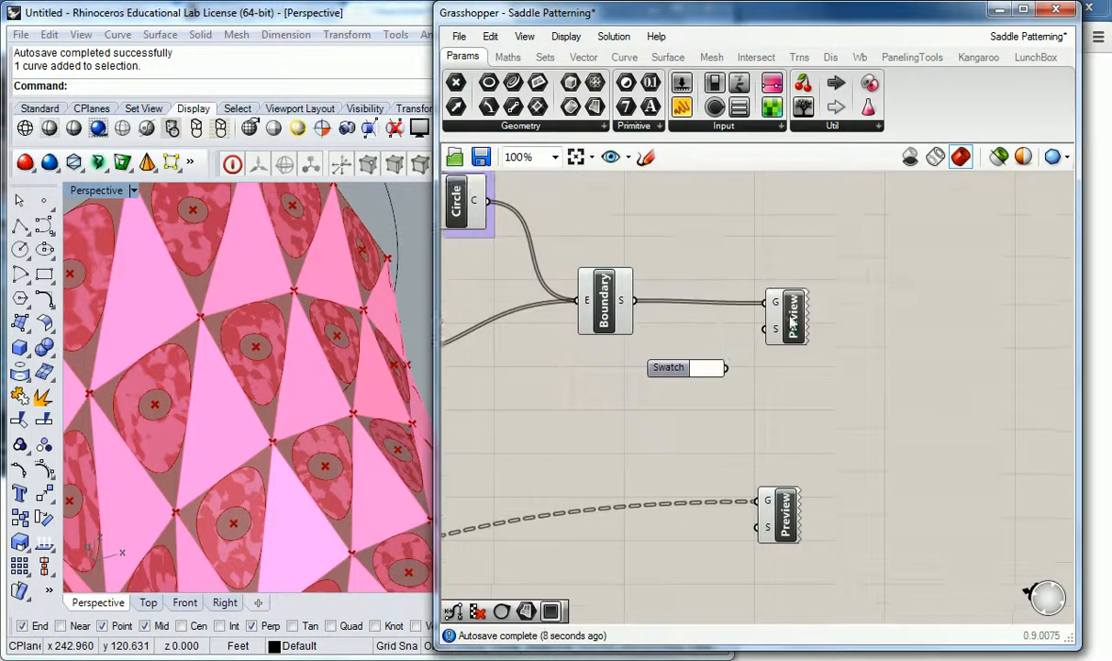
Step: Move the upper Custom Preview further from Boundary Surfaces and connect the Swatch to its Shader input
{"action": "left_click_drag", "start_coordinate": [790, 315], "coordinate": [883, 319]}
{"action": "left_click", "coordinate": [769, 287]}
{"action": "left_click_drag", "start_coordinate": [677, 364], "coordinate": [866, 332]}
{"action": "left_click", "coordinate": [766, 353]}
{"action": "left_click", "coordinate": [743, 357]}
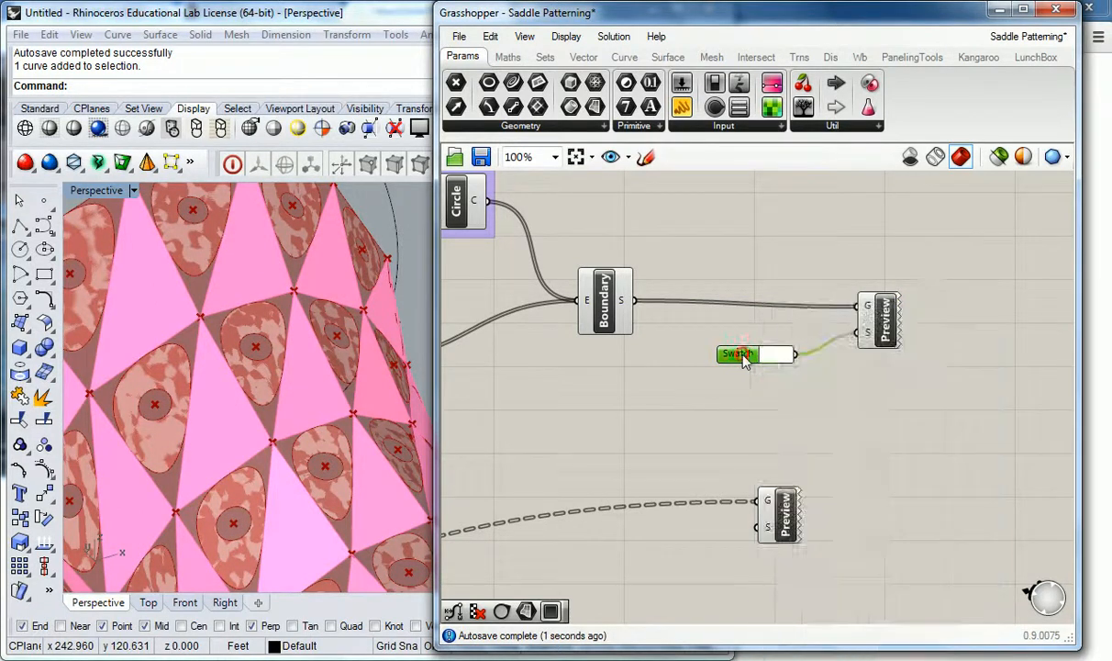
Step: Duplicate the Swatch and connect the copy to the lower Custom Preview's Shader input
{"action": "key", "text": "ctrl+c"}
{"action": "key", "text": "ctrl+v"}
{"action": "mouse_move", "coordinate": [745, 363]}
{"action": "left_mouse_down"}
{"action": "mouse_move", "coordinate": [715, 493]}
{"action": "mouse_move", "coordinate": [665, 548]}
{"action": "mouse_move", "coordinate": [762, 521]}
{"action": "mouse_move", "coordinate": [755, 527]}
{"action": "left_mouse_up"}
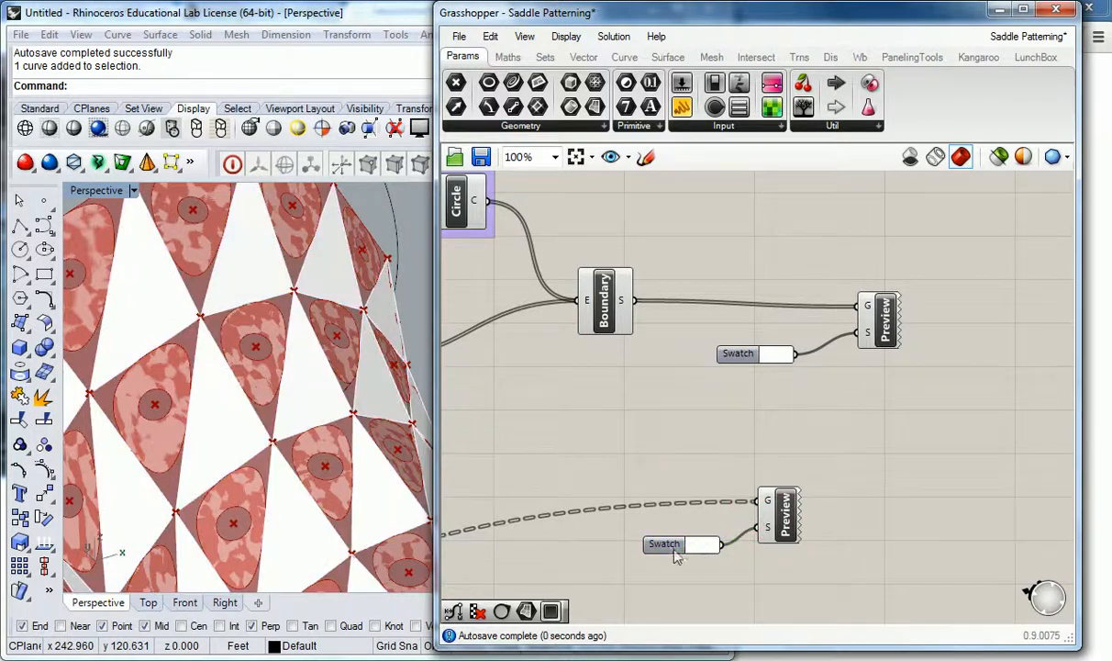
Step: Set the lower Swatch's colour to red
{"action": "left_click", "coordinate": [703, 546]}
{"action": "left_click_drag", "start_coordinate": [737, 393], "coordinate": [688, 327]}
{"action": "left_click", "coordinate": [740, 222]}
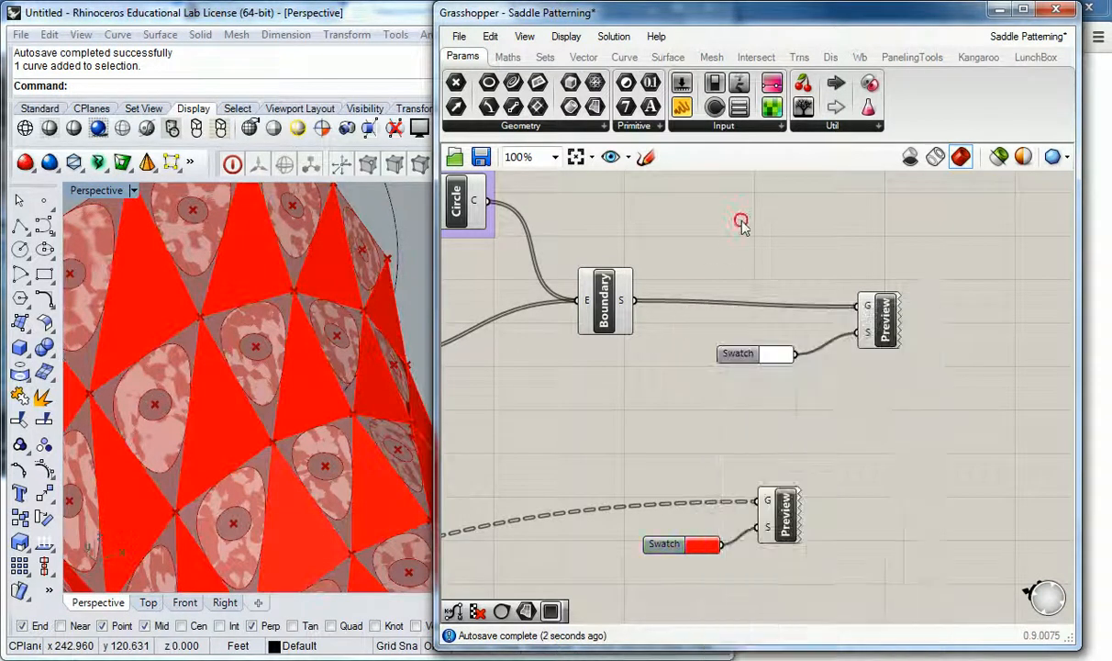
Step: Group the upper Custom Preview component and label the group "Display"
{"action": "right_click_drag", "start_coordinate": [712, 247], "coordinate": [804, 241]}
{"action": "left_click", "coordinate": [693, 310]}
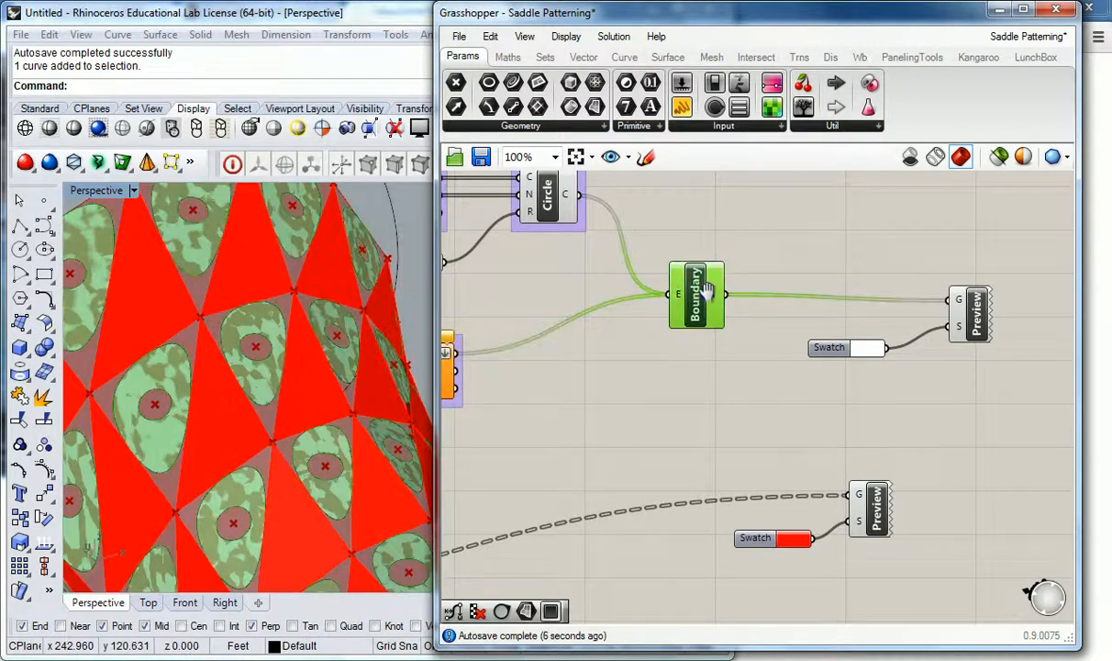
{"action": "right_click_drag", "start_coordinate": [888, 304], "coordinate": [898, 310]}
{"action": "left_click", "coordinate": [977, 316]}
{"action": "left_click", "coordinate": [985, 275]}
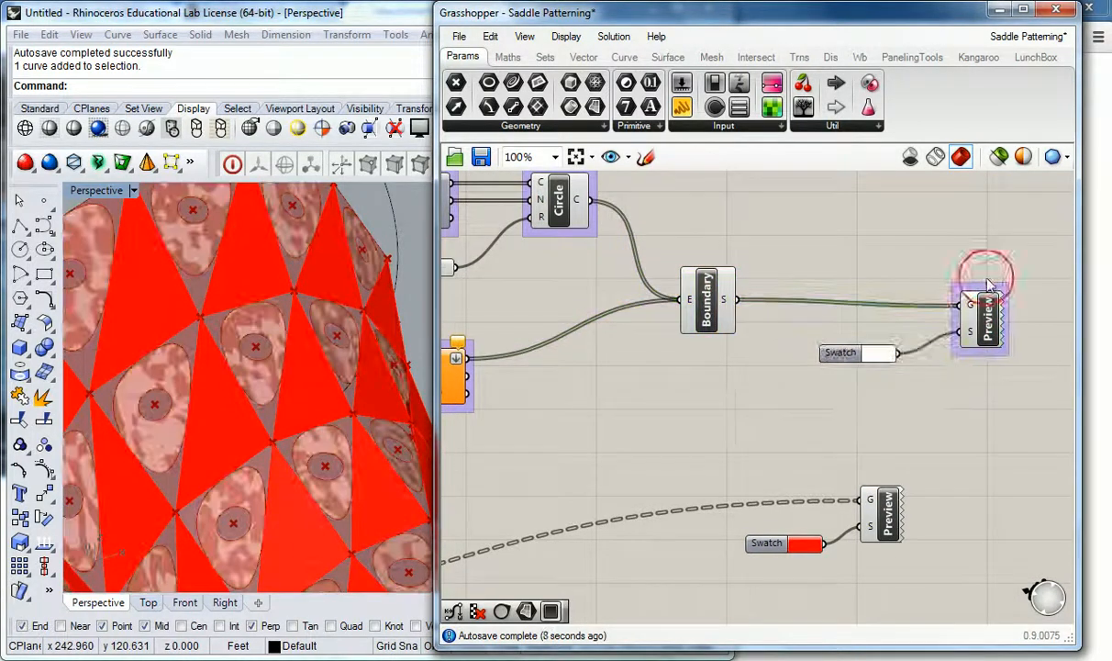
{"action": "right_click", "coordinate": [985, 285]}
{"action": "left_click", "coordinate": [1015, 299]}
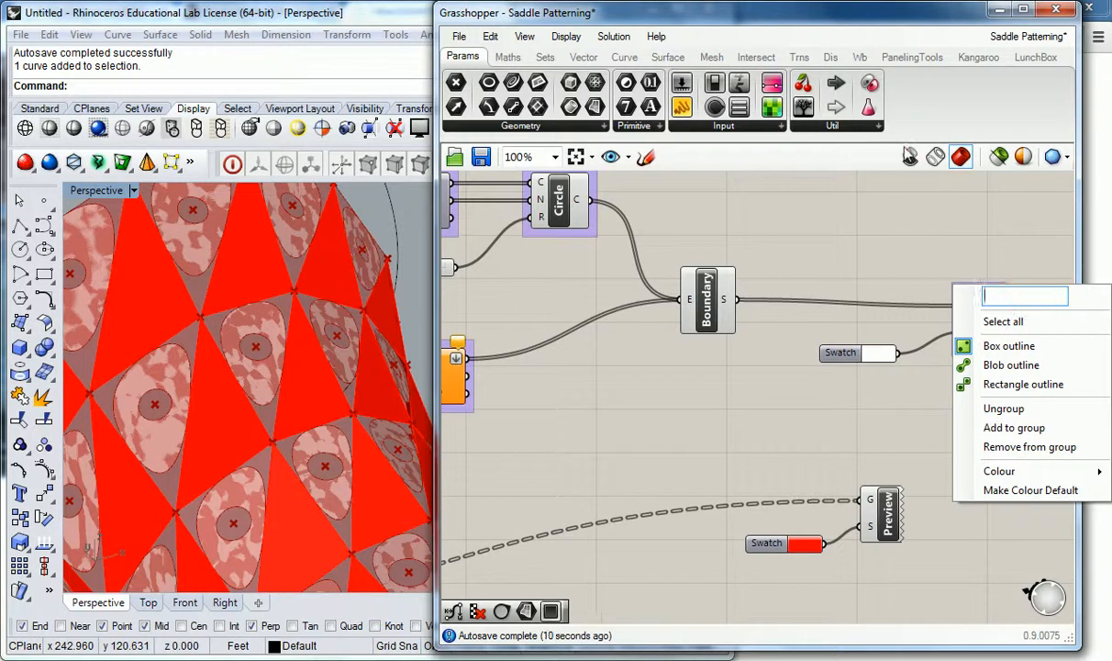
{"action": "type", "text": "Display"}
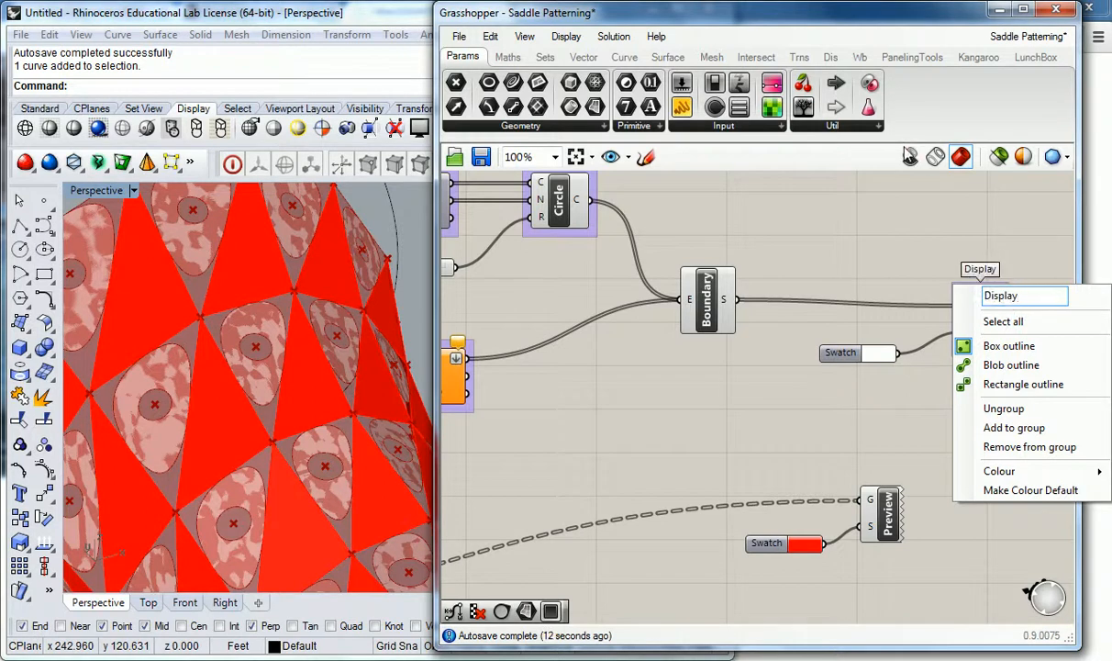
{"action": "left_click", "coordinate": [802, 256]}
Step: Extend the upper Custom Preview's group label to "Display | PRev"
{"action": "right_click_drag", "start_coordinate": [802, 256], "coordinate": [751, 260]}
{"action": "left_click", "coordinate": [830, 57]}
{"action": "right_click", "coordinate": [890, 292]}
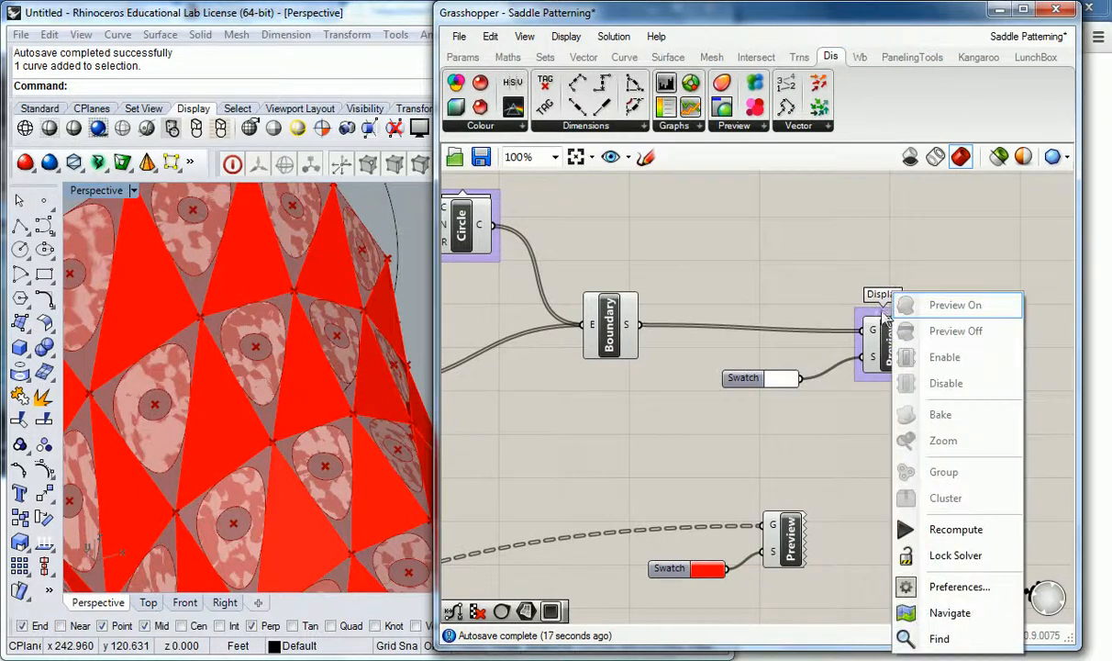
{"action": "right_click", "coordinate": [881, 311]}
{"action": "type", "text": "| PRev"}
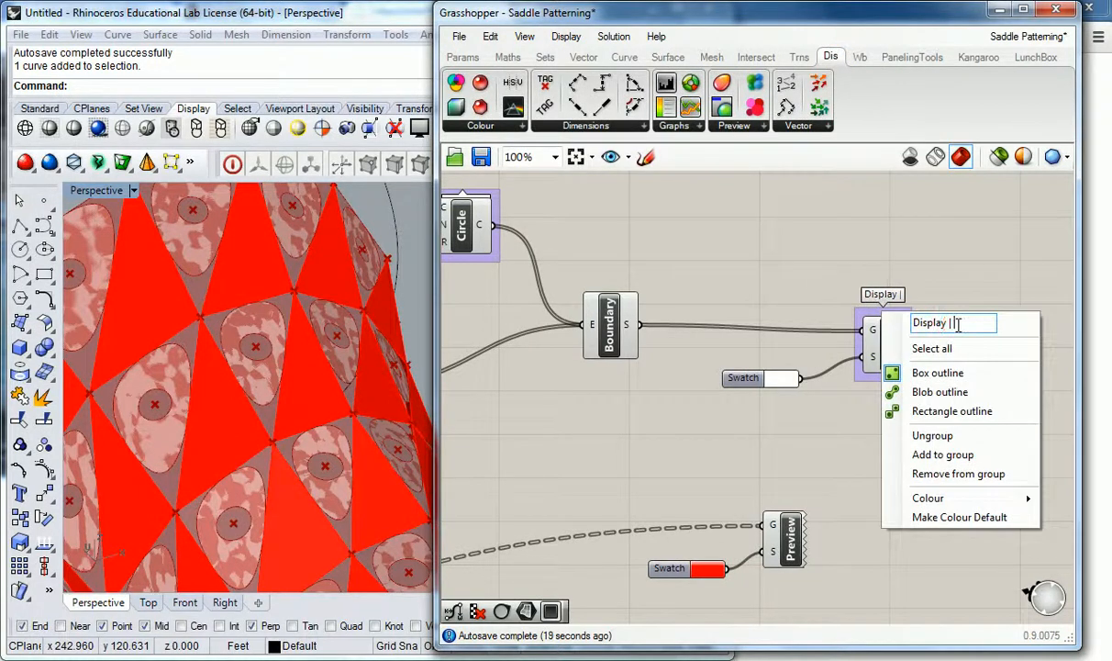
{"action": "left_click", "coordinate": [790, 248]}
Step: Group the Boundary Surfaces component and label the group "Srf | Frfm"
{"action": "right_click_drag", "start_coordinate": [664, 256], "coordinate": [782, 294]}
{"action": "left_click", "coordinate": [725, 362]}
{"action": "key", "text": "ctrl+g"}
{"action": "left_click", "coordinate": [741, 312]}
{"action": "right_click", "coordinate": [745, 325]}
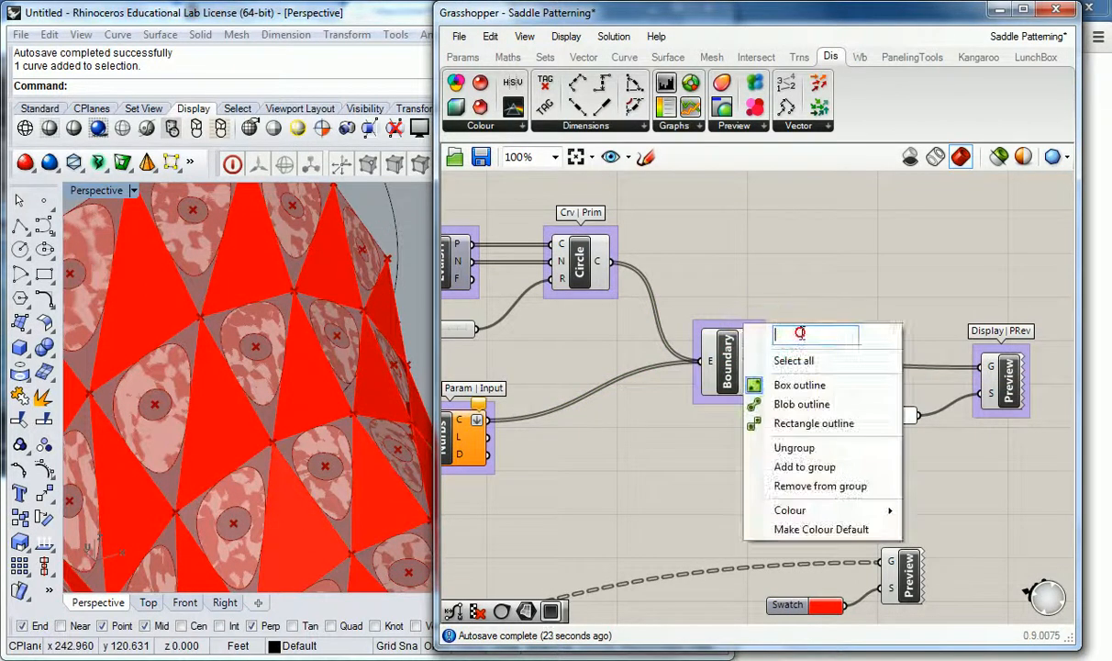
{"action": "type", "text": "Srf | Frfm"}
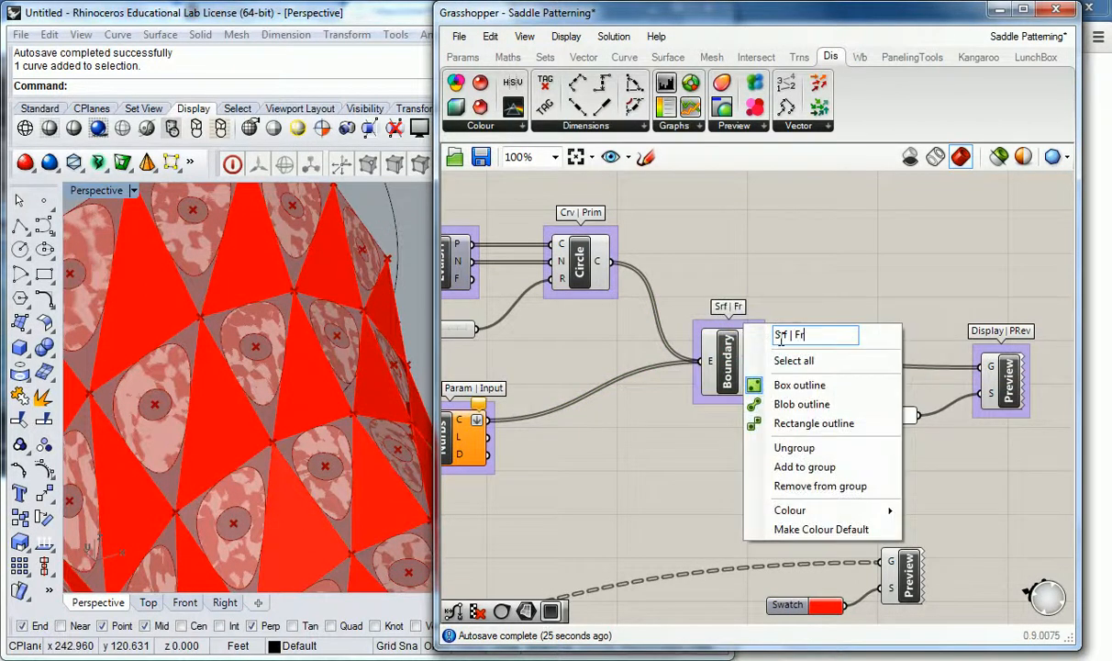
{"action": "left_click", "coordinate": [823, 242]}
Step: Turn off the default preview of the Boundary Surfaces and Circle components
{"action": "scroll", "coordinate": [824, 262], "scroll_direction": "down", "scroll_amount": 3}
{"action": "right_click_drag", "start_coordinate": [732, 360], "coordinate": [663, 388]}
{"action": "left_click", "coordinate": [728, 346]}
{"action": "right_click", "coordinate": [727, 346]}
{"action": "left_click", "coordinate": [764, 384]}
{"action": "left_click", "coordinate": [725, 301]}
{"action": "right_click_drag", "start_coordinate": [696, 264], "coordinate": [736, 286]}
{"action": "left_click", "coordinate": [693, 317]}
{"action": "right_click", "coordinate": [693, 317]}
{"action": "left_click", "coordinate": [735, 342]}
Step: Turn off the default preview of the surface components in the lower and upper triangle groups
{"action": "right_click_drag", "start_coordinate": [653, 390], "coordinate": [742, 311]}
{"action": "left_click", "coordinate": [496, 449]}
{"action": "right_click", "coordinate": [500, 450]}
{"action": "left_click", "coordinate": [547, 490]}
{"action": "right_click_drag", "start_coordinate": [520, 355], "coordinate": [621, 443]}
{"action": "left_click", "coordinate": [581, 290]}
{"action": "right_click", "coordinate": [582, 290]}
{"action": "left_click", "coordinate": [597, 323]}
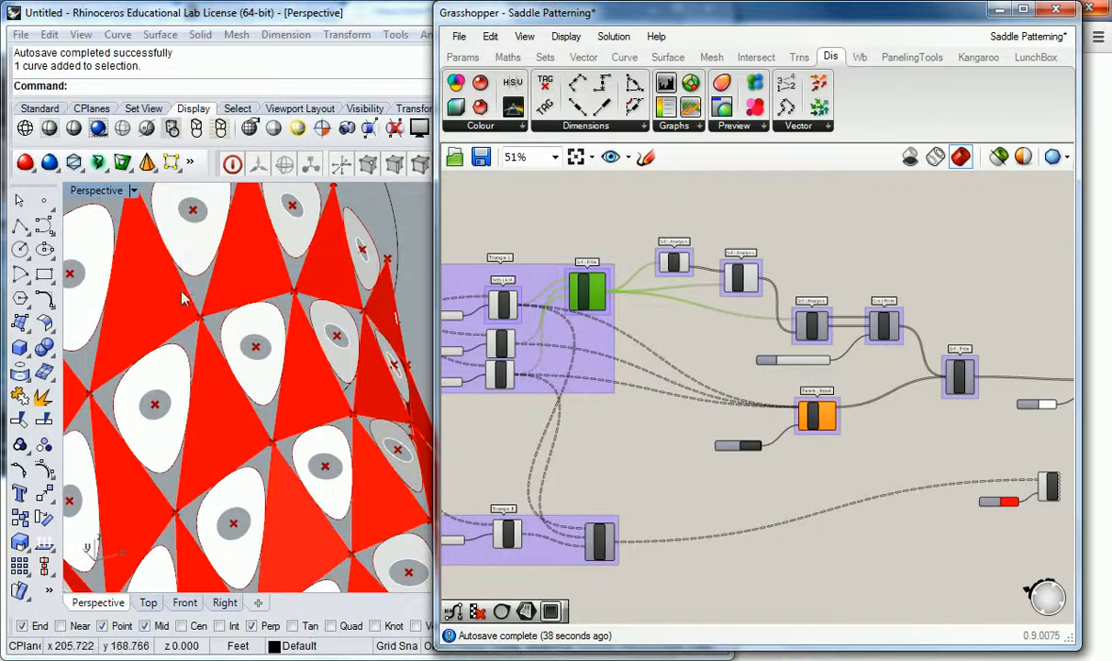
Step: Examine the red and white triangle pattern across the whole saddle in the Perspective viewport
{"action": "left_click", "coordinate": [263, 315]}
{"action": "scroll", "coordinate": [265, 321], "scroll_direction": "down", "scroll_amount": 10}
{"action": "scroll", "coordinate": [309, 444], "scroll_direction": "up", "scroll_amount": 5}
{"action": "right_click_drag", "start_coordinate": [309, 444], "coordinate": [328, 383]}
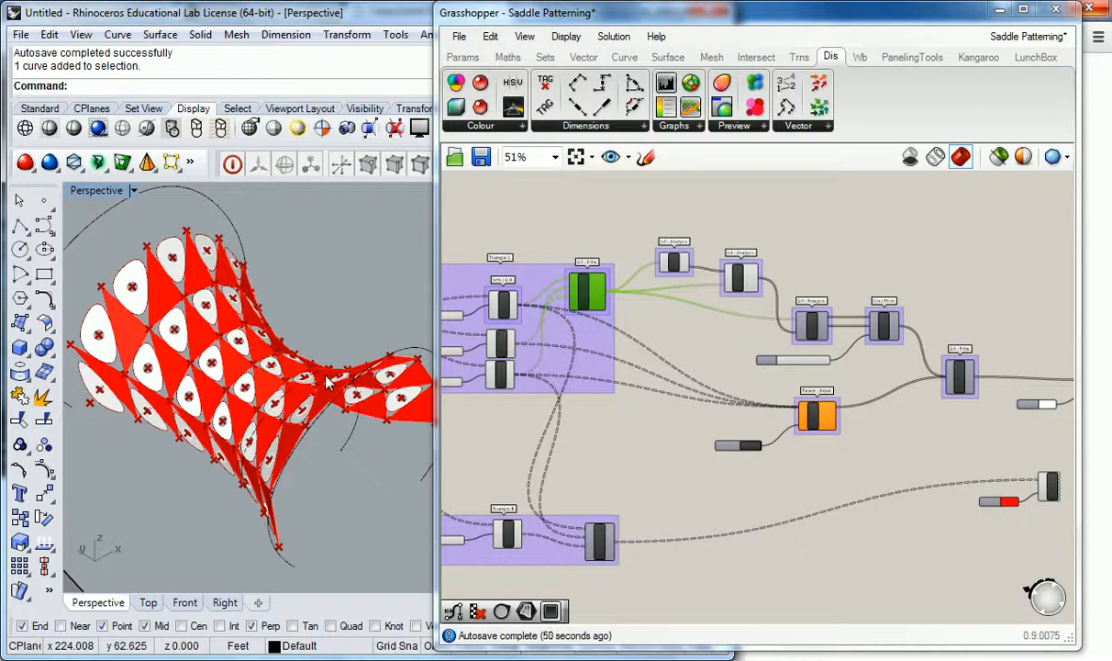
{"action": "scroll", "coordinate": [167, 326], "scroll_direction": "up", "scroll_amount": 5}
{"action": "right_click_drag", "start_coordinate": [169, 326], "coordinate": [284, 442]}
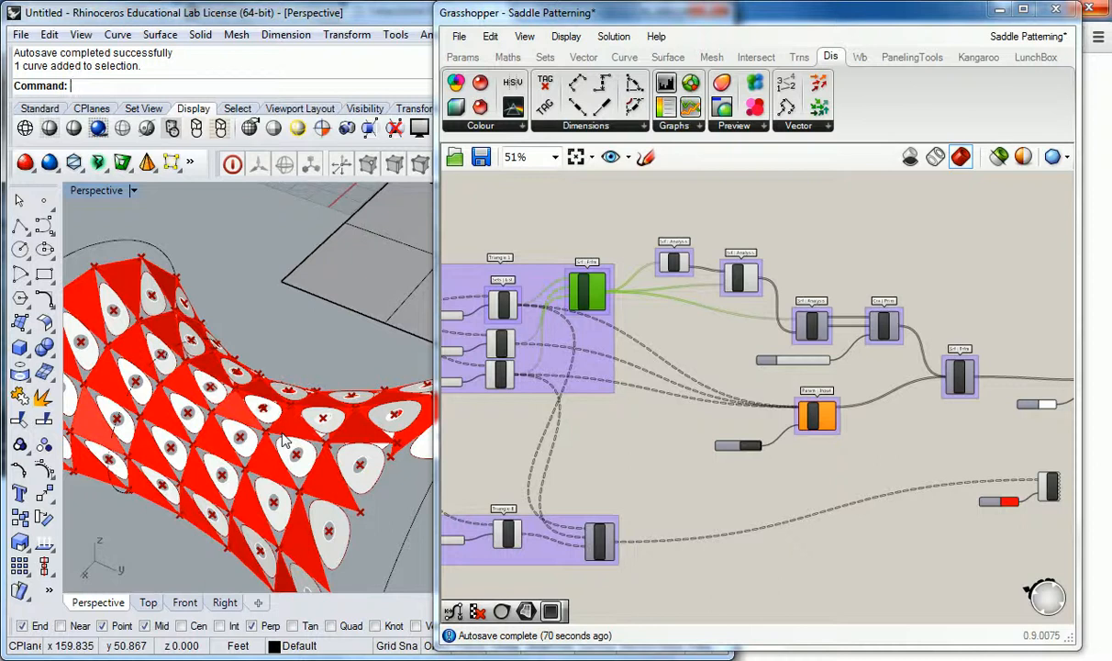
{"action": "right_click_drag", "start_coordinate": [298, 450], "coordinate": [213, 401]}
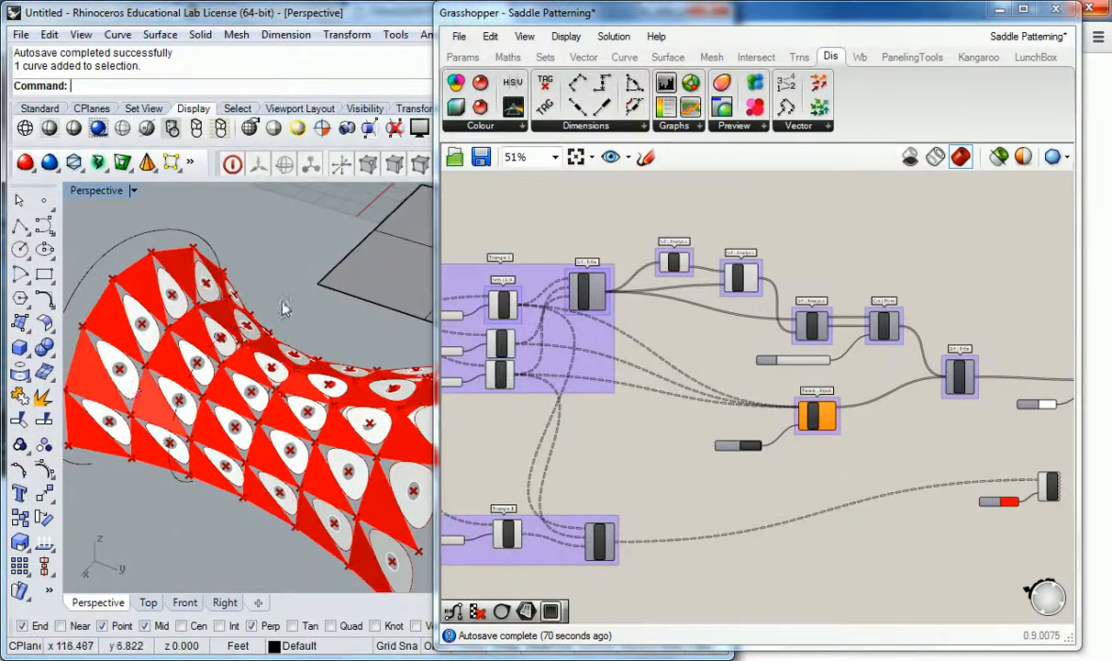
Step: Set both the U Count and V Count sliders to 9 in the surface subdivision group
{"action": "right_click_drag", "start_coordinate": [635, 422], "coordinate": [755, 431]}
{"action": "right_click_drag", "start_coordinate": [595, 402], "coordinate": [736, 413]}
{"action": "right_click_drag", "start_coordinate": [459, 401], "coordinate": [979, 401]}
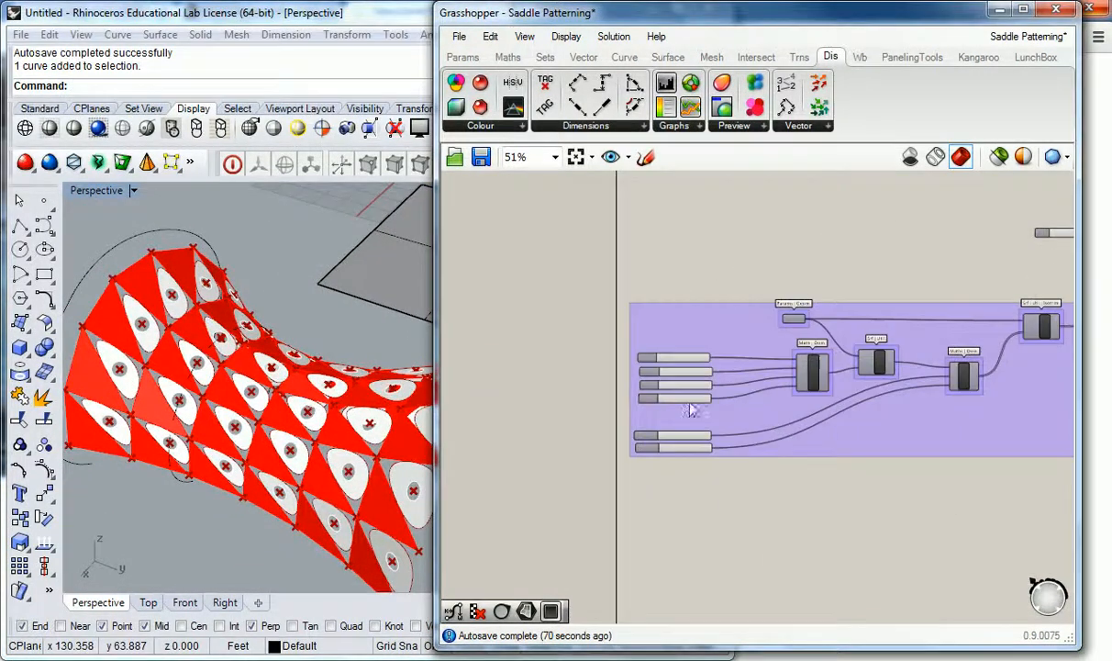
{"action": "scroll", "coordinate": [717, 387], "scroll_direction": "up", "scroll_amount": 4}
{"action": "right_click_drag", "start_coordinate": [620, 527], "coordinate": [665, 478]}
{"action": "scroll", "coordinate": [687, 469], "scroll_direction": "up", "scroll_amount": 2}
{"action": "left_click_drag", "start_coordinate": [690, 447], "coordinate": [743, 450]}
{"action": "left_click_drag", "start_coordinate": [715, 488], "coordinate": [753, 491]}
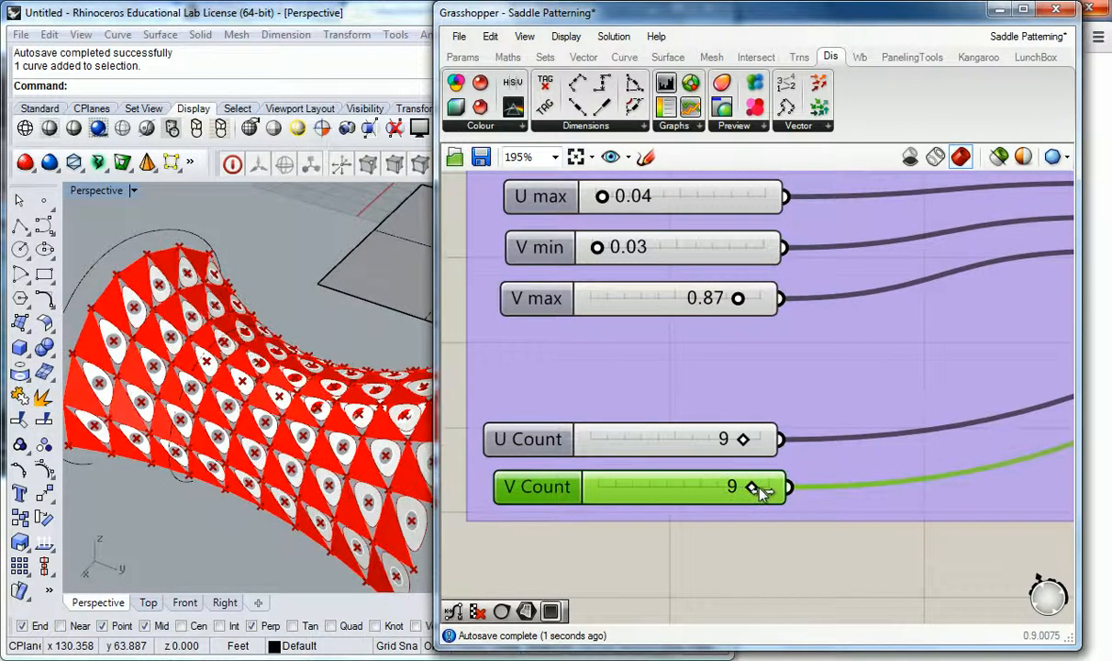
Step: Set the V max slider to 0.41 and inspect the circles against their surrounding Nurbs curves on the saddle
{"action": "right_click_drag", "start_coordinate": [740, 314], "coordinate": [629, 415]}
{"action": "left_click_drag", "start_coordinate": [626, 400], "coordinate": [546, 404]}
{"action": "right_click_drag", "start_coordinate": [313, 413], "coordinate": [92, 374]}
{"action": "scroll", "coordinate": [285, 438], "scroll_direction": "up", "scroll_amount": 5}
{"action": "right_click_drag", "start_coordinate": [285, 439], "coordinate": [300, 457]}
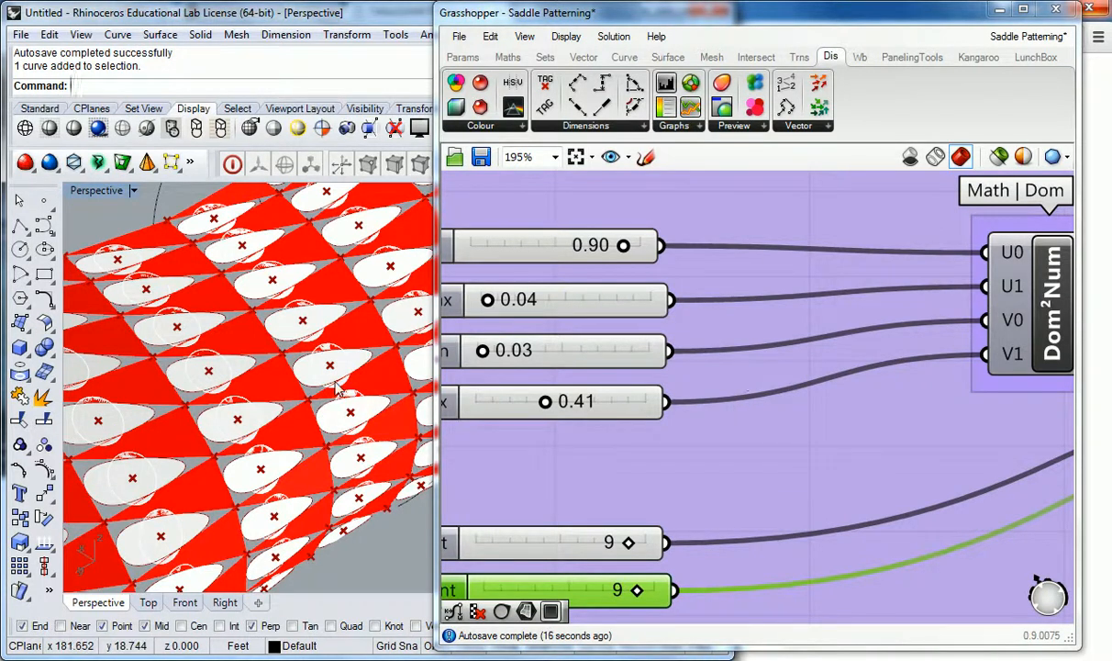
{"action": "scroll", "coordinate": [312, 368], "scroll_direction": "up", "scroll_amount": 5}
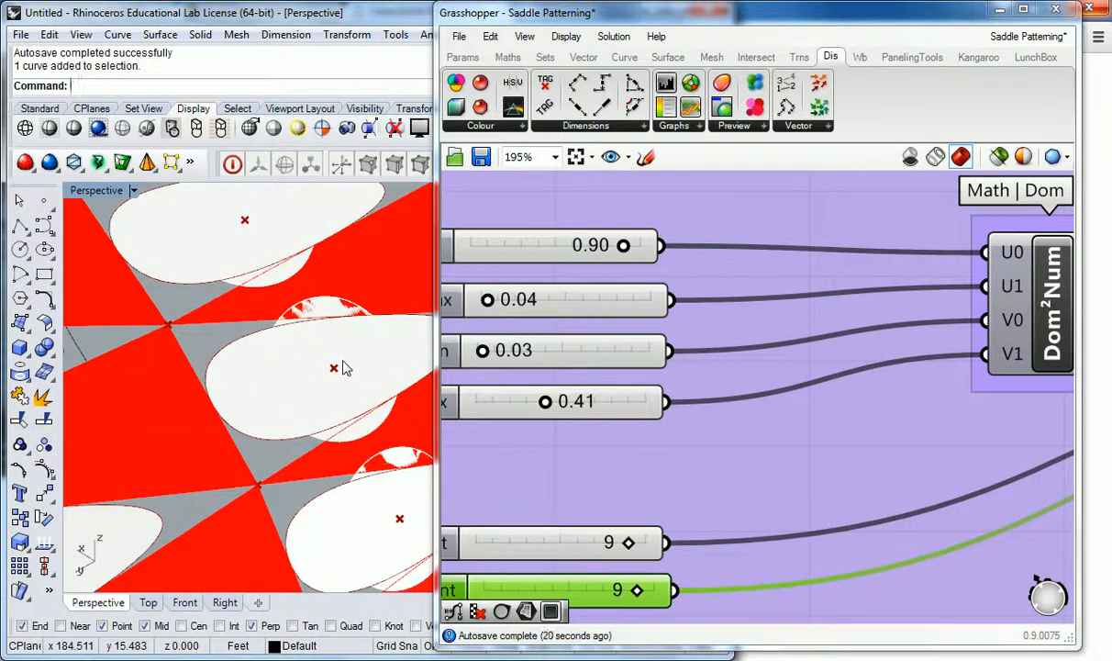
Step: Set the V max slider of the surface domain to 0.81
{"action": "right_click_drag", "start_coordinate": [258, 352], "coordinate": [179, 317]}
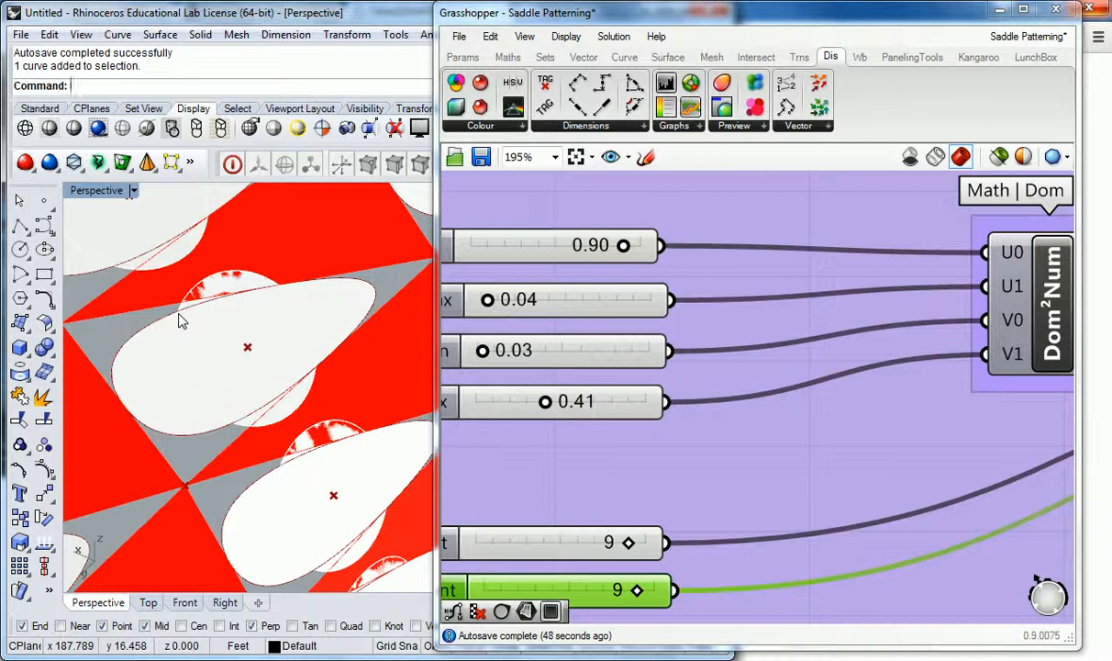
{"action": "scroll", "coordinate": [152, 223], "scroll_direction": "down", "scroll_amount": 5}
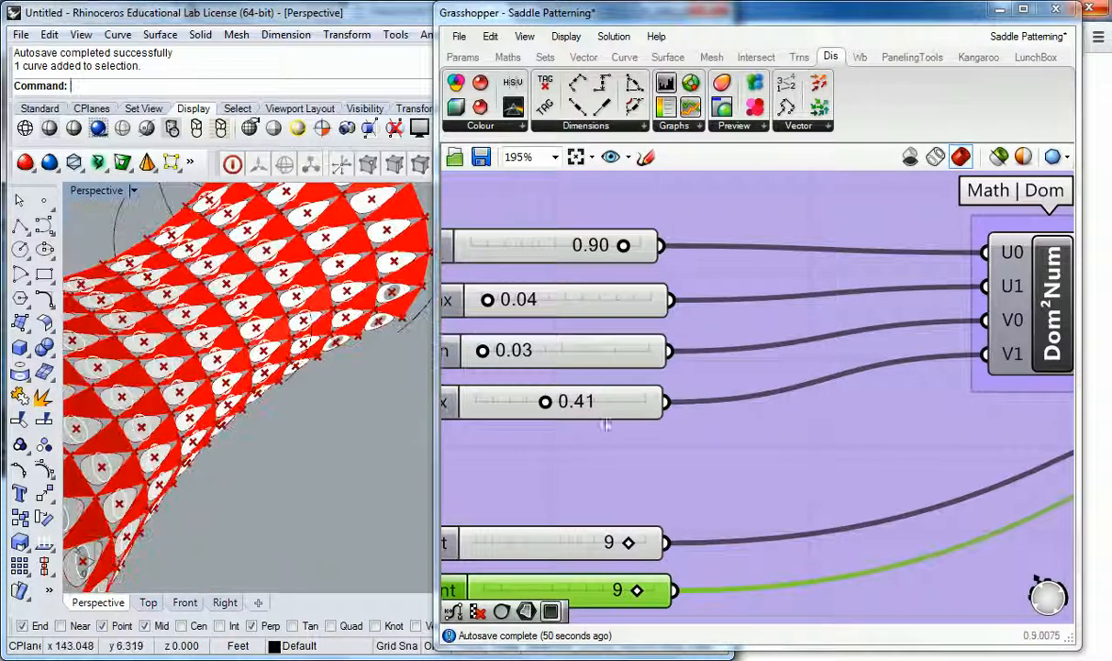
{"action": "scroll", "coordinate": [603, 424], "scroll_direction": "down", "scroll_amount": 4}
{"action": "left_click_drag", "start_coordinate": [573, 418], "coordinate": [609, 419]}
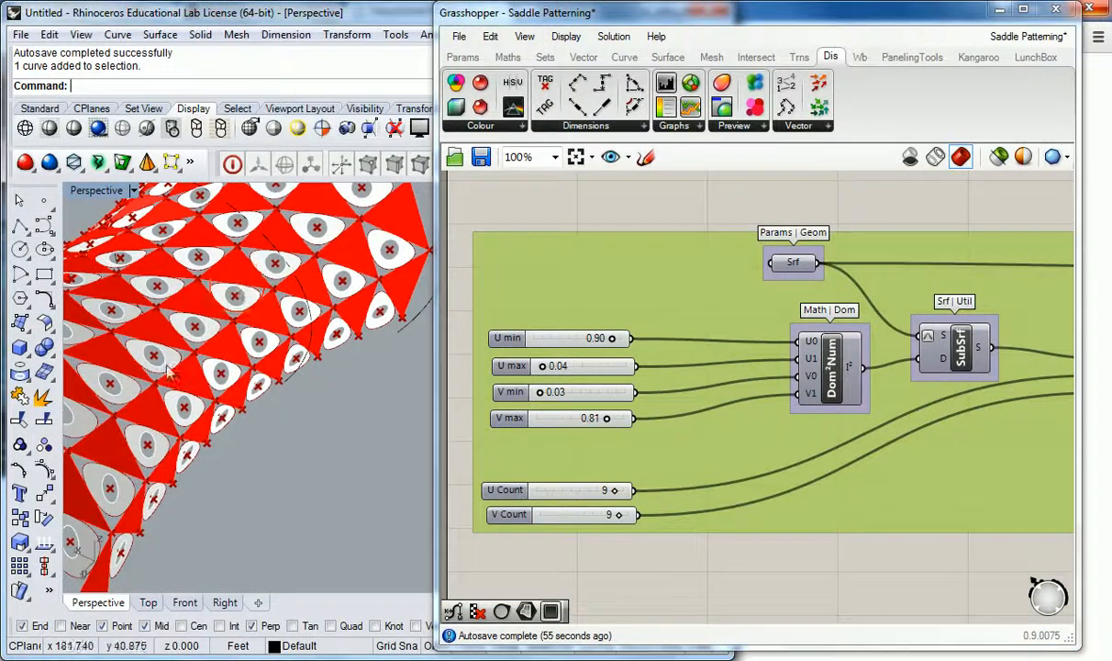
Step: Examine up close how the circles fit inside their surrounding Nurbs curves across the saddle in the Perspective viewport
{"action": "scroll", "coordinate": [336, 438], "scroll_direction": "down", "scroll_amount": 5}
{"action": "right_click_drag", "start_coordinate": [213, 488], "coordinate": [336, 450]}
{"action": "scroll", "coordinate": [257, 508], "scroll_direction": "up", "scroll_amount": 5}
{"action": "scroll", "coordinate": [288, 355], "scroll_direction": "up", "scroll_amount": 6}
{"action": "scroll", "coordinate": [303, 359], "scroll_direction": "down", "scroll_amount": 3}
{"action": "scroll", "coordinate": [245, 369], "scroll_direction": "up", "scroll_amount": 3}
{"action": "scroll", "coordinate": [267, 383], "scroll_direction": "down", "scroll_amount": 1}
{"action": "scroll", "coordinate": [240, 332], "scroll_direction": "down", "scroll_amount": 1}
{"action": "right_click_drag", "start_coordinate": [390, 394], "coordinate": [328, 420]}
{"action": "scroll", "coordinate": [330, 418], "scroll_direction": "down", "scroll_amount": 5}
{"action": "scroll", "coordinate": [425, 371], "scroll_direction": "up", "scroll_amount": 4}
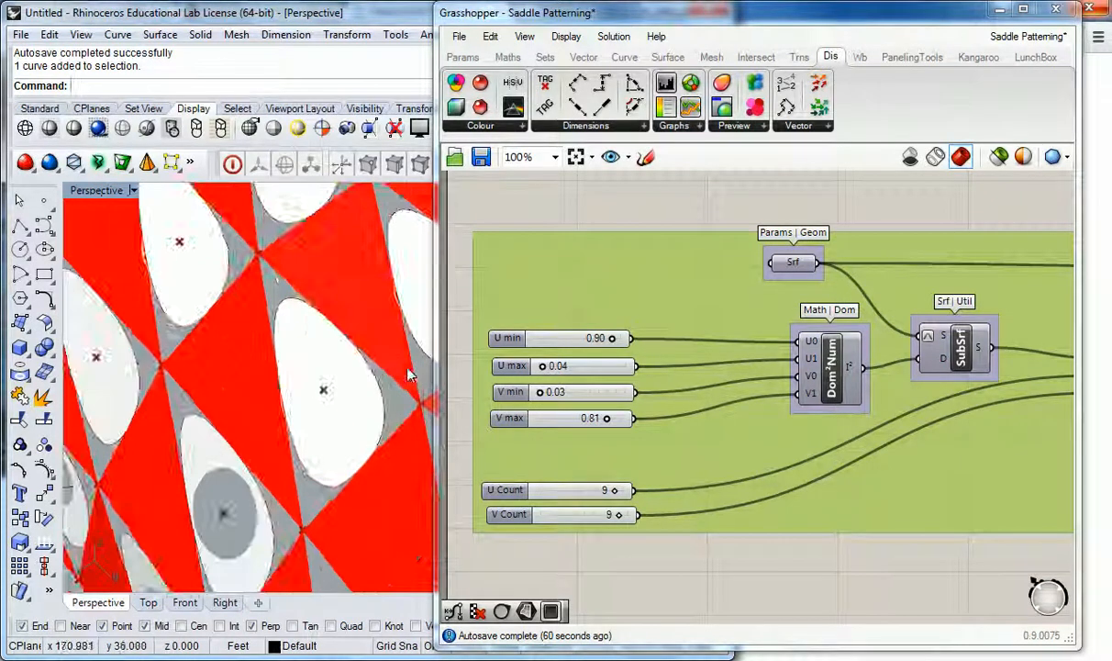
{"action": "scroll", "coordinate": [386, 353], "scroll_direction": "down", "scroll_amount": 5}
{"action": "right_click_drag", "start_coordinate": [392, 342], "coordinate": [326, 378], "text": "shift"}
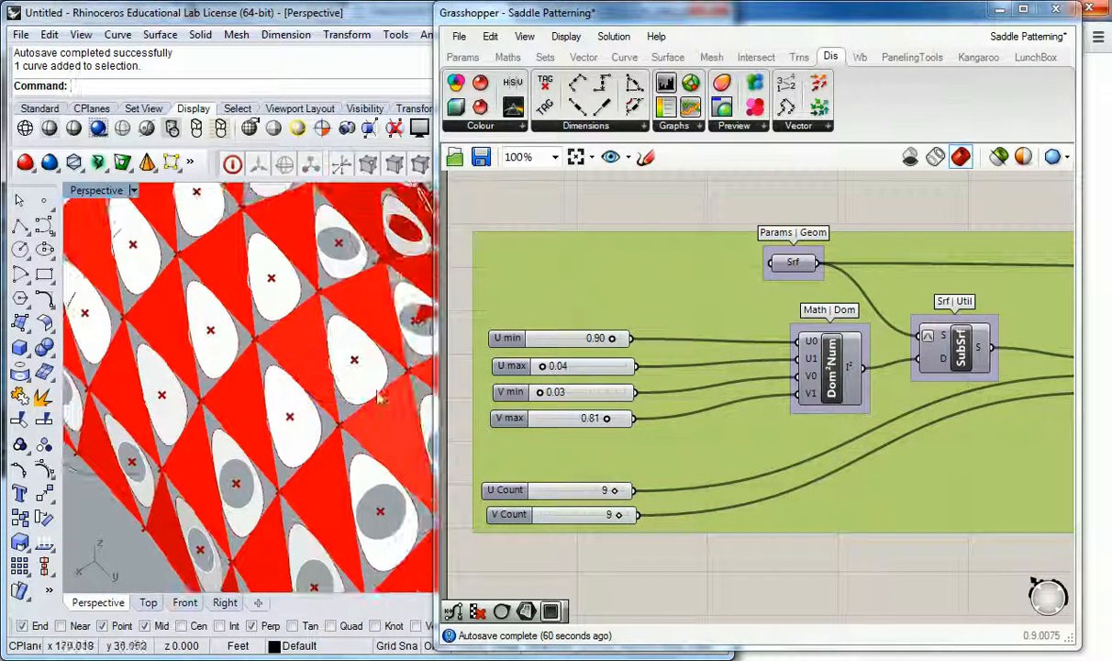
Step: Set the circle component's Radius slider to 1 and inspect the pattern across the whole saddle
{"action": "scroll", "coordinate": [808, 440], "scroll_direction": "down", "scroll_amount": 4}
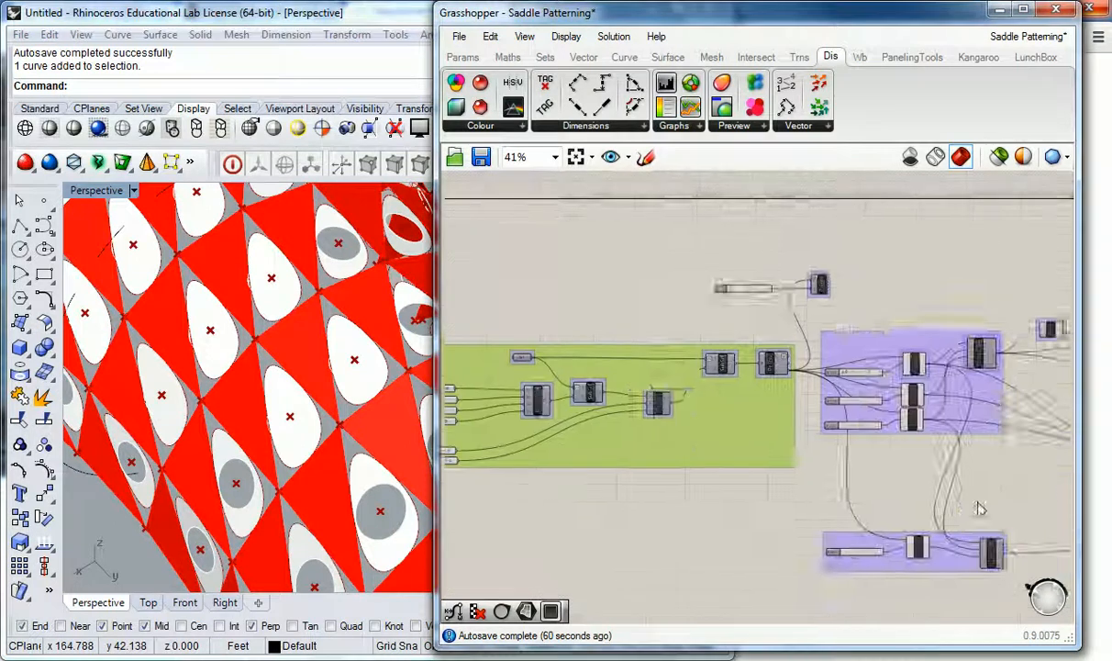
{"action": "right_click_drag", "start_coordinate": [1044, 514], "coordinate": [697, 451]}
{"action": "scroll", "coordinate": [957, 439], "scroll_direction": "up", "scroll_amount": 2}
{"action": "scroll", "coordinate": [711, 290], "scroll_direction": "up", "scroll_amount": 4}
{"action": "left_click_drag", "start_coordinate": [734, 307], "coordinate": [713, 308]}
{"action": "right_click_drag", "start_coordinate": [168, 532], "coordinate": [319, 418]}
{"action": "scroll", "coordinate": [278, 412], "scroll_direction": "down", "scroll_amount": 6}
{"action": "scroll", "coordinate": [321, 390], "scroll_direction": "up", "scroll_amount": 3}
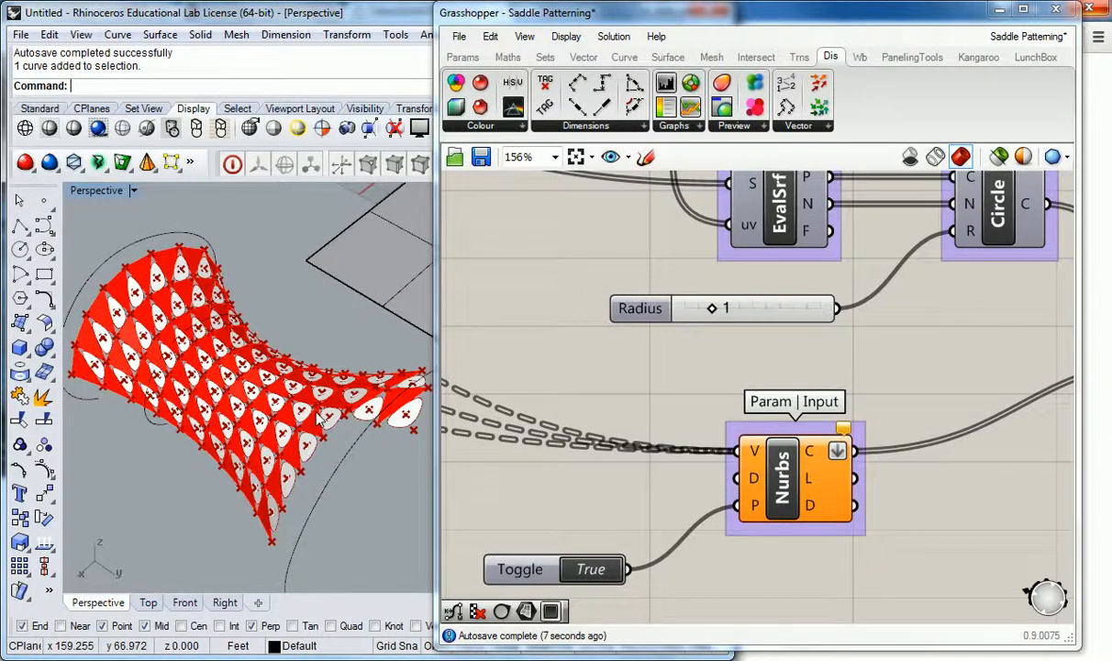